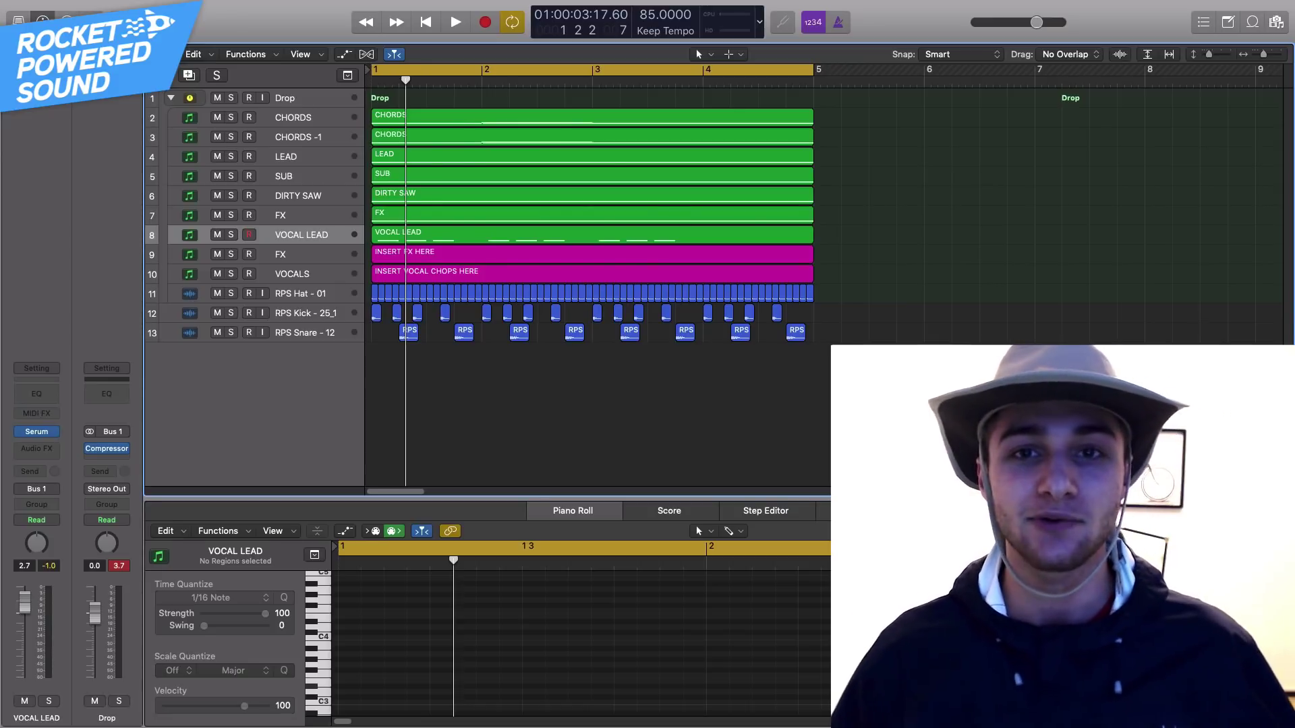
Select the CHORDS track and play back the drop.
{"action": "left_click", "coordinate": [296, 156]}
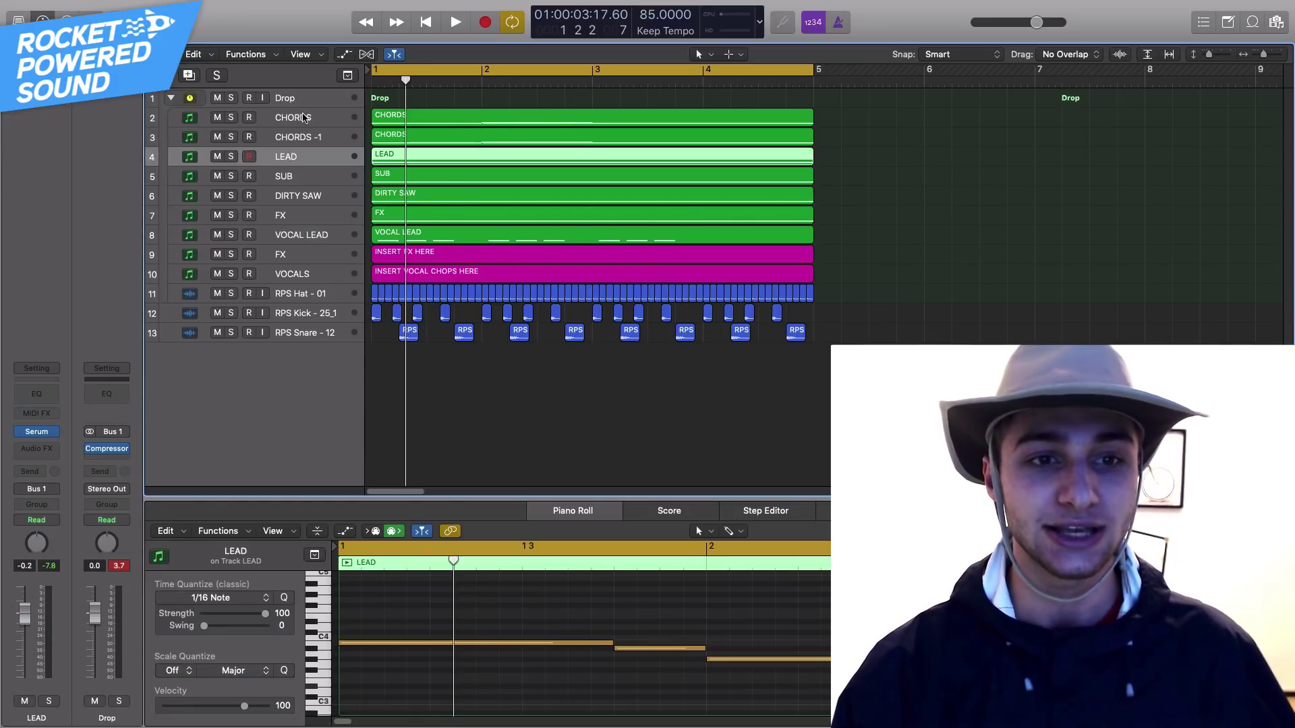
{"action": "left_click", "coordinate": [303, 118]}
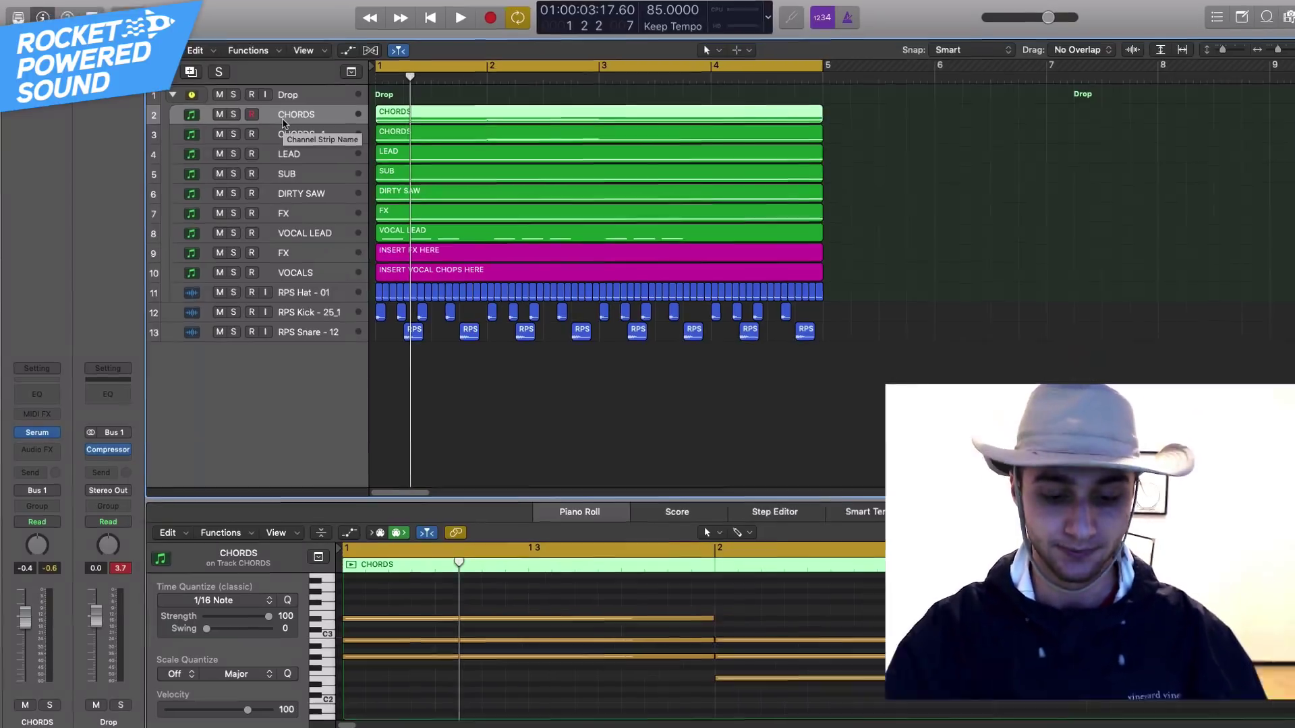
{"action": "key", "text": "space"}
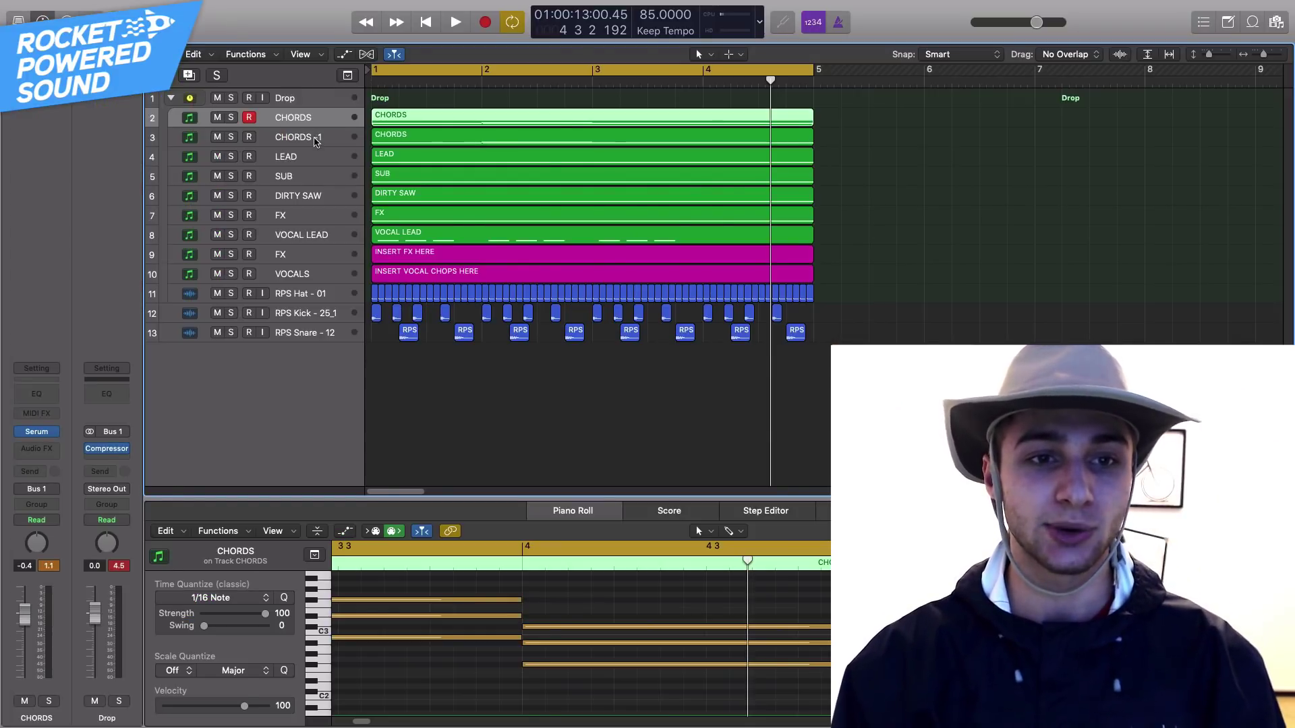
Go through the CHORDS -1, LEAD, VOCAL LEAD and FX tracks, finishing on the INSERT FX HERE region.
{"action": "left_click", "coordinate": [320, 138]}
{"action": "left_click", "coordinate": [322, 158]}
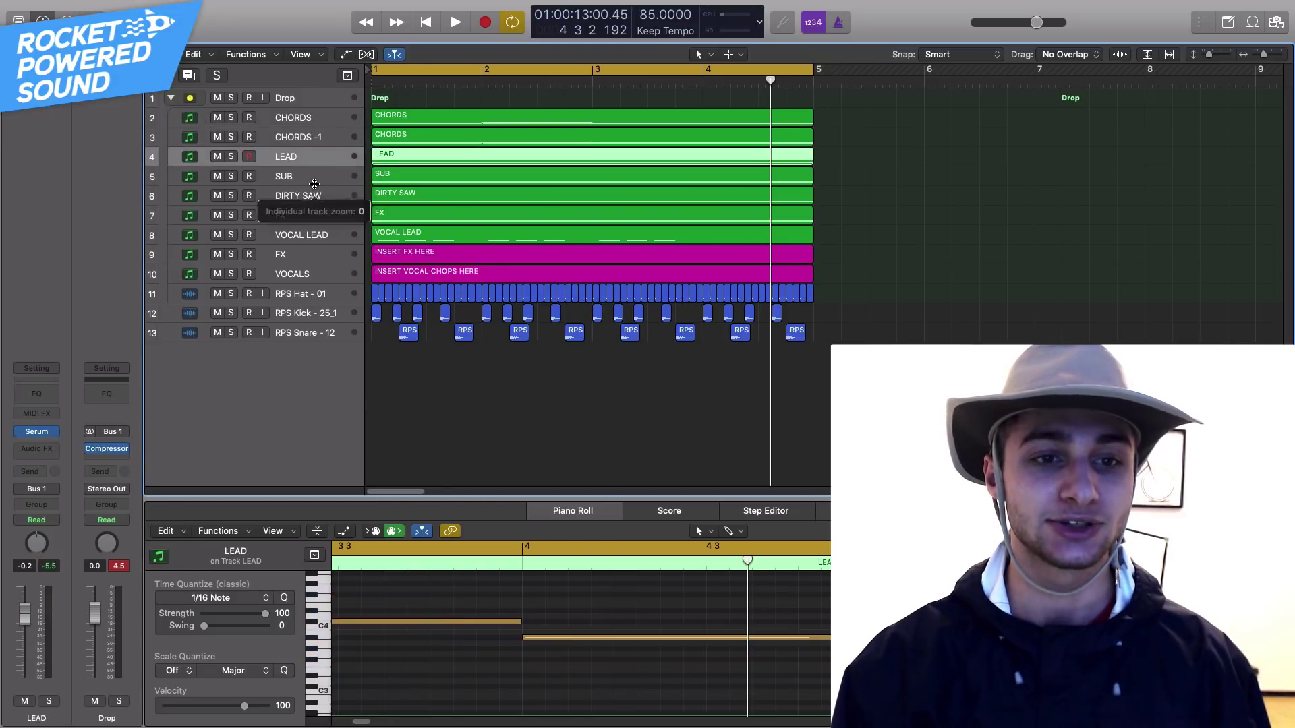
{"action": "left_click", "coordinate": [308, 238]}
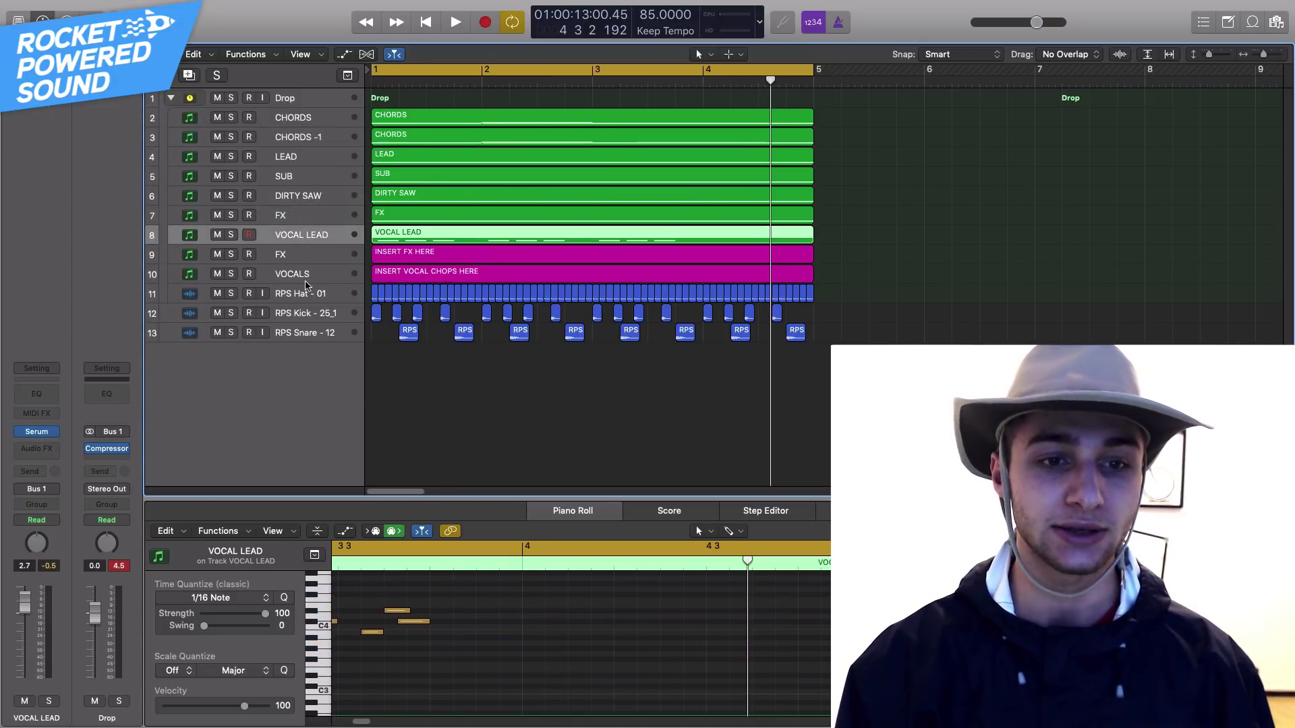
{"action": "left_click", "coordinate": [309, 256]}
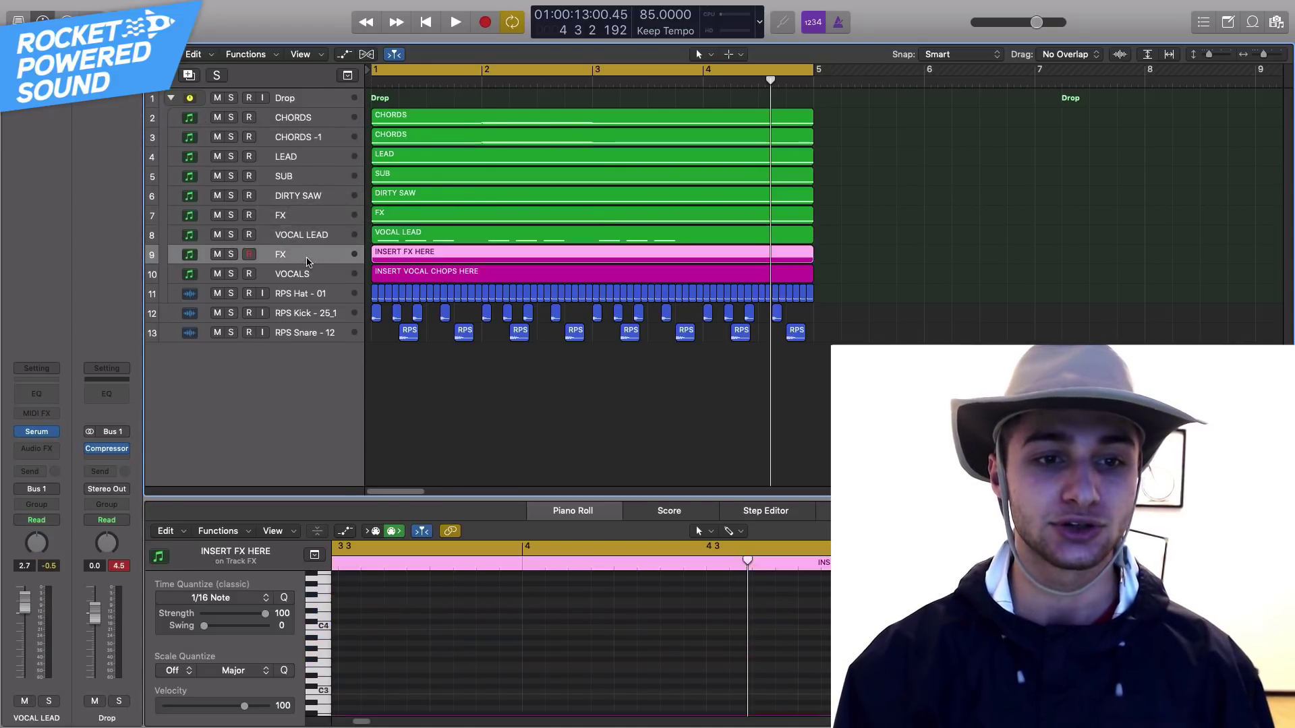
{"action": "left_click", "coordinate": [308, 266]}
{"action": "left_click", "coordinate": [416, 254]}
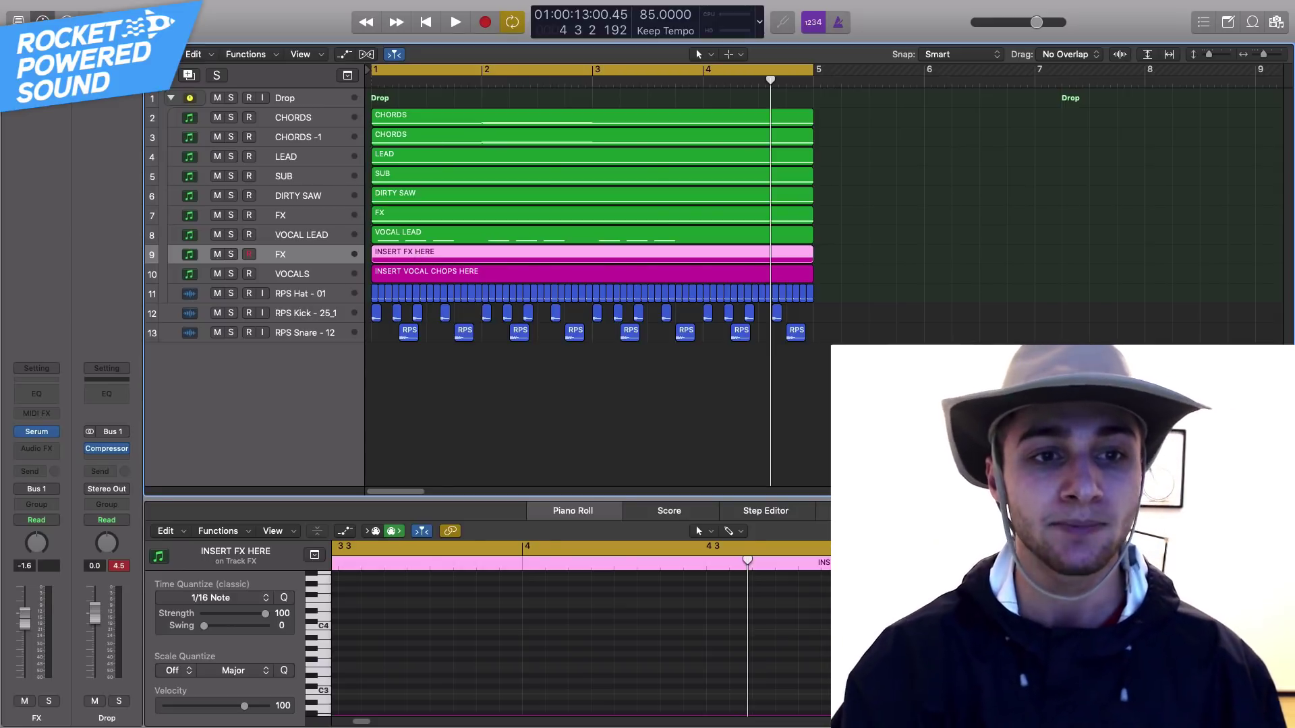
Bring the whole CHORDS progression into view in the piano roll and select the three notes of its first chord.
{"action": "left_click", "coordinate": [280, 118]}
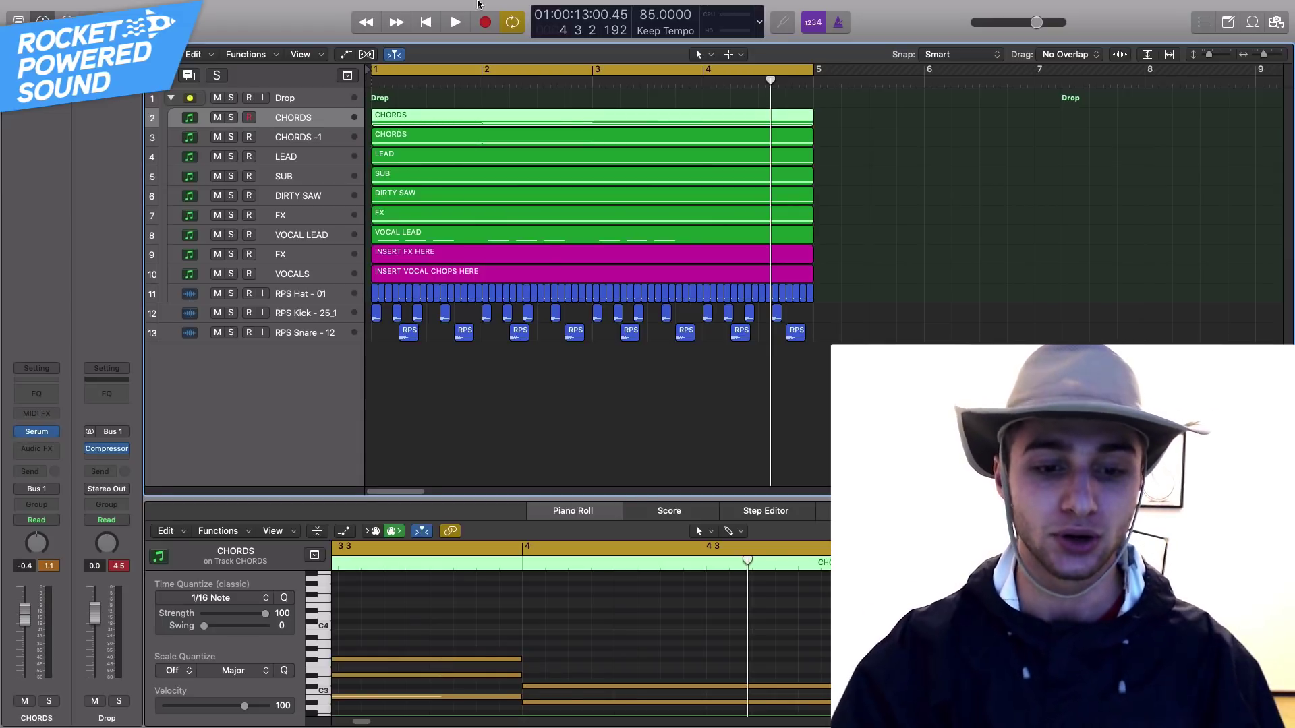
{"action": "left_click", "coordinate": [512, 708]}
{"action": "scroll", "coordinate": [512, 708], "scroll_direction": "down", "scroll_amount": 5}
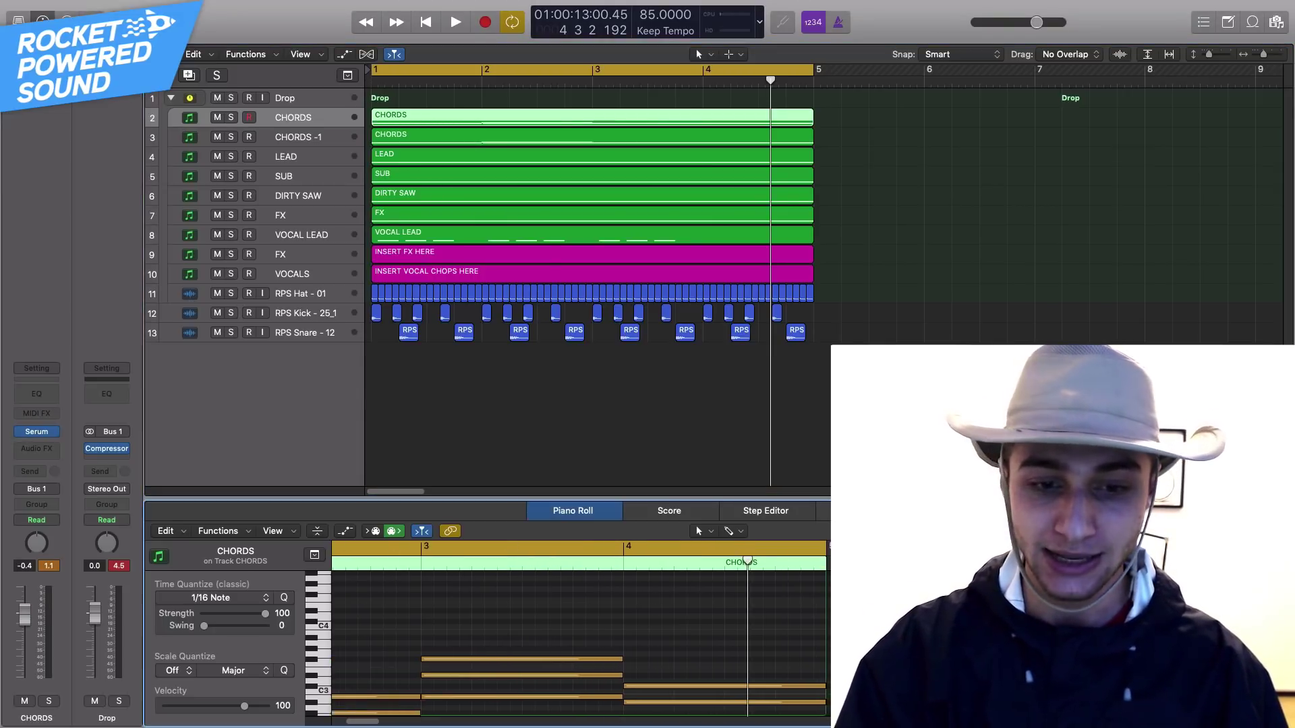
{"action": "scroll", "coordinate": [358, 724], "scroll_direction": "left", "scroll_amount": 5}
{"action": "scroll", "coordinate": [357, 724], "scroll_direction": "down", "scroll_amount": 5}
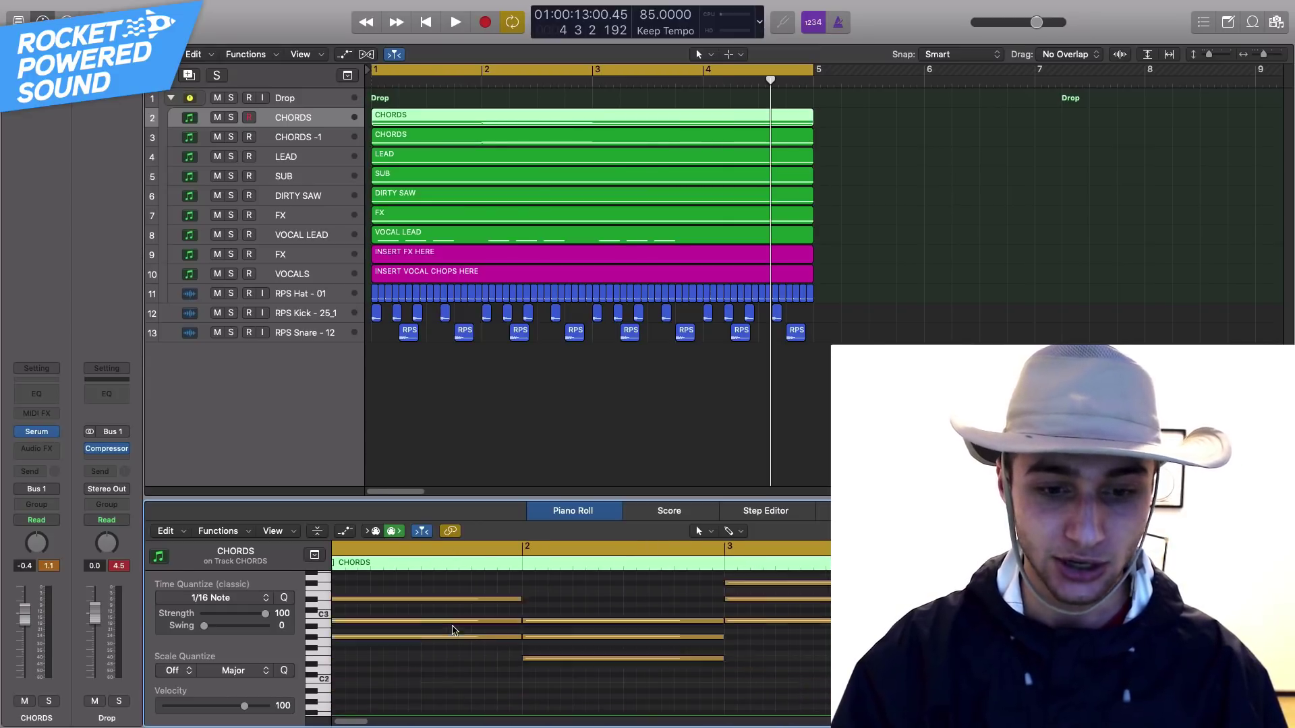
{"action": "scroll", "coordinate": [449, 630], "scroll_direction": "down", "scroll_amount": 3}
{"action": "scroll", "coordinate": [405, 624], "scroll_direction": "up", "scroll_amount": 5}
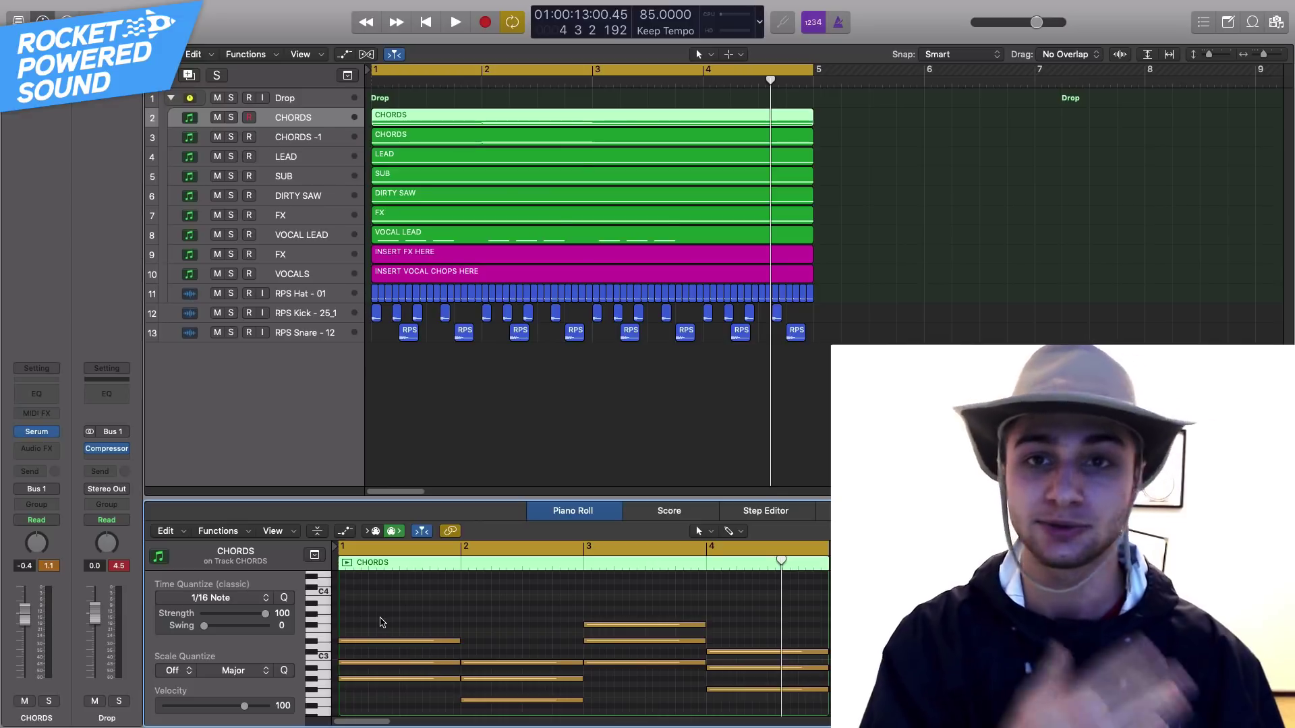
{"action": "left_click_drag", "start_coordinate": [382, 613], "coordinate": [379, 702]}
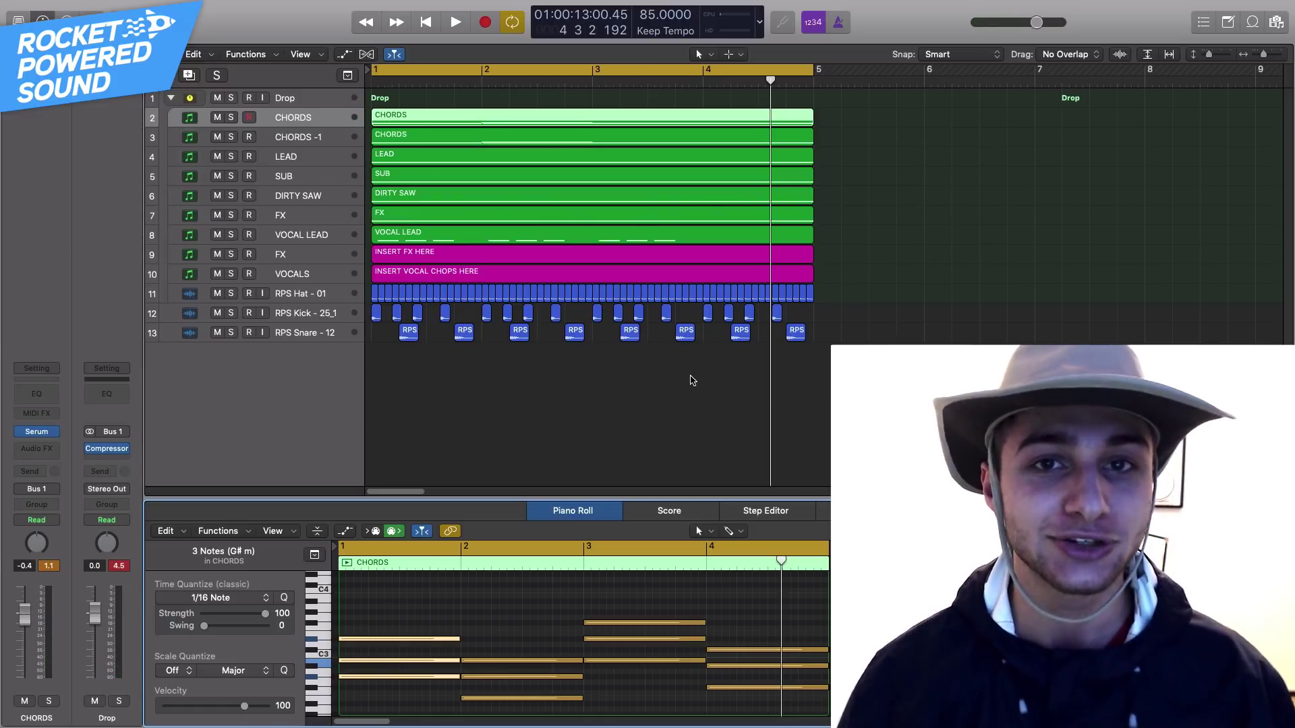
Show the CHORDS track's Serum synth and examine the unison and detune settings of oscillators A and B.
{"action": "mouse_move", "coordinate": [38, 436]}
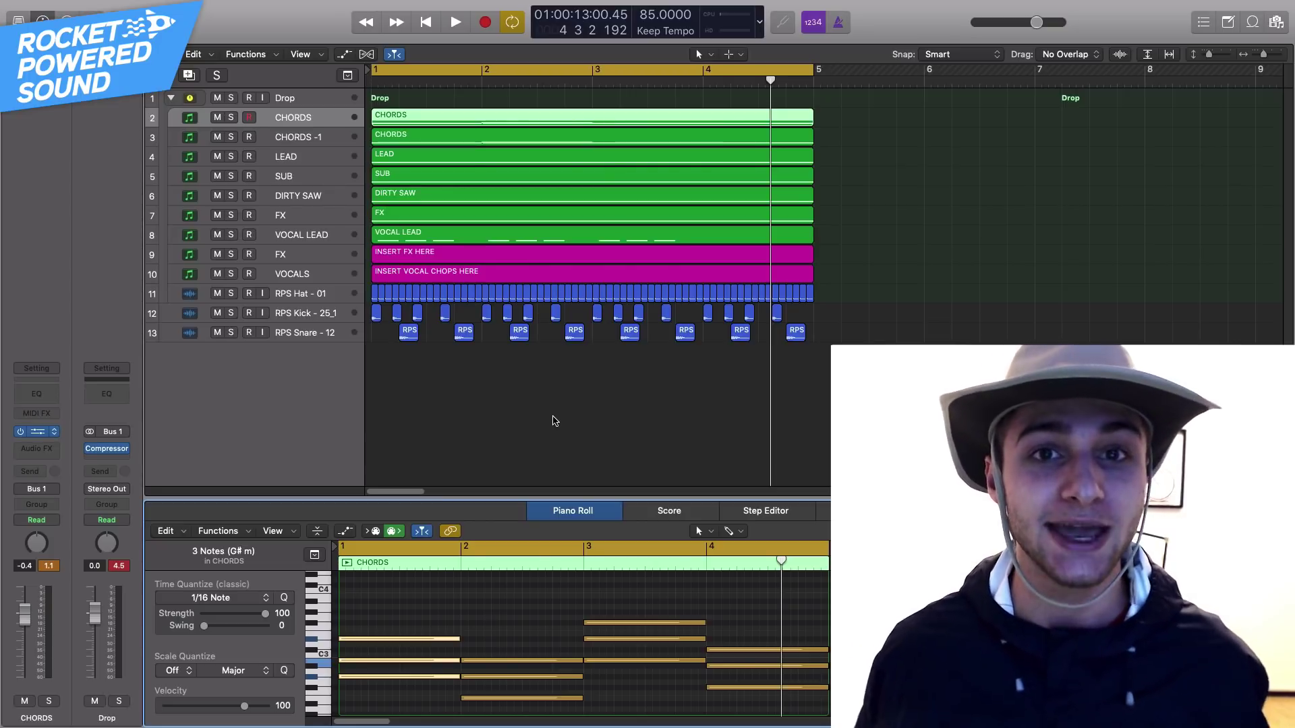
{"action": "key", "text": "v"}
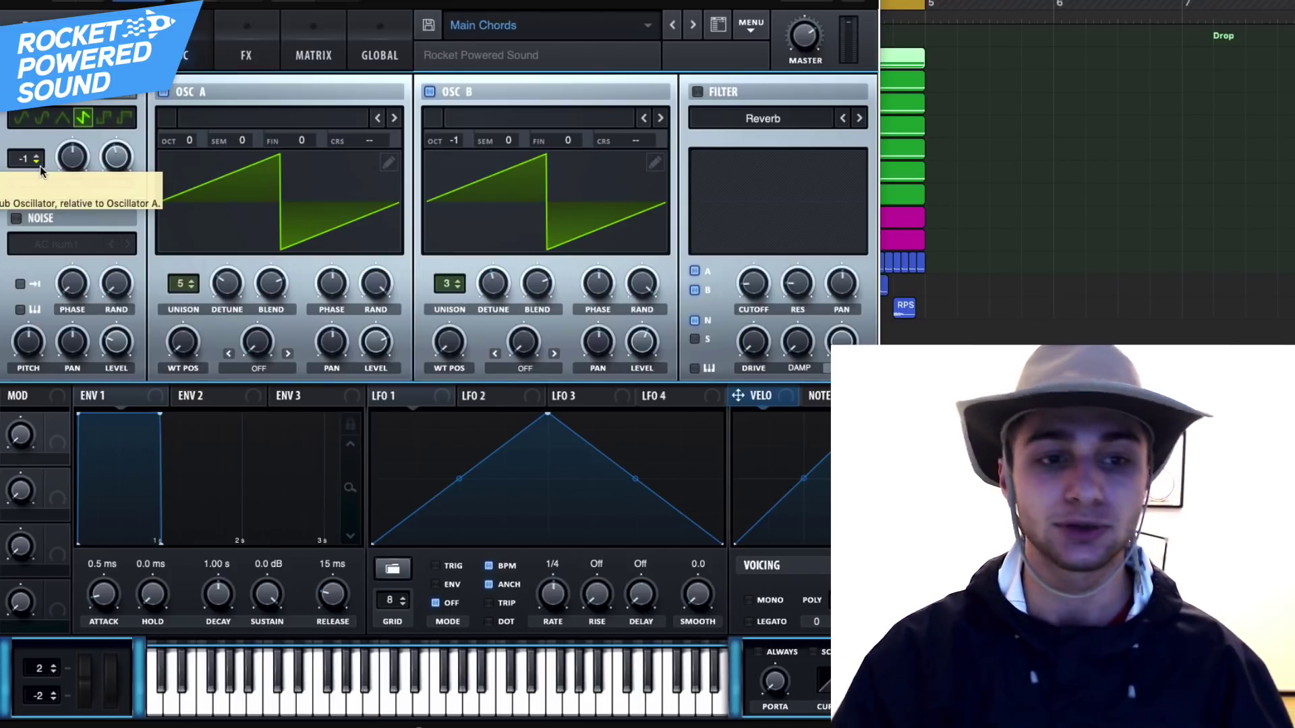
{"action": "mouse_move", "coordinate": [185, 284]}
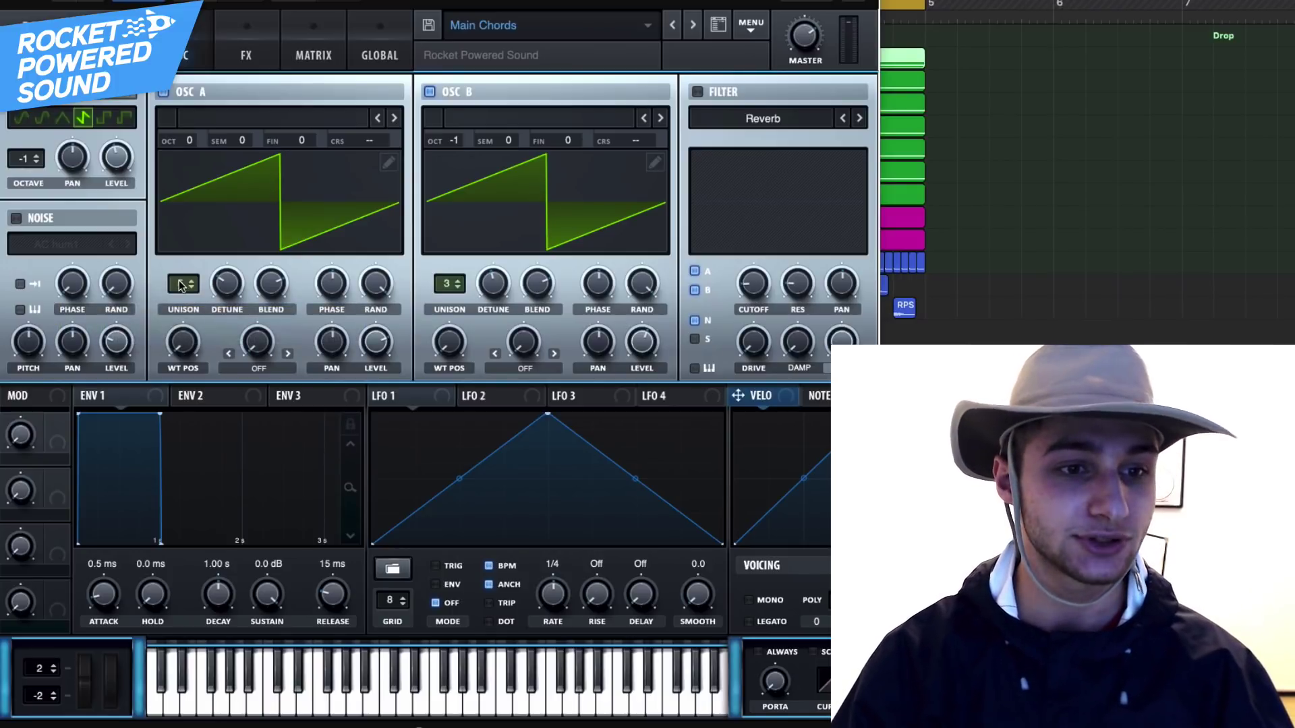
{"action": "left_click", "coordinate": [232, 290]}
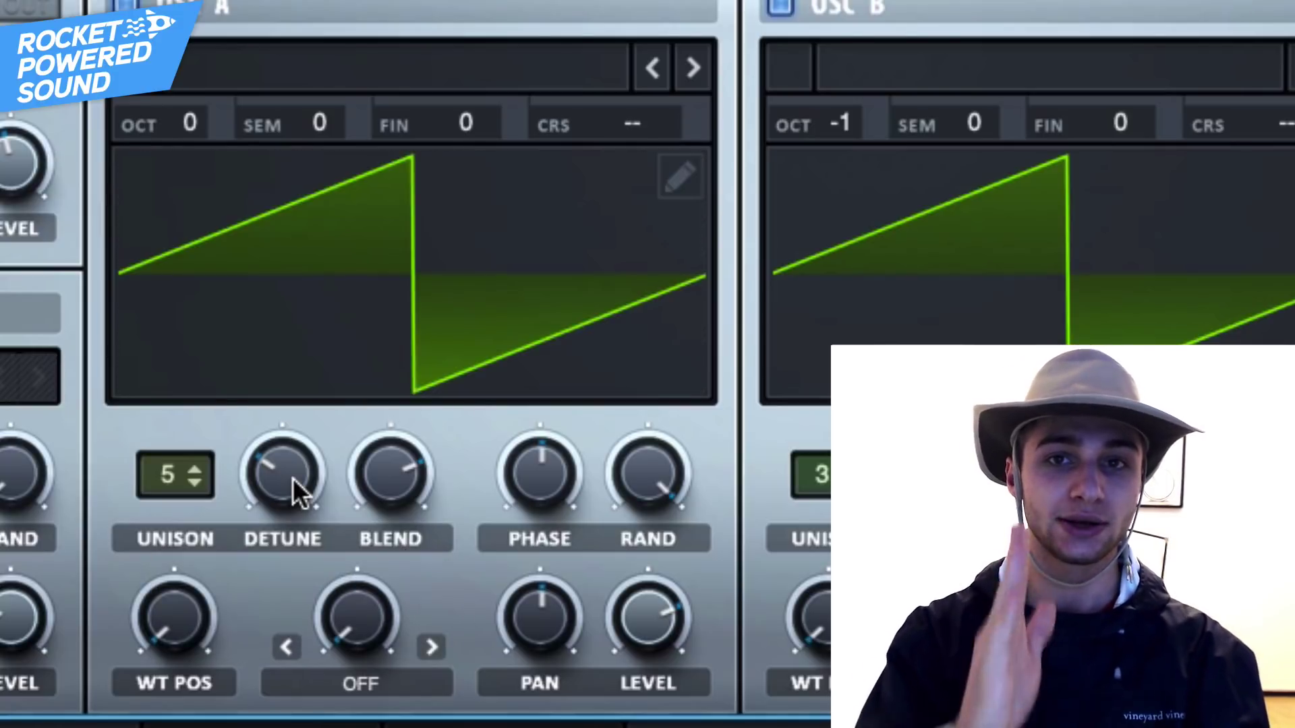
{"action": "left_click", "coordinate": [289, 468]}
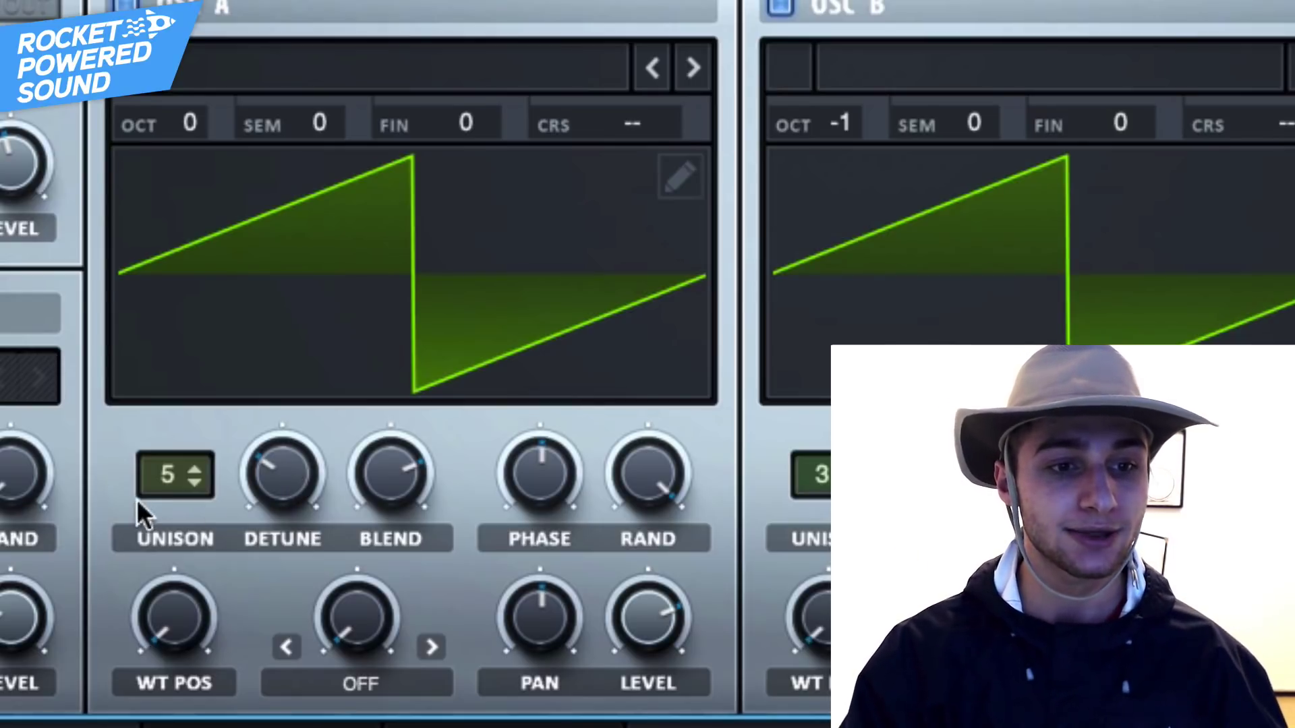
{"action": "mouse_move", "coordinate": [148, 472]}
{"action": "left_mouse_down"}
{"action": "mouse_move", "coordinate": [165, 450]}
{"action": "mouse_move", "coordinate": [163, 477]}
{"action": "left_mouse_up"}
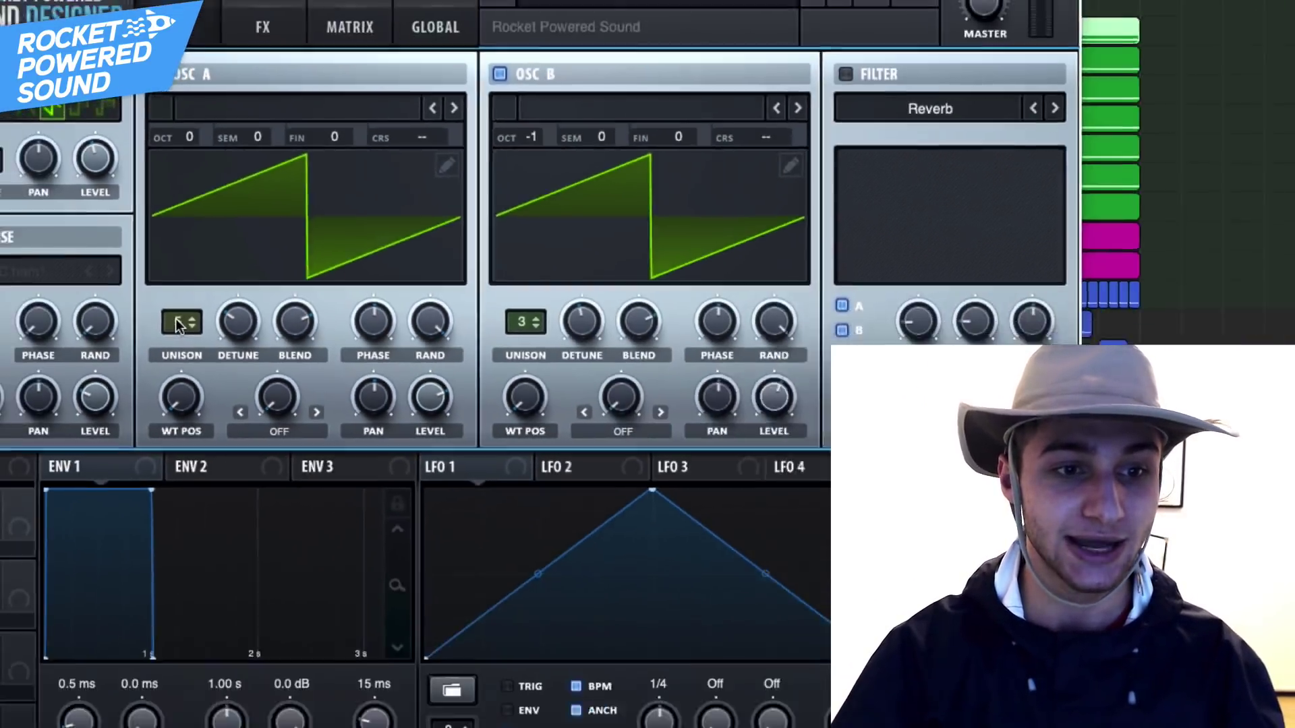
{"action": "mouse_move", "coordinate": [280, 473]}
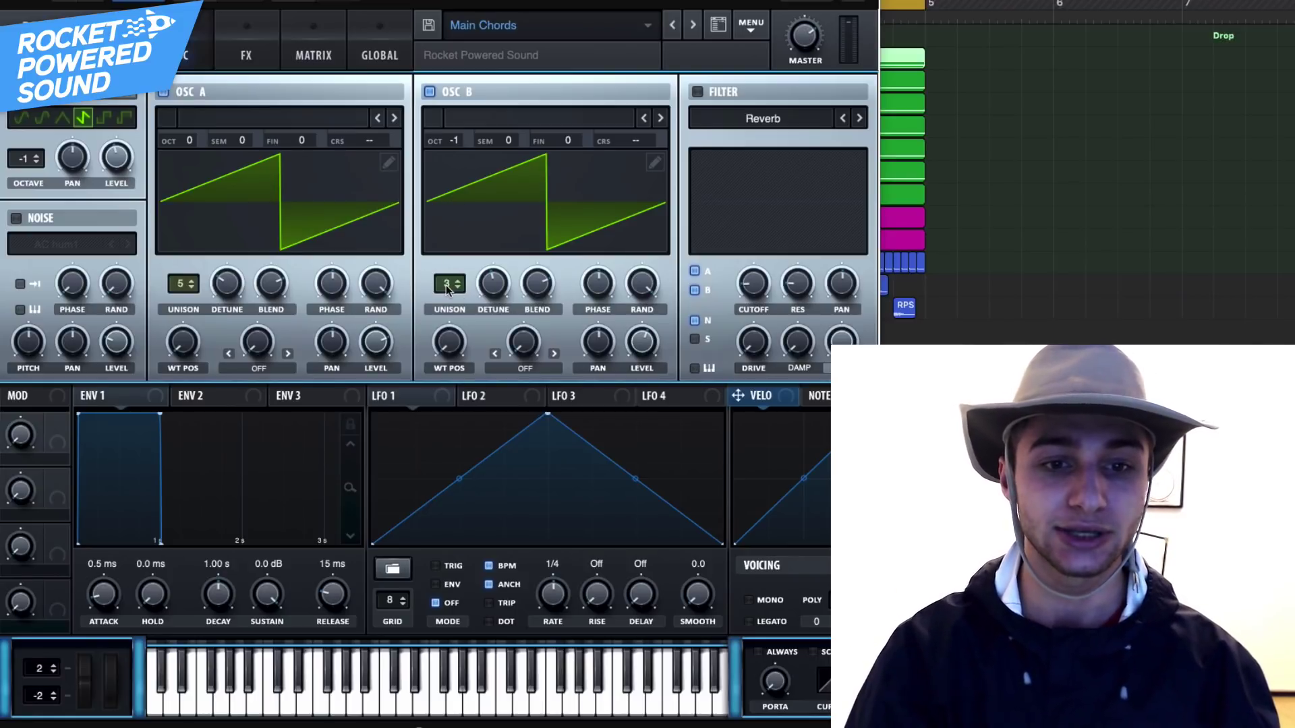
{"action": "mouse_move", "coordinate": [447, 284]}
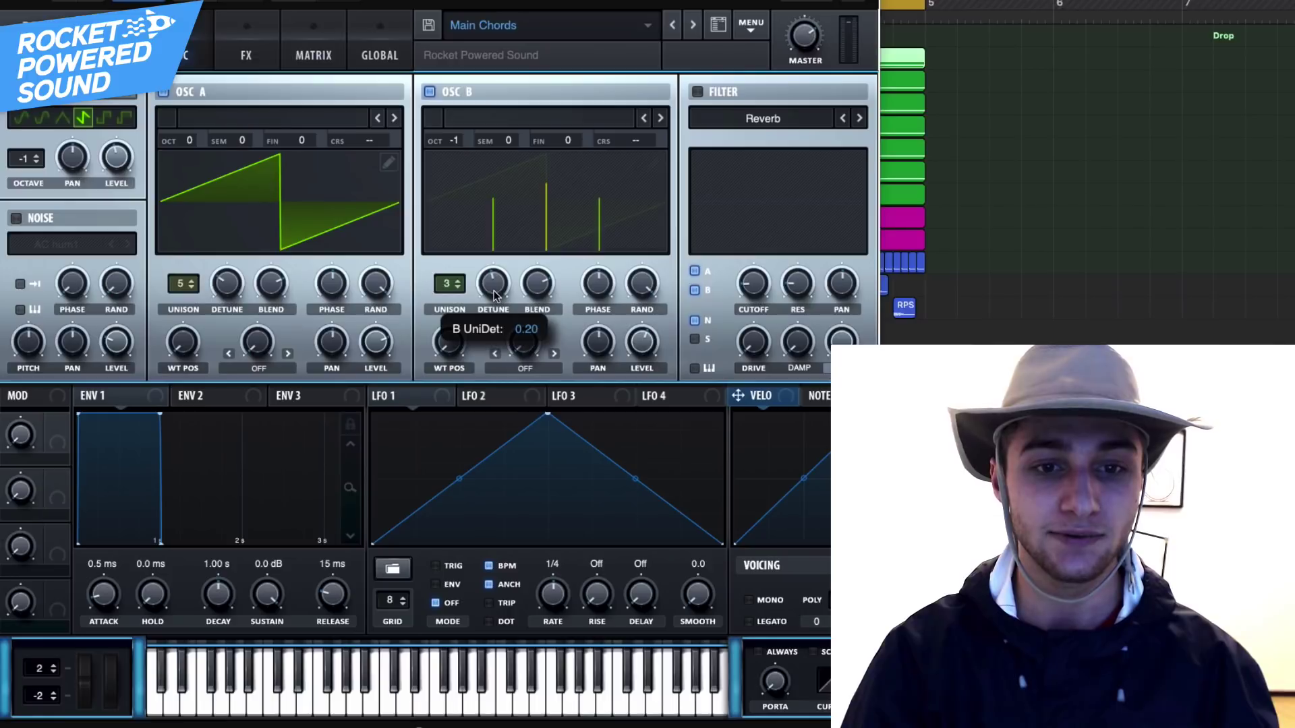
{"action": "left_click_drag", "start_coordinate": [493, 283], "coordinate": [492, 233]}
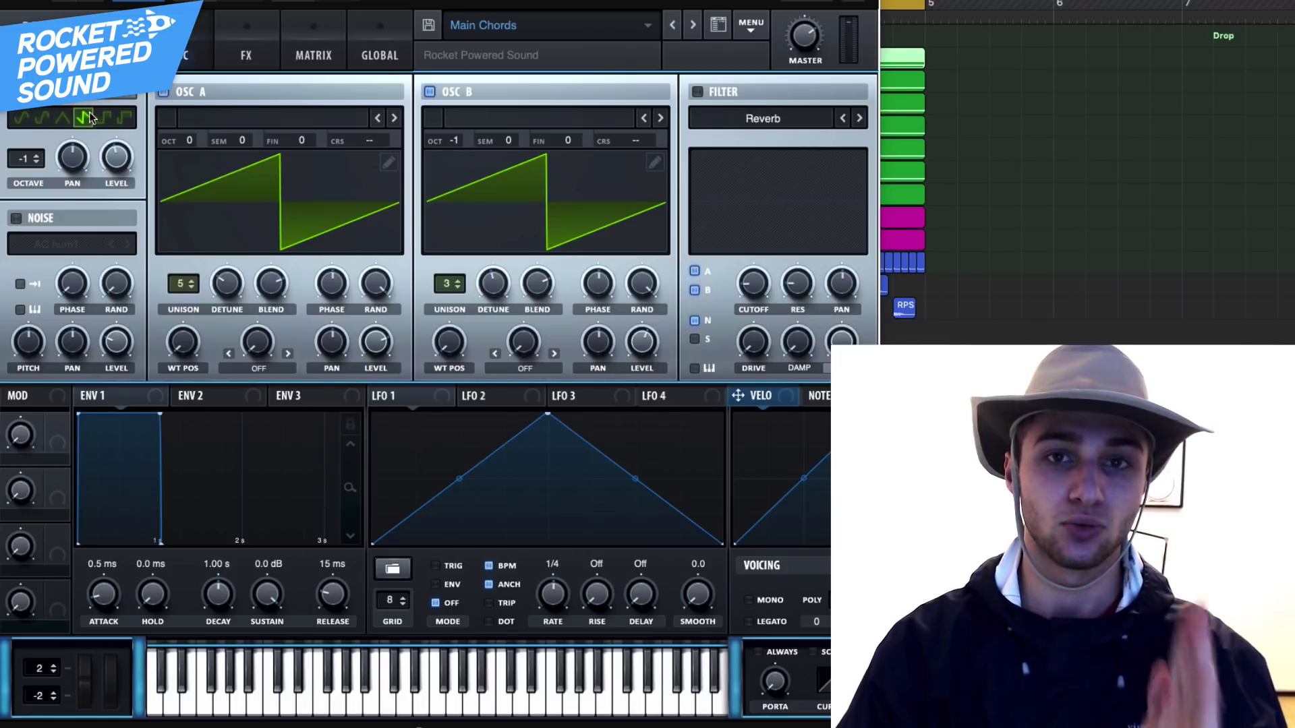
Show Serum's effects rack and switch the Chorus effect off and back on.
{"action": "left_click", "coordinate": [264, 62]}
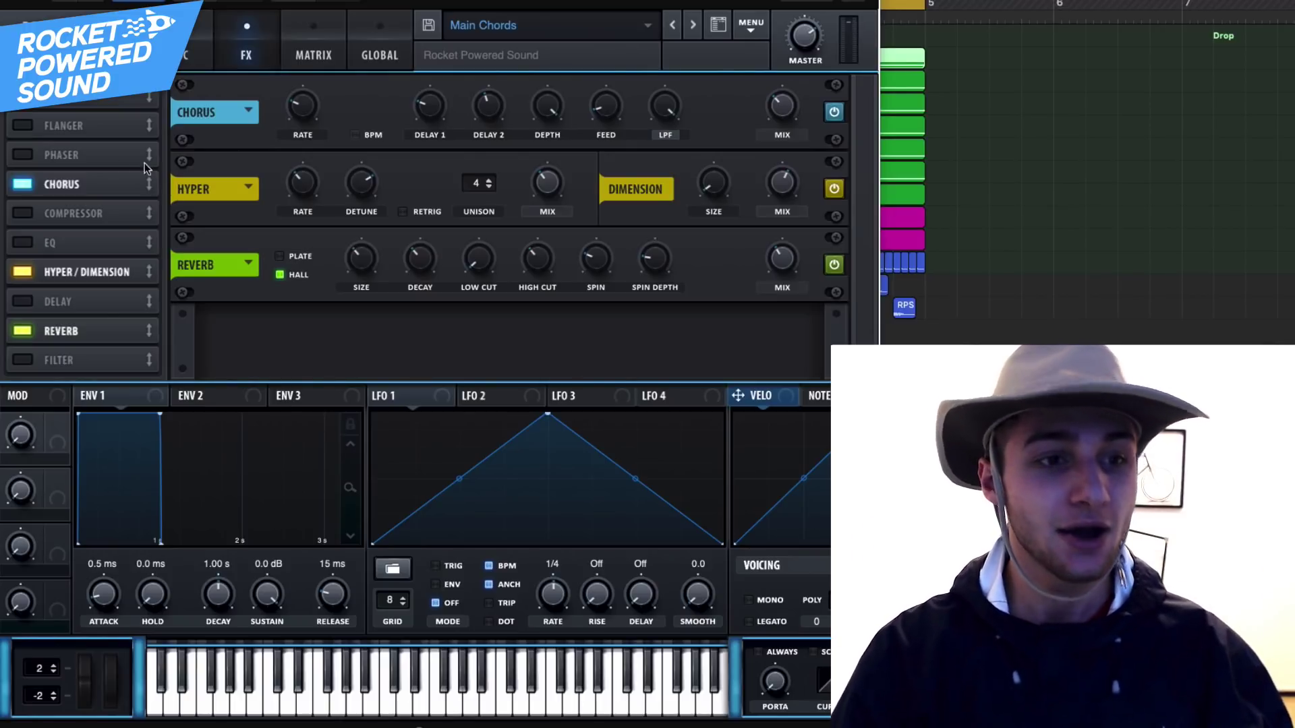
{"action": "left_click", "coordinate": [23, 181]}
{"action": "left_click", "coordinate": [23, 181]}
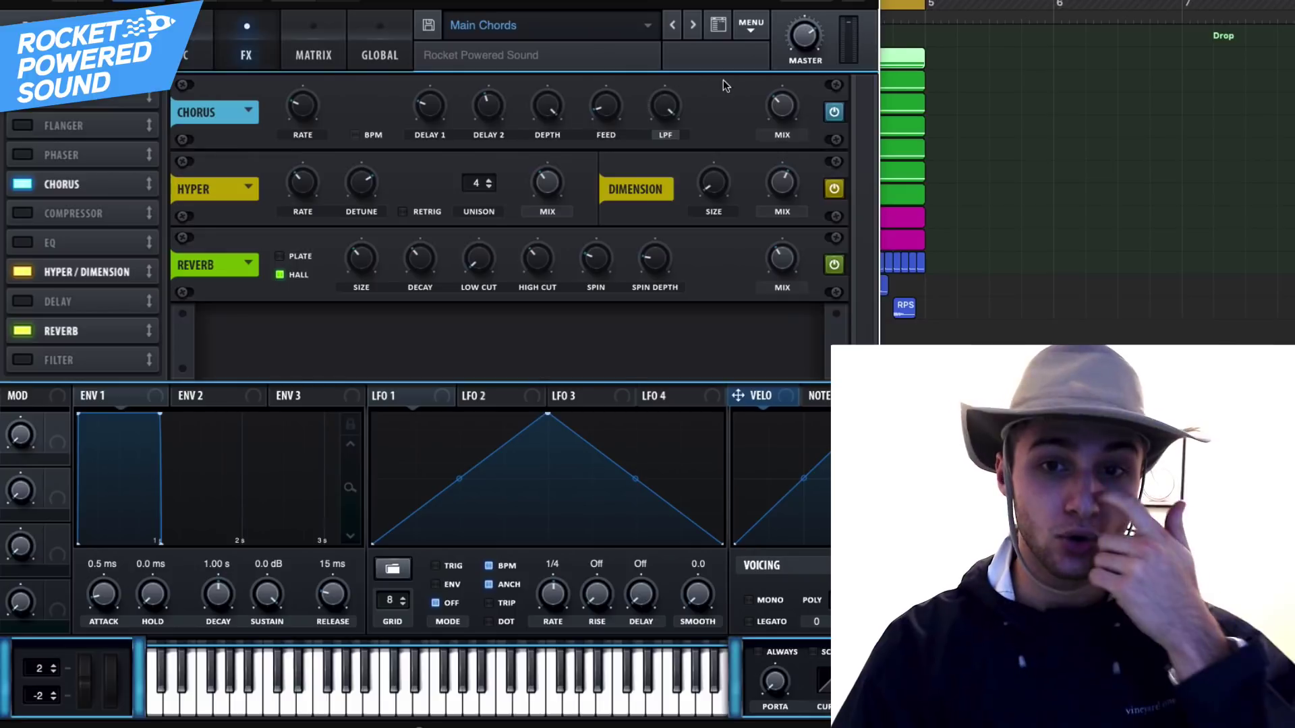
Try the Chorus at maximum mix, switching its filter to high-pass and back to low-pass.
{"action": "left_click", "coordinate": [787, 108]}
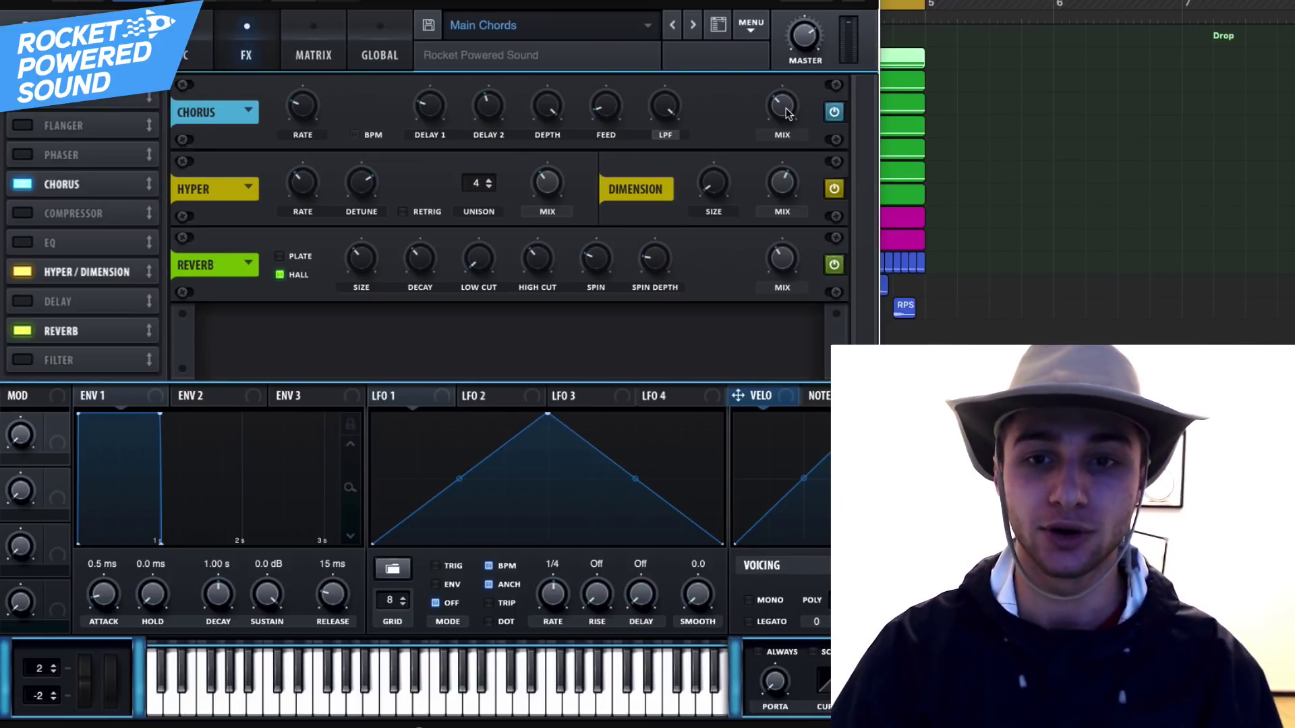
{"action": "left_click_drag", "start_coordinate": [787, 113], "coordinate": [854, 31]}
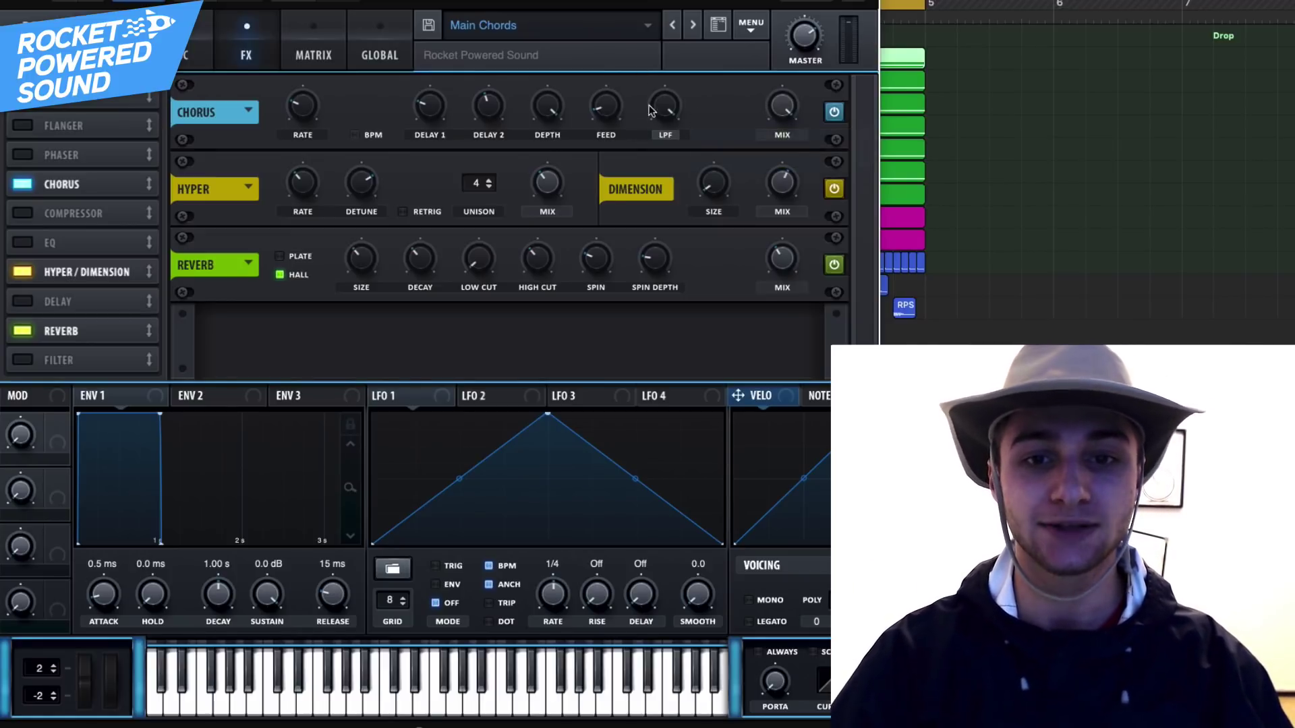
{"action": "left_click_drag", "start_coordinate": [652, 112], "coordinate": [668, 119]}
{"action": "left_click", "coordinate": [666, 134]}
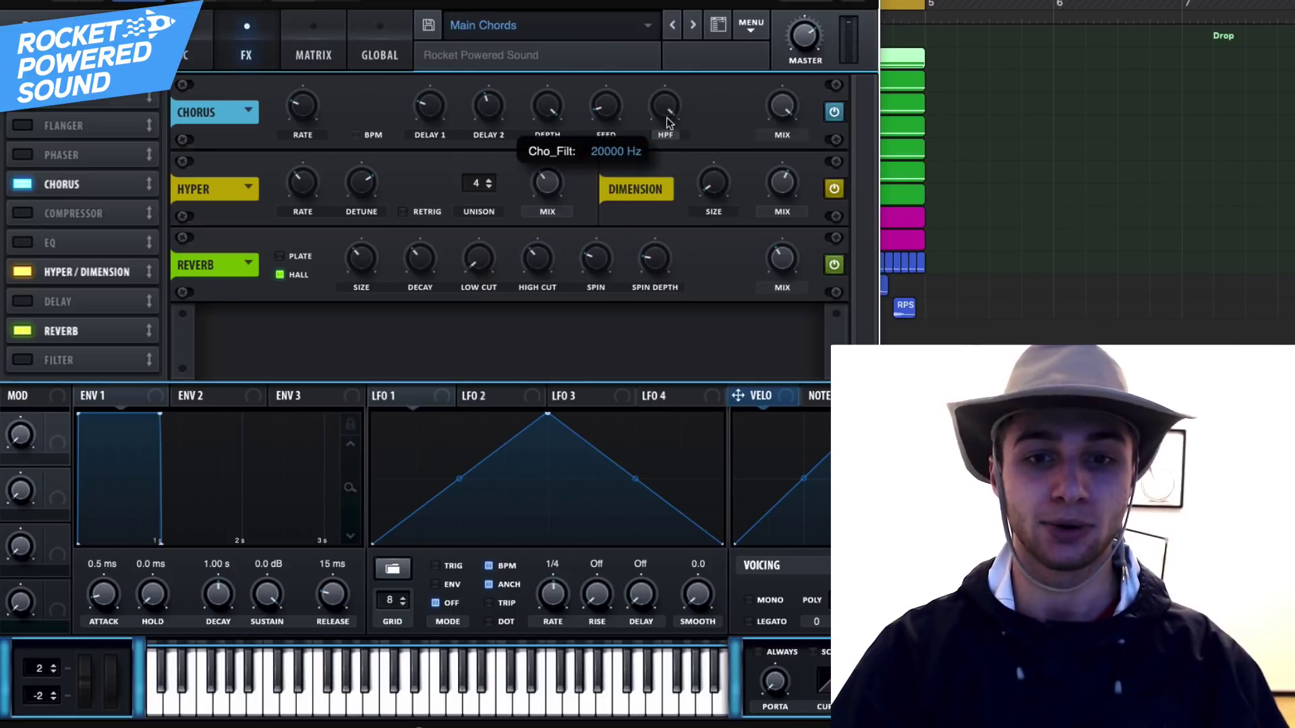
{"action": "left_click", "coordinate": [667, 136]}
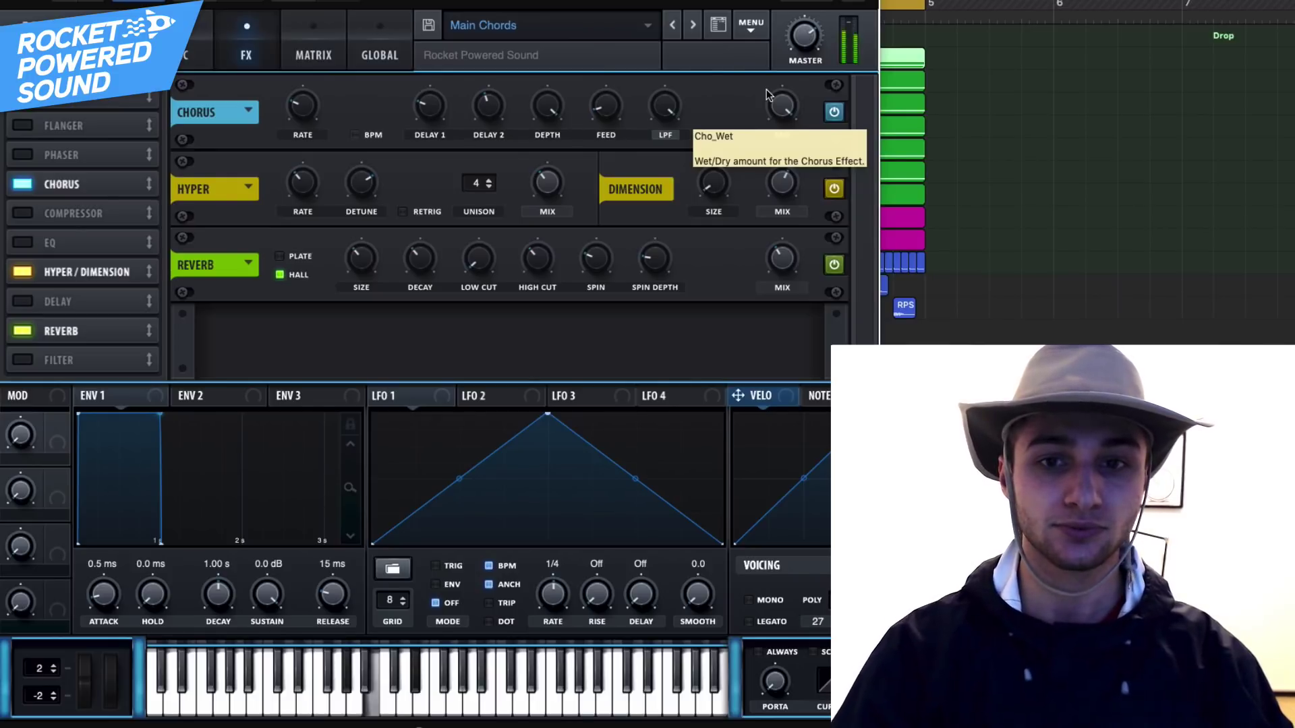
Lower the Chorus mix and the Hyper mix, leaving both below halfway.
{"action": "left_click_drag", "start_coordinate": [776, 98], "coordinate": [725, 173]}
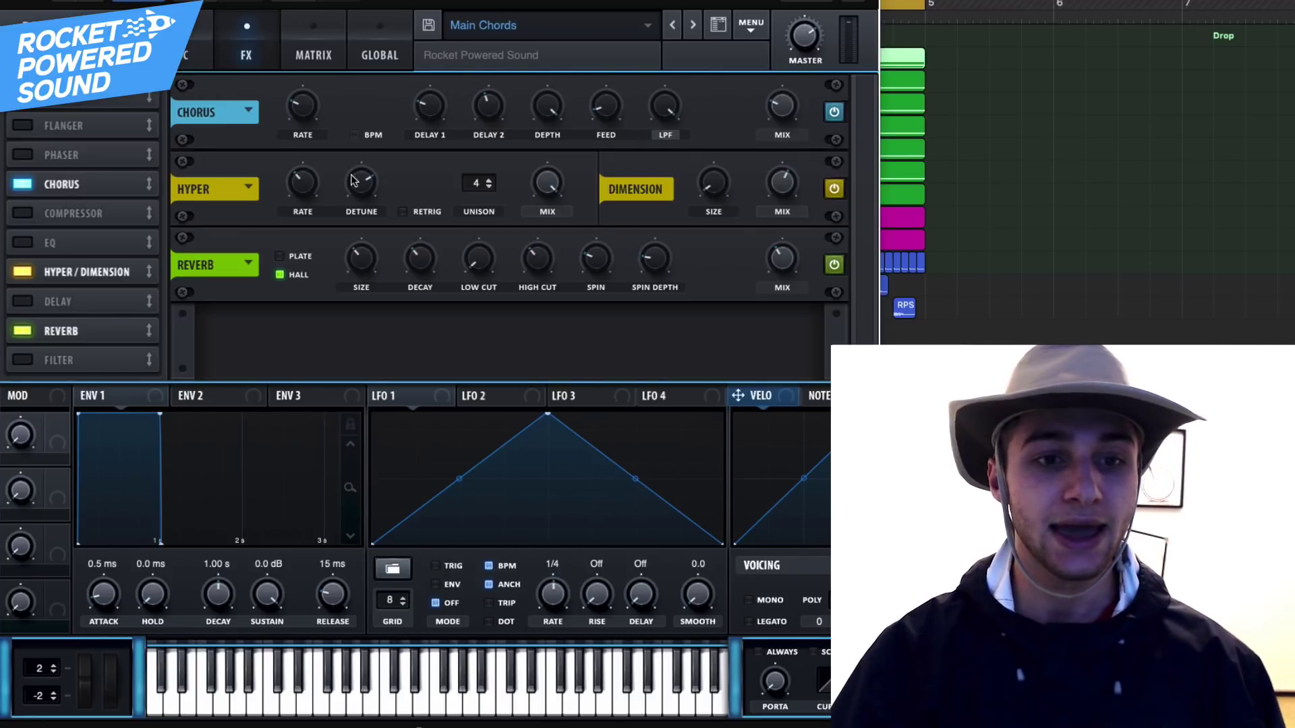
{"action": "mouse_move", "coordinate": [312, 181]}
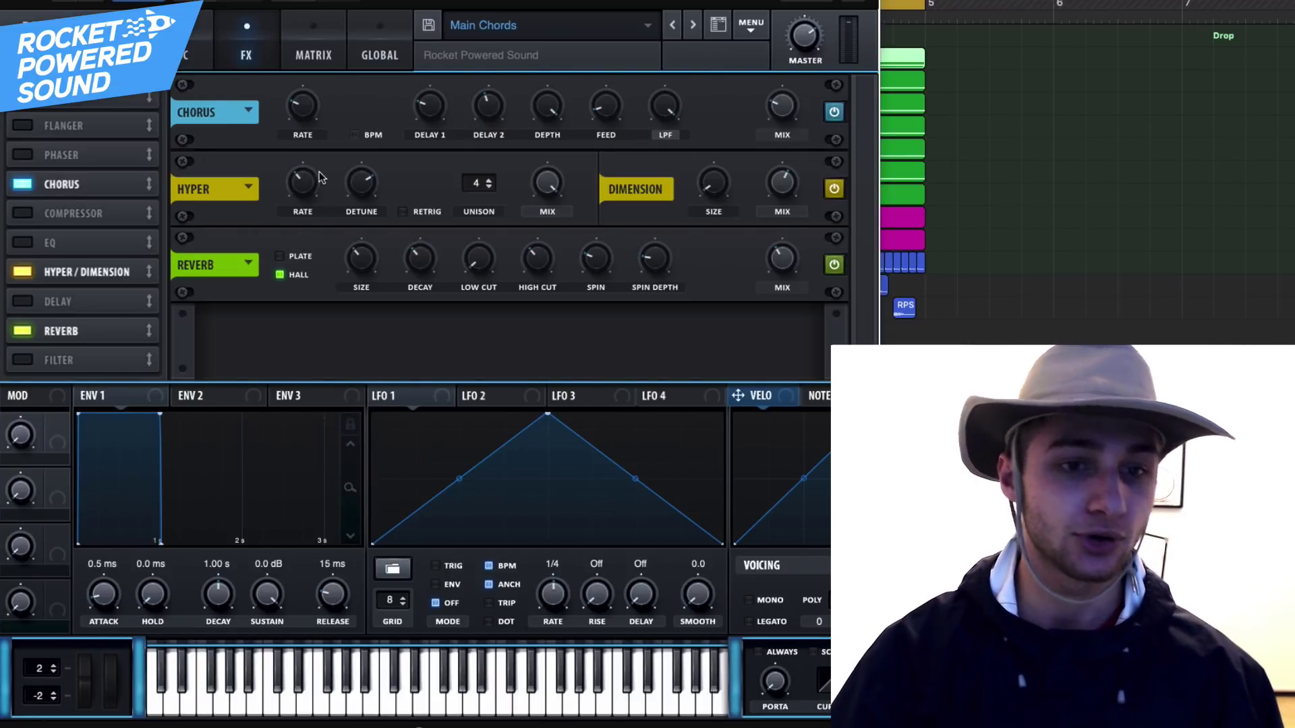
{"action": "mouse_move", "coordinate": [367, 182]}
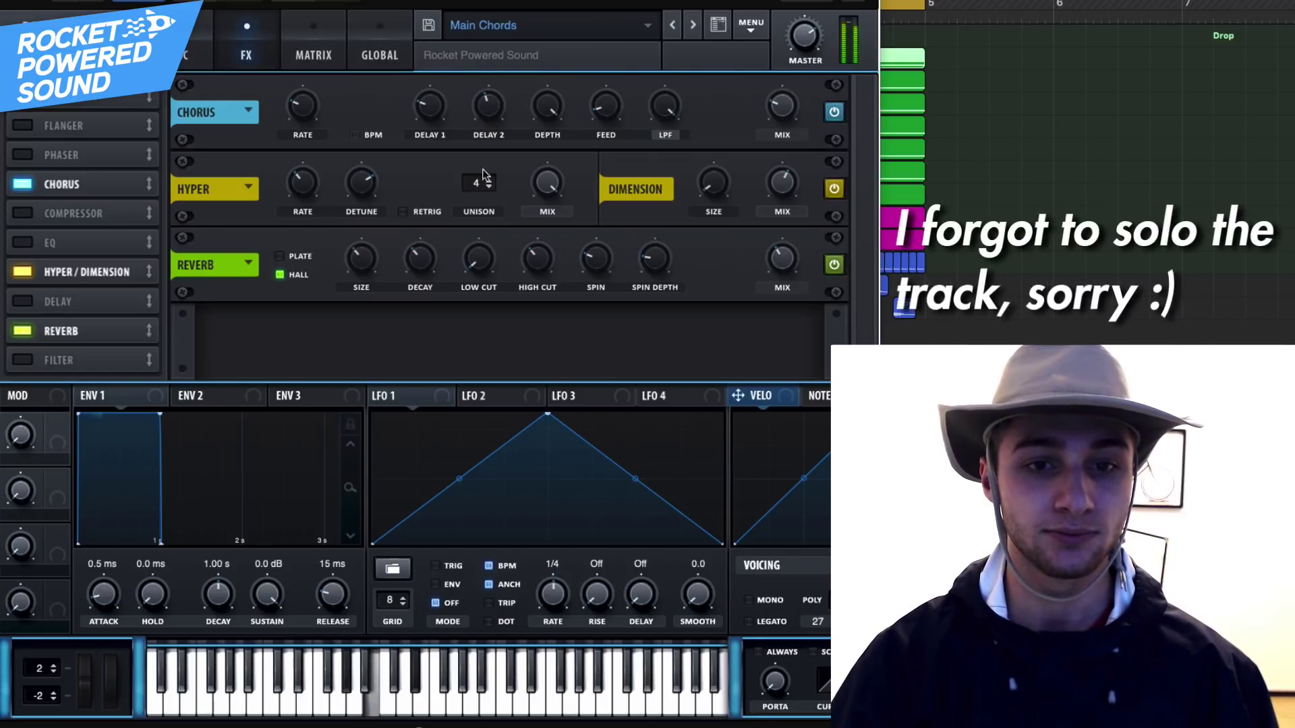
{"action": "mouse_move", "coordinate": [540, 181]}
{"action": "left_click_drag", "start_coordinate": [540, 180], "coordinate": [494, 194]}
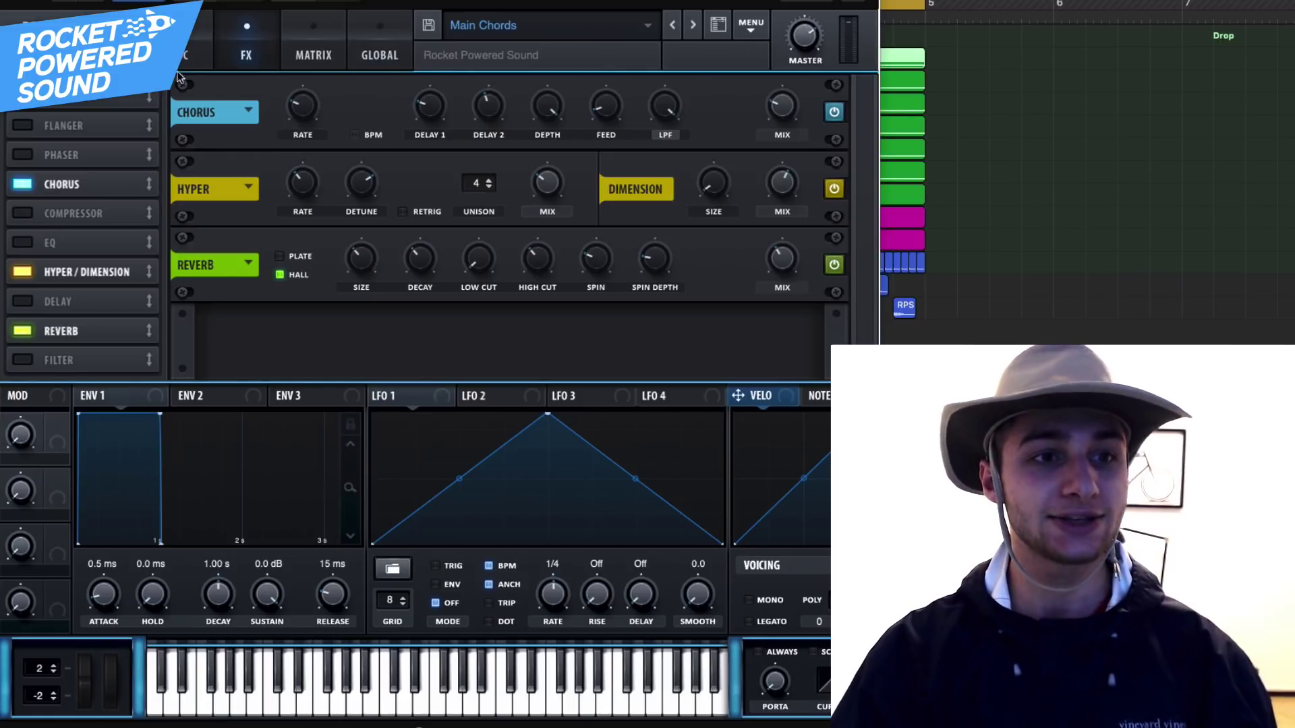
Return to the arrangement and compare the notes of the CHORDS region with those of the CHORDS -1 region.
{"action": "left_click", "coordinate": [209, 33]}
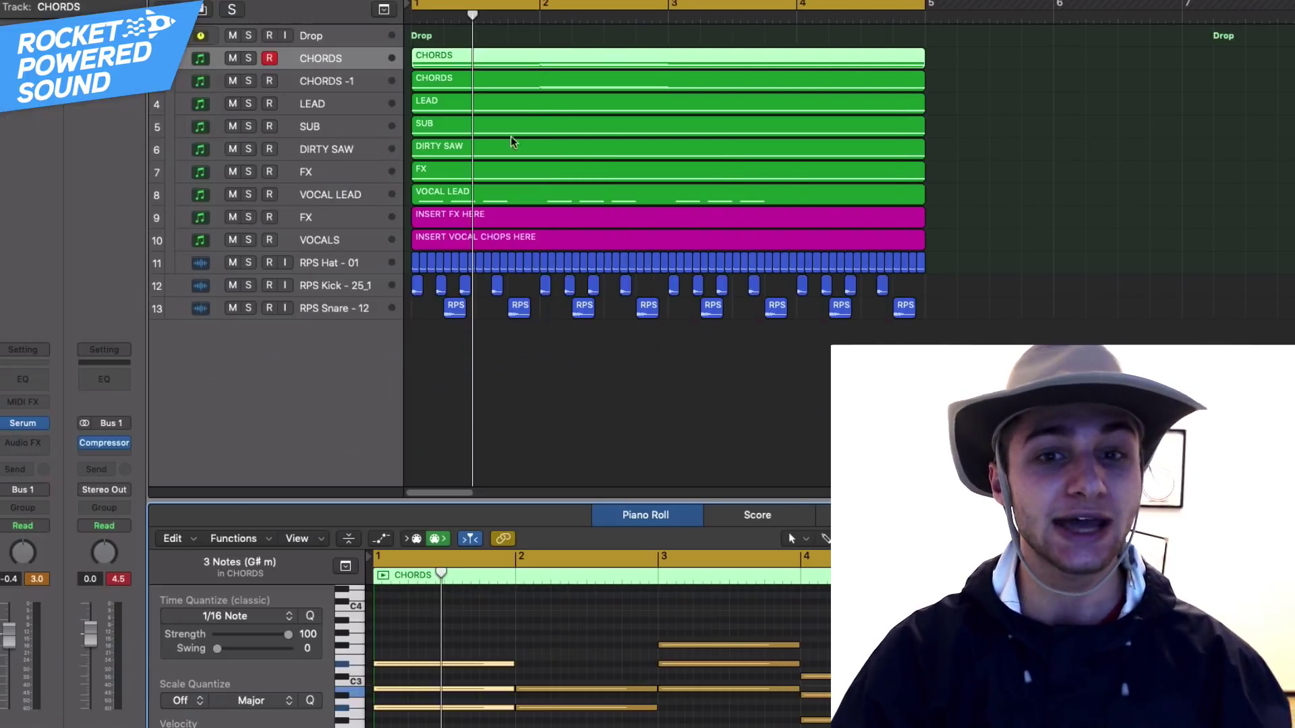
{"action": "left_click", "coordinate": [469, 78]}
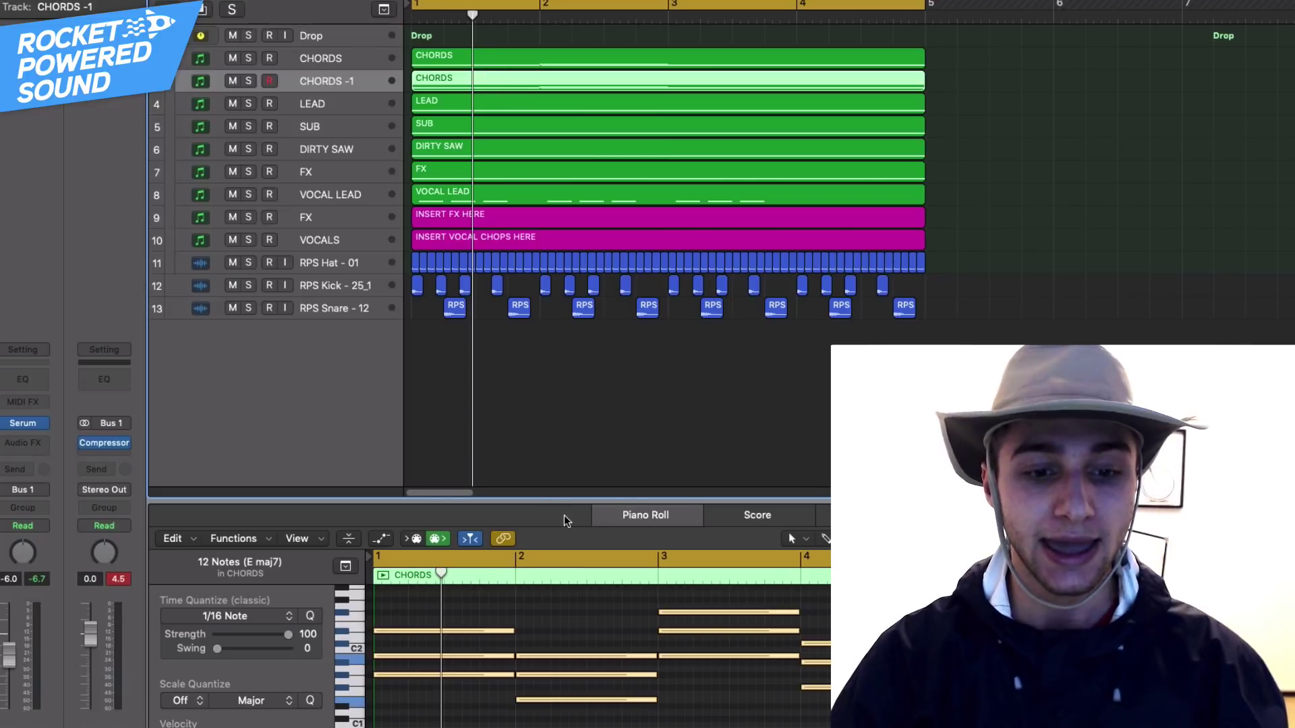
{"action": "left_click", "coordinate": [507, 62]}
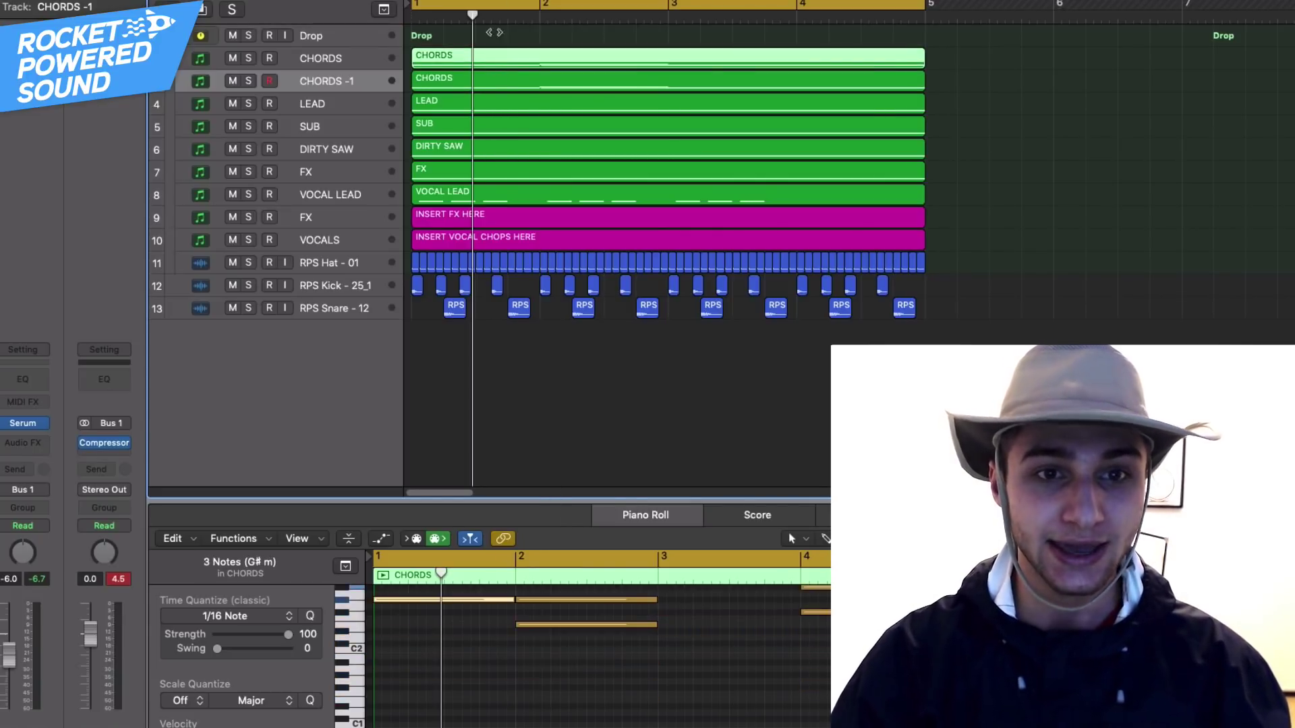
{"action": "left_click", "coordinate": [501, 78]}
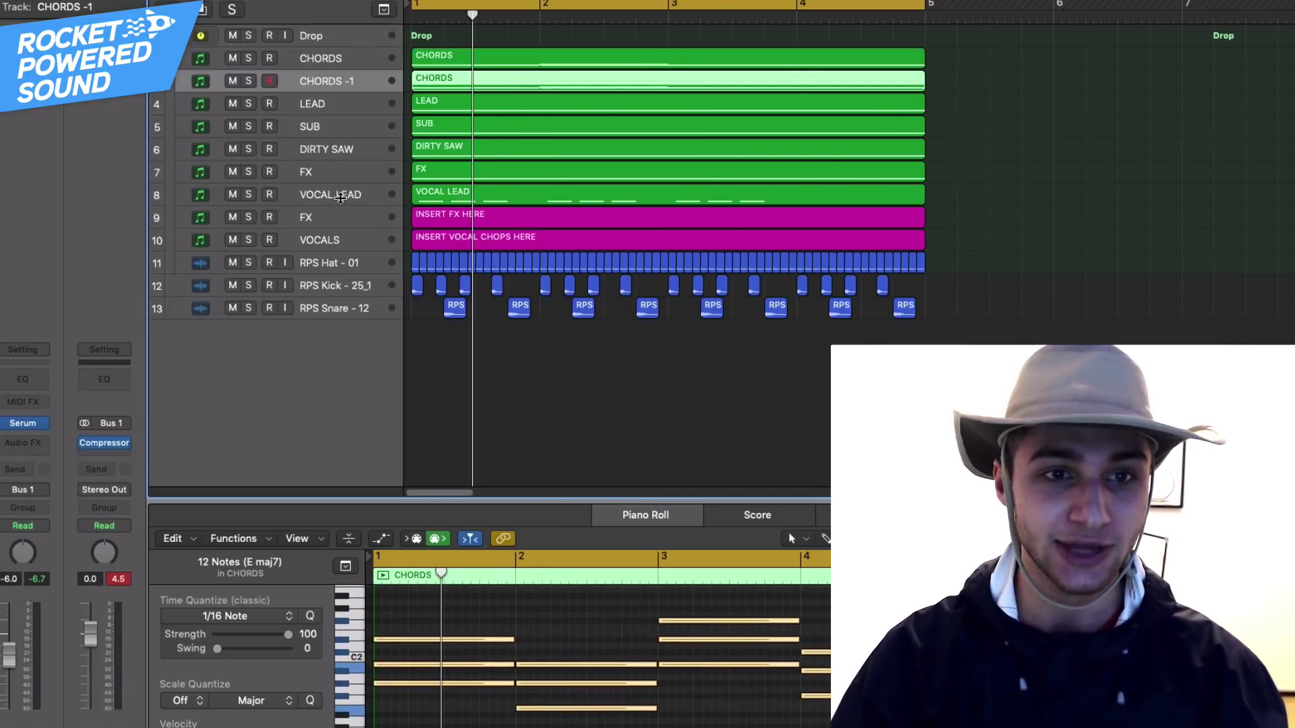
Audition the upper note of the first chord in the CHORDS -1 region and leave the notes deselected.
{"action": "scroll", "coordinate": [445, 644], "scroll_direction": "up", "scroll_amount": 1}
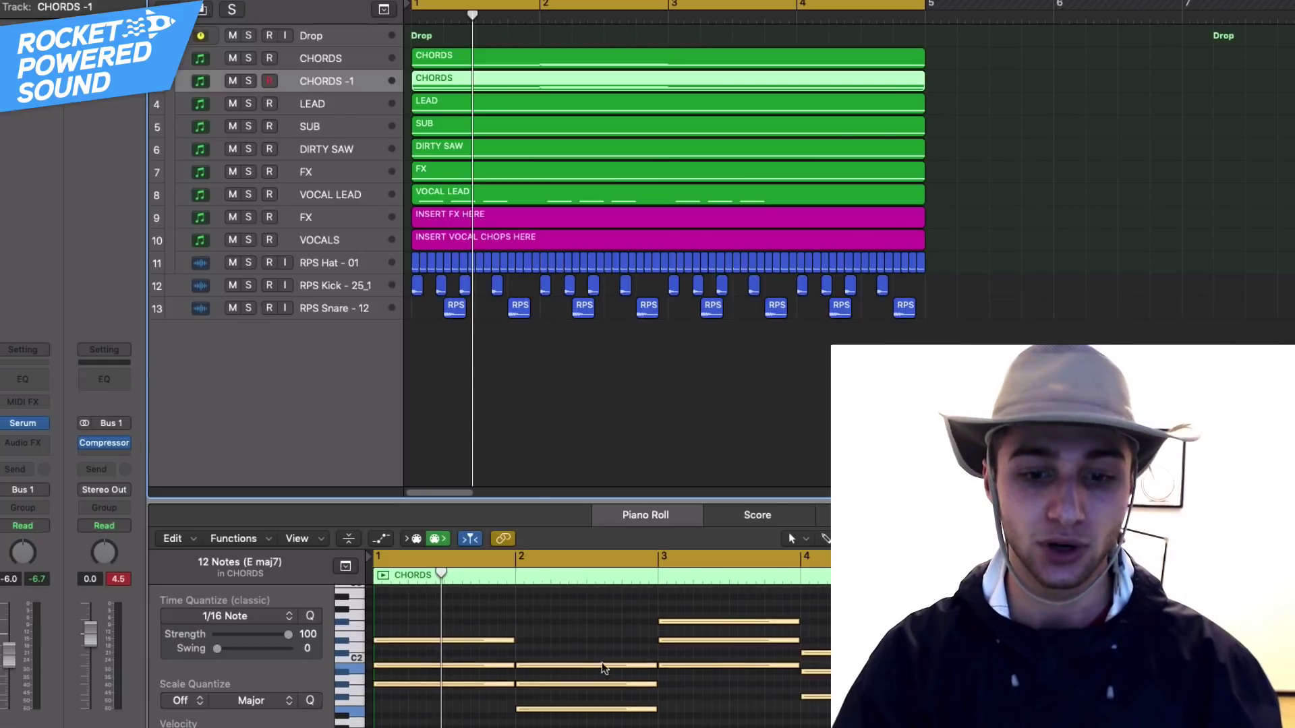
{"action": "left_click", "coordinate": [445, 644]}
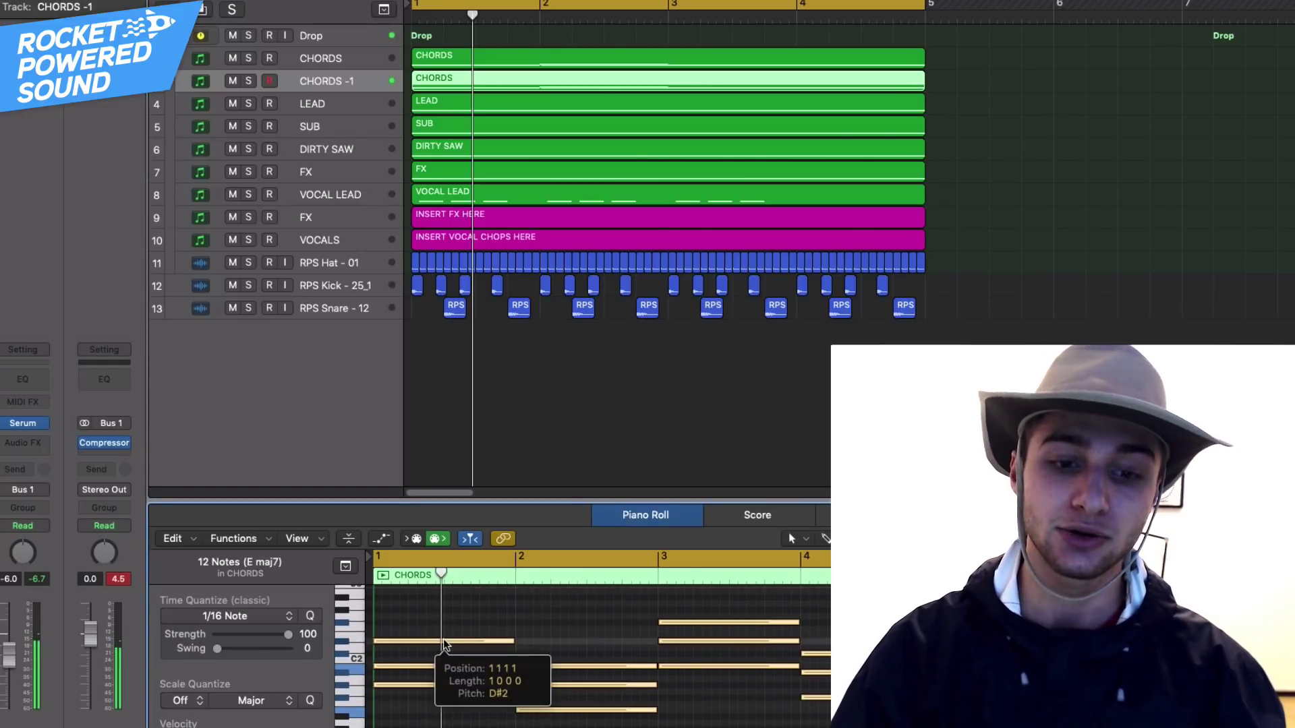
{"action": "left_click_drag", "start_coordinate": [445, 644], "coordinate": [445, 676]}
{"action": "left_click", "coordinate": [503, 619]}
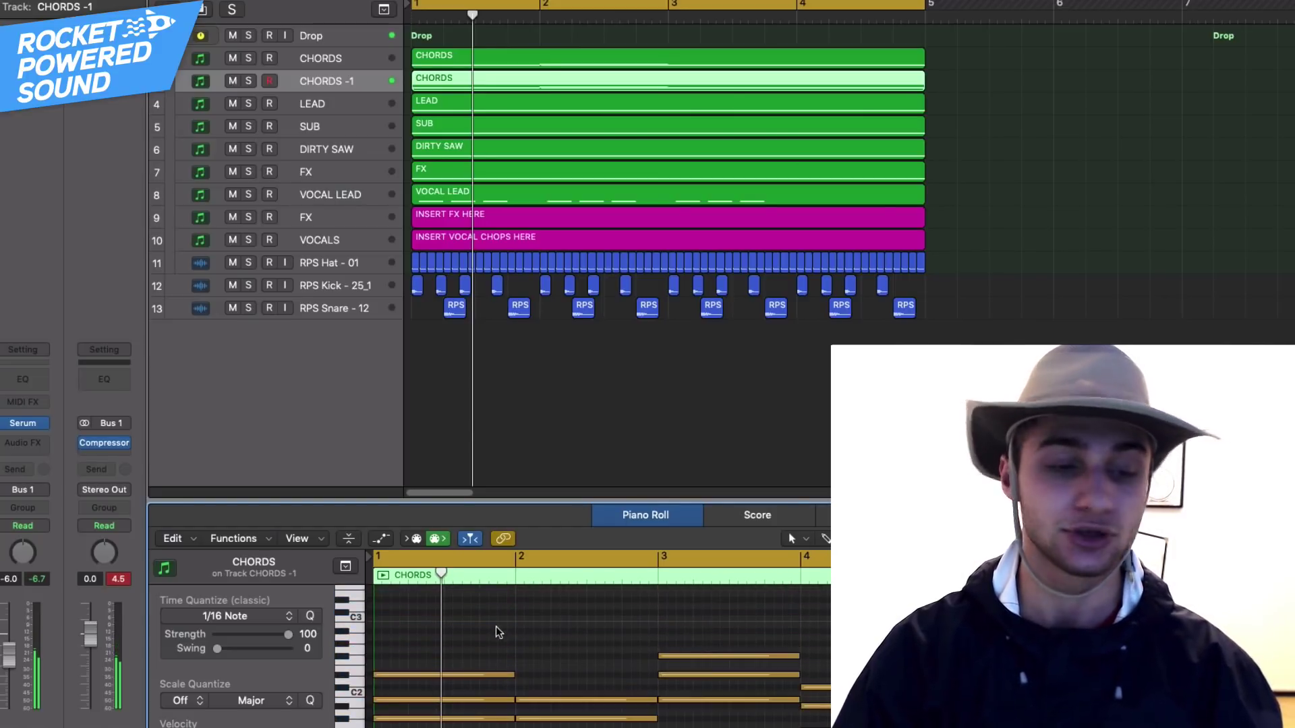
Show the CHORDS -1 track's Serum, inspect its effects rack, and return to the arrangement.
{"action": "mouse_move", "coordinate": [27, 424]}
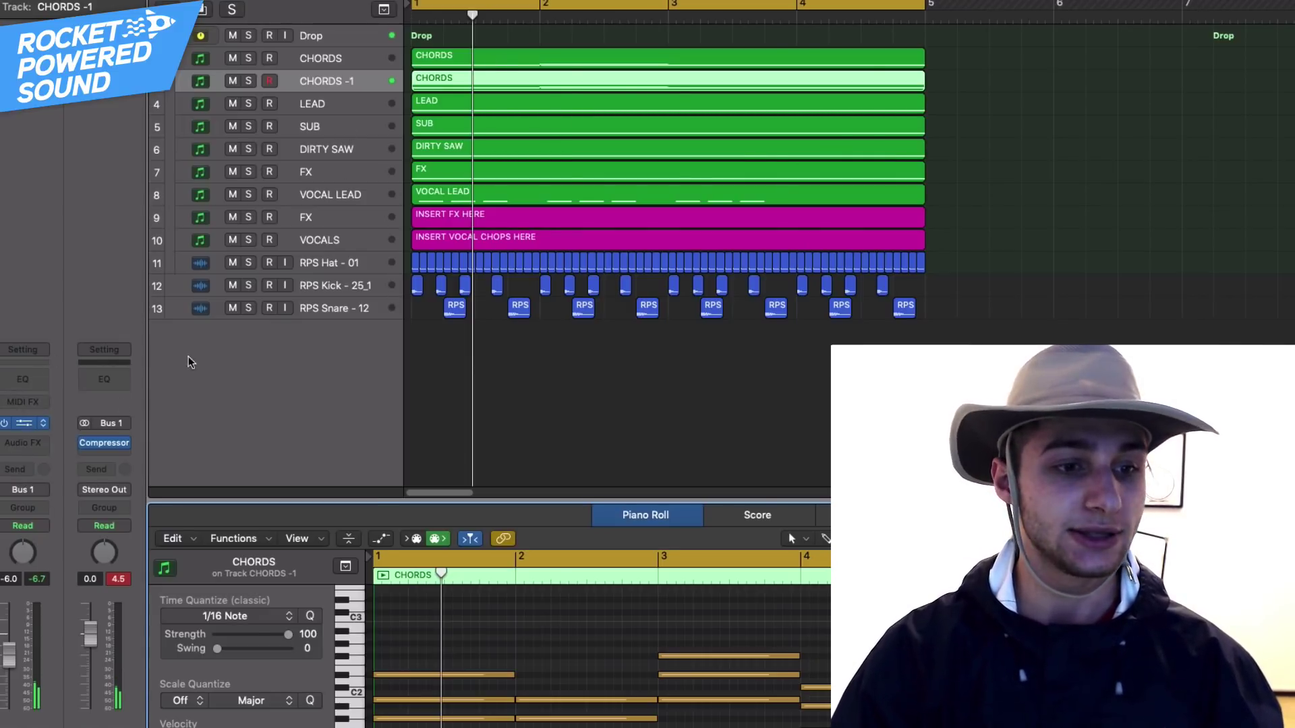
{"action": "key", "text": "v"}
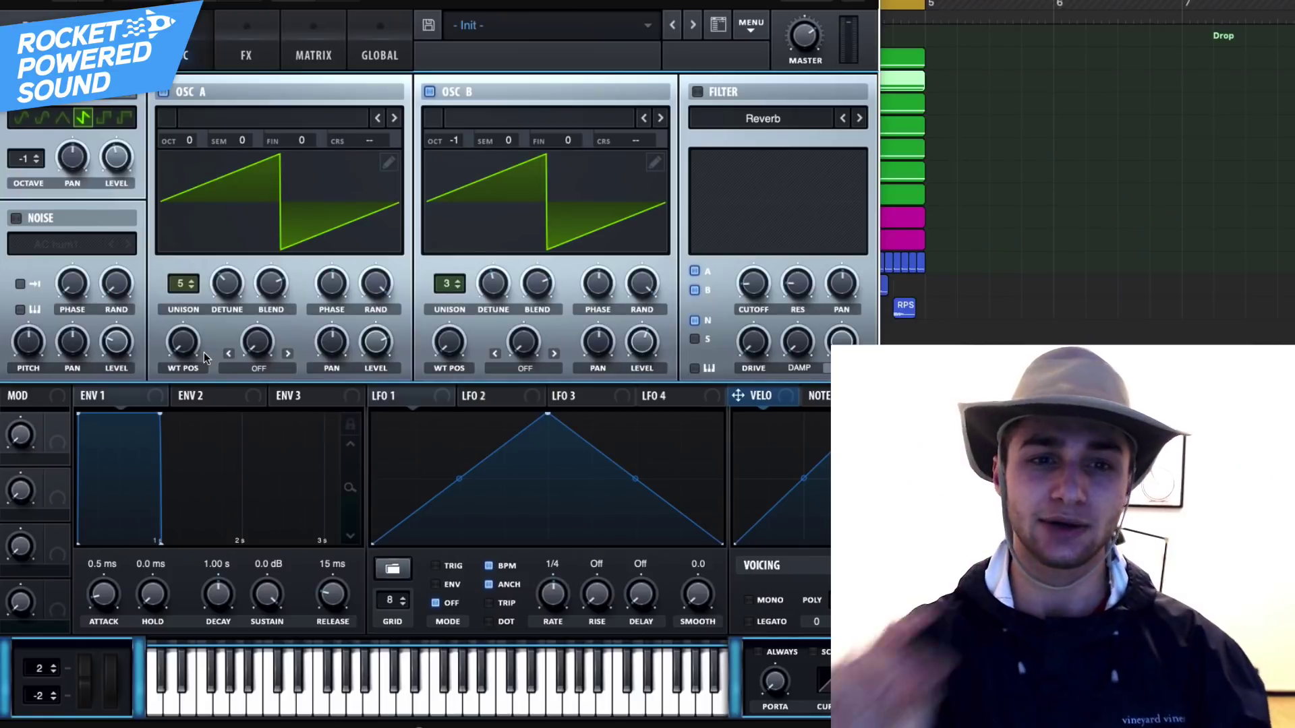
{"action": "left_click", "coordinate": [221, 32]}
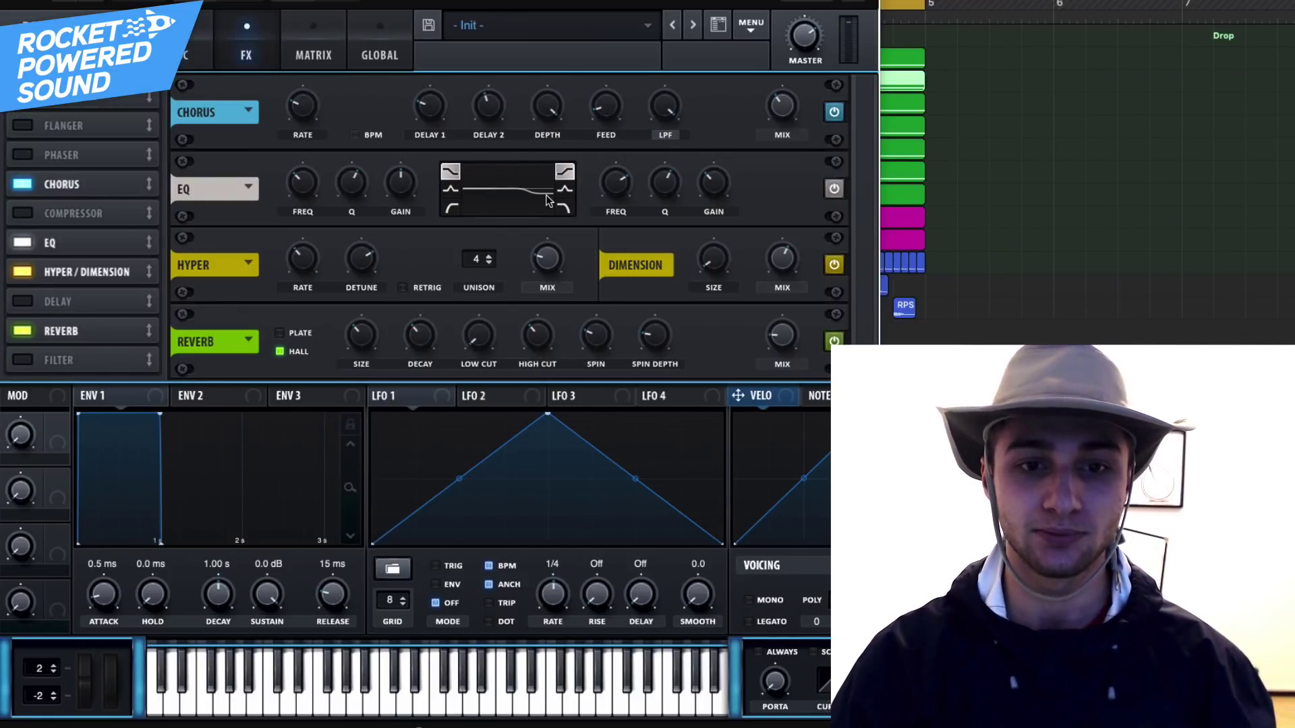
{"action": "key", "text": "v"}
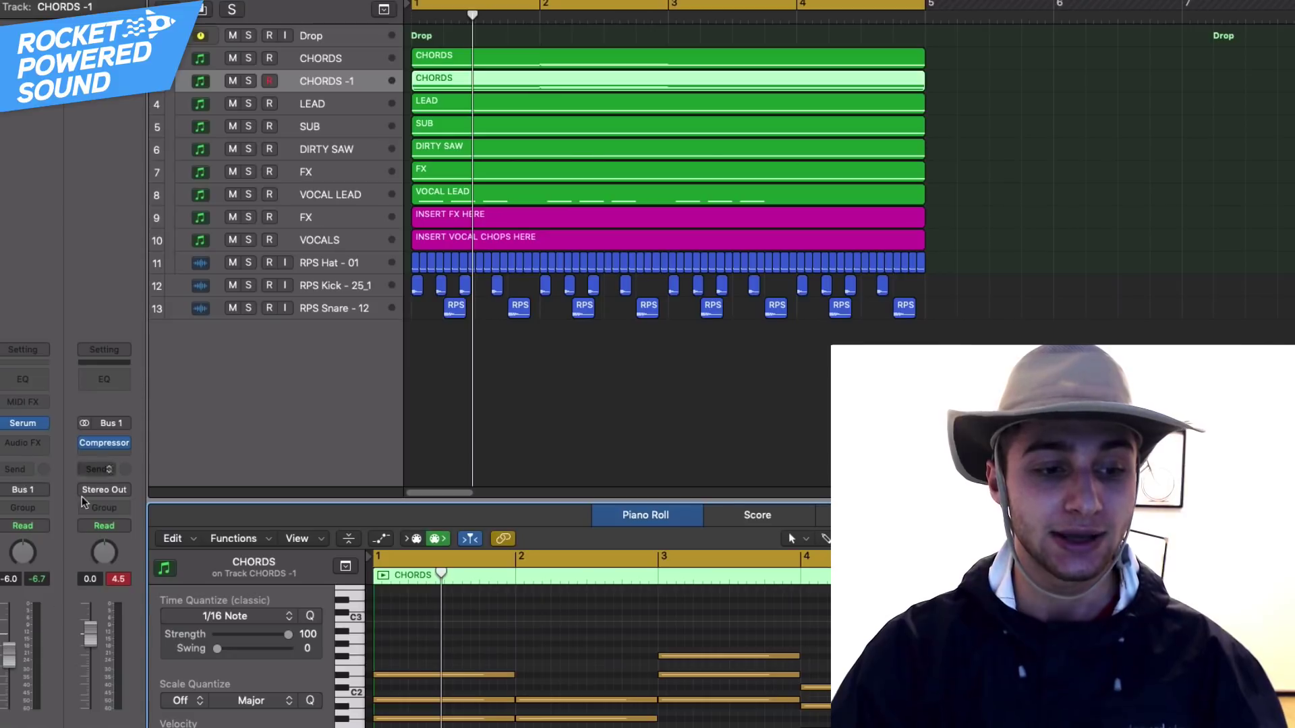
Check the CHORDS and LEAD channel strips, leaving the LEAD track selected with no region.
{"action": "left_click", "coordinate": [337, 55]}
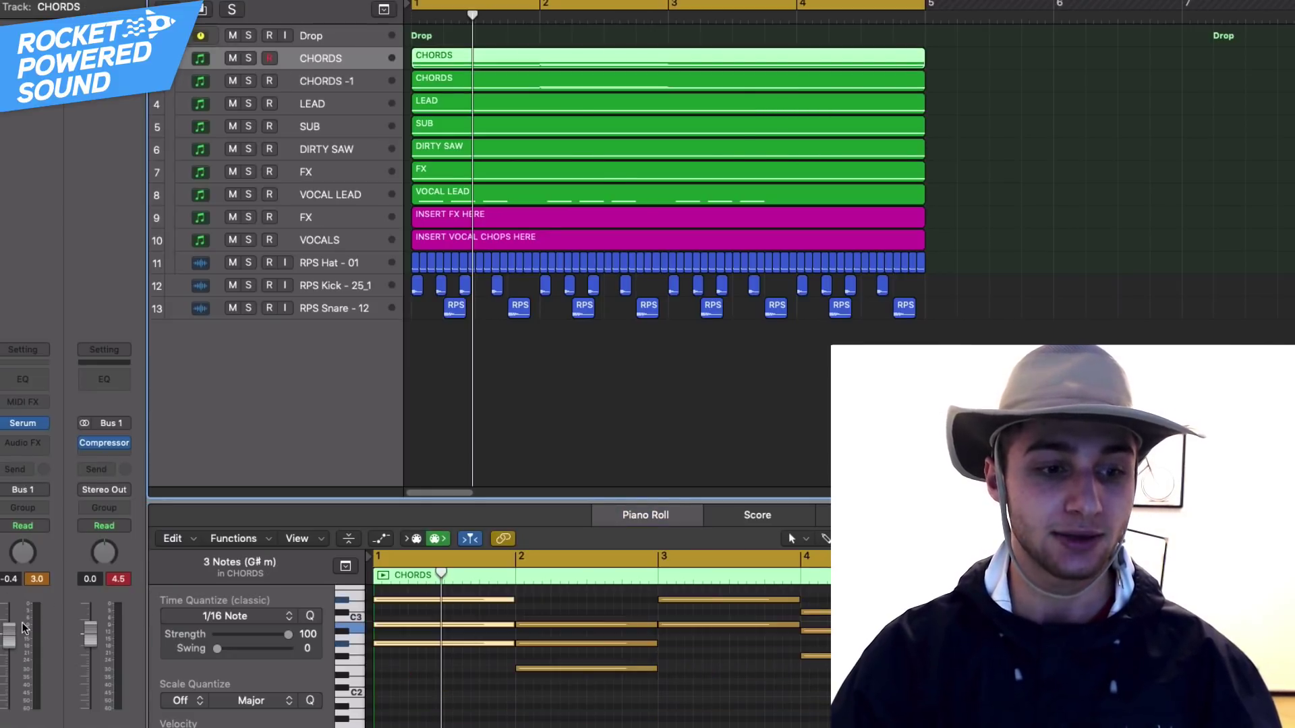
{"action": "left_click", "coordinate": [336, 112]}
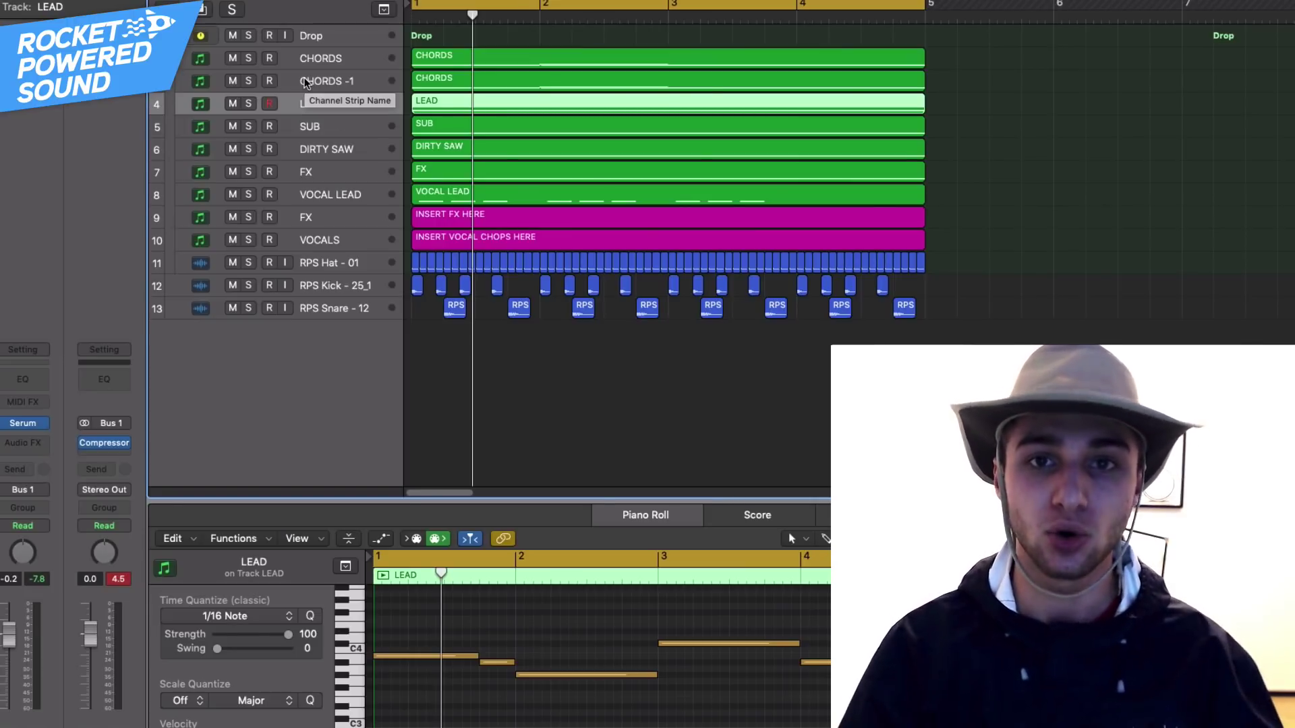
{"action": "left_click", "coordinate": [1149, 154]}
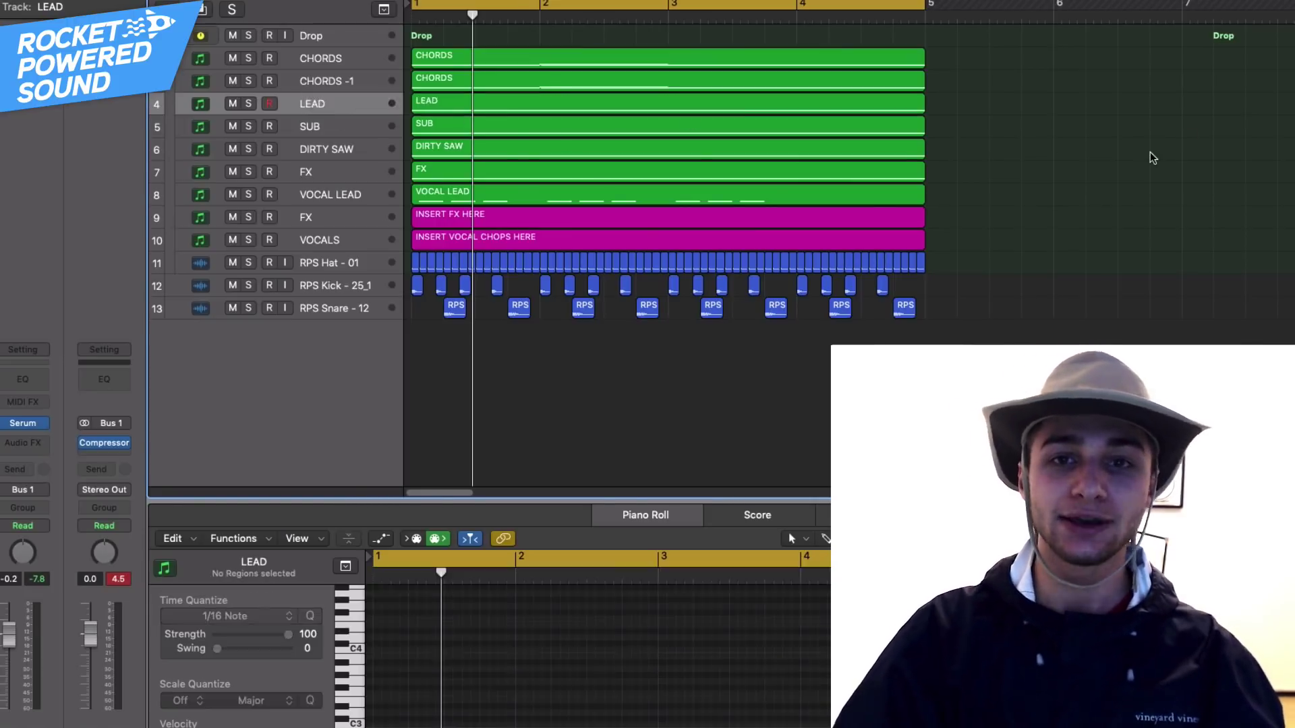
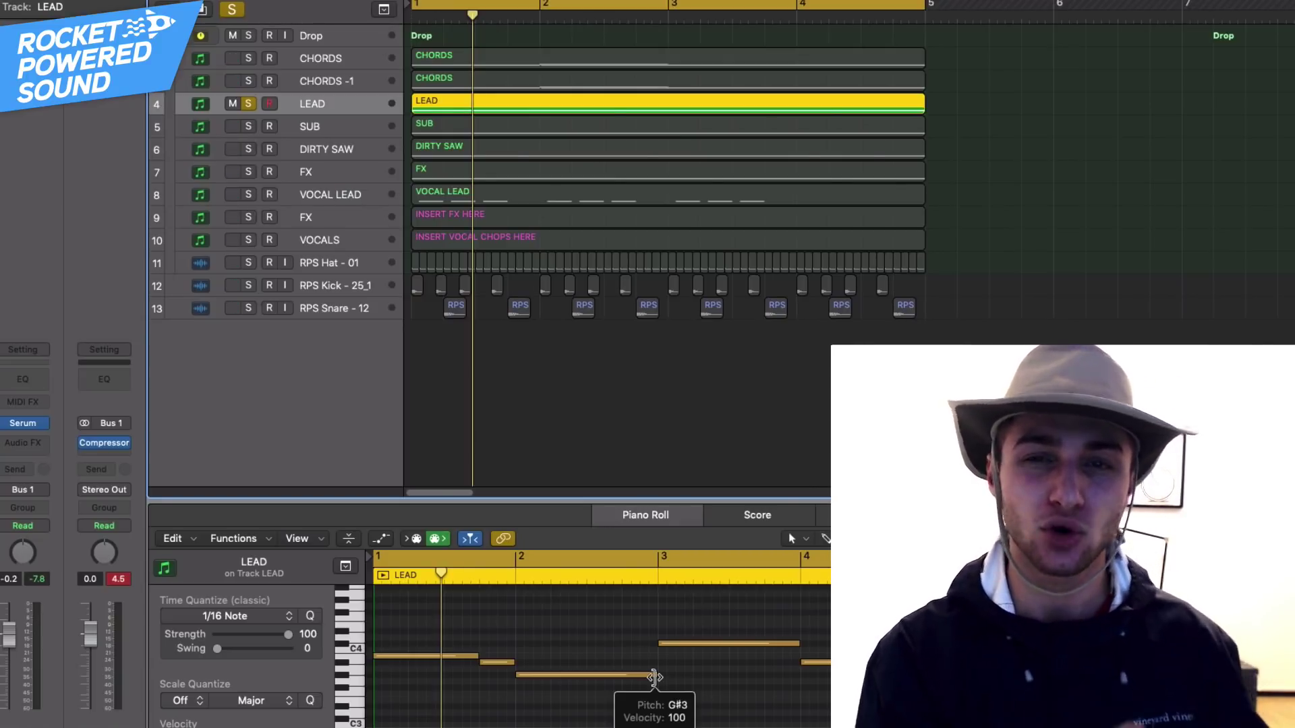
Audition the first three notes of the LEAD melody and play the soloed track.
{"action": "left_click", "coordinate": [434, 655]}
{"action": "left_click", "coordinate": [496, 659]}
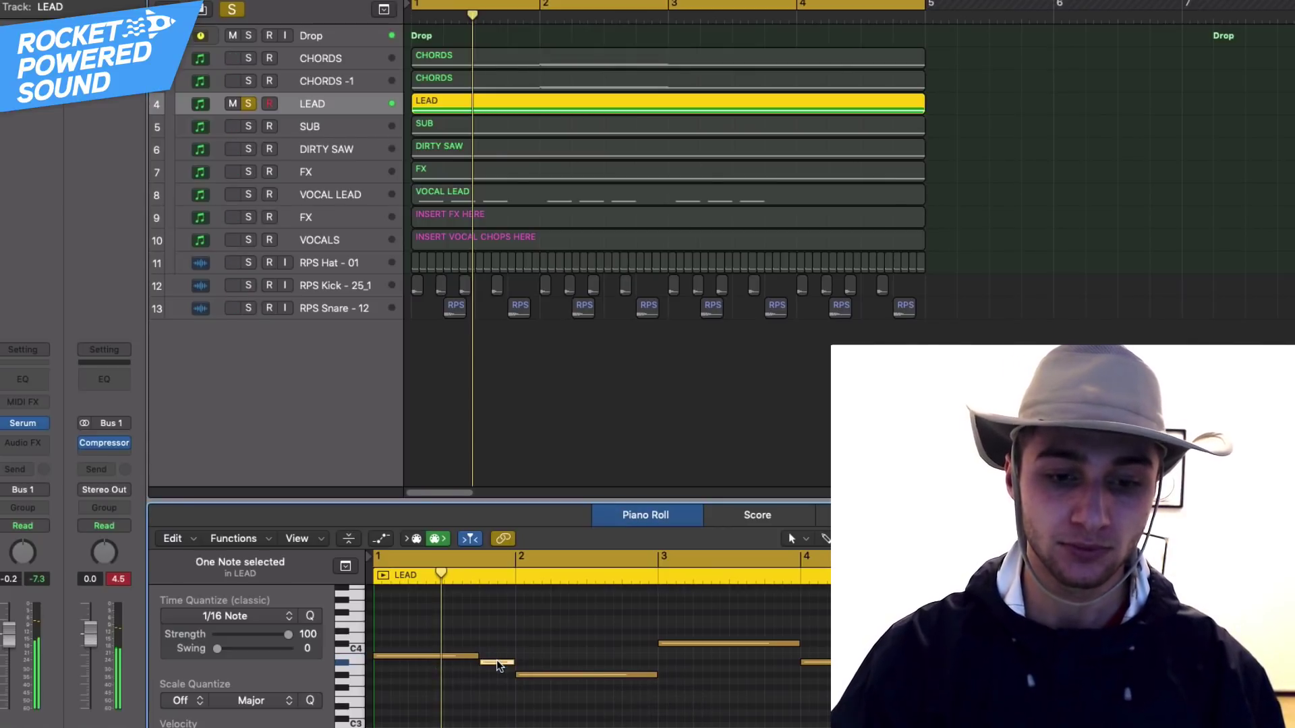
{"action": "left_click", "coordinate": [553, 671]}
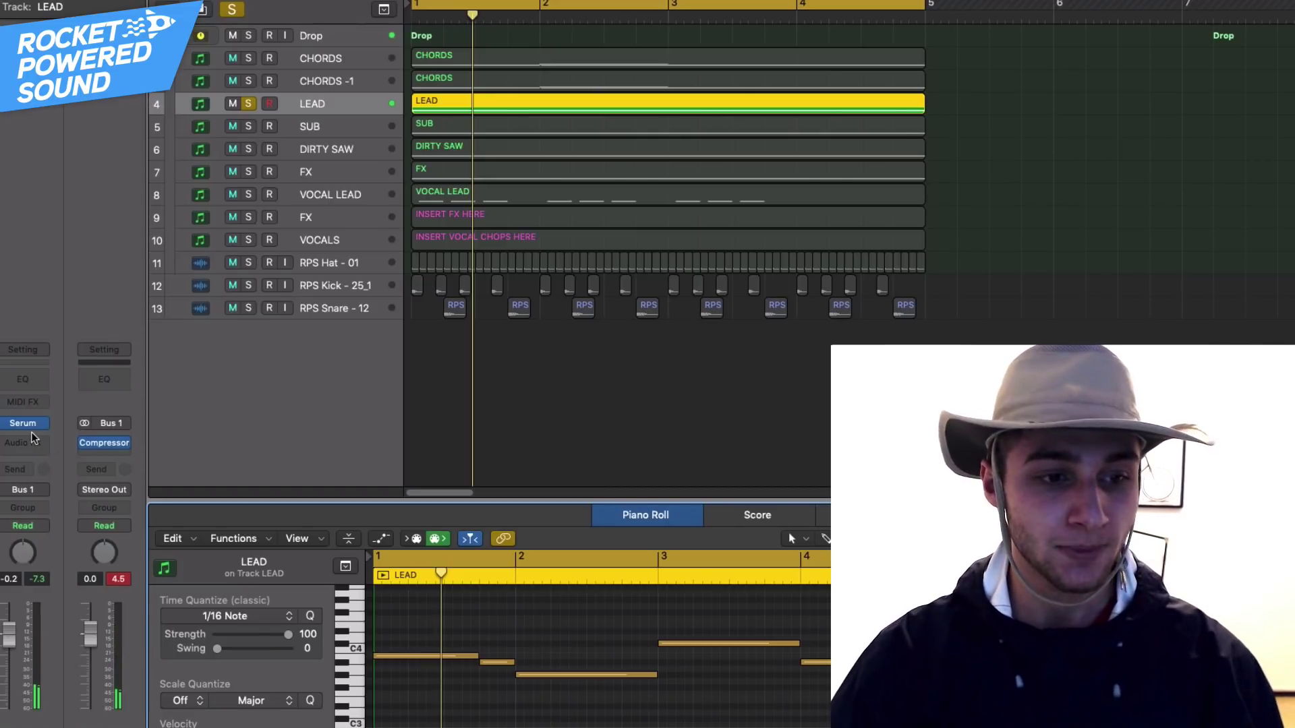
{"action": "mouse_move", "coordinate": [31, 423]}
{"action": "key", "text": "space"}
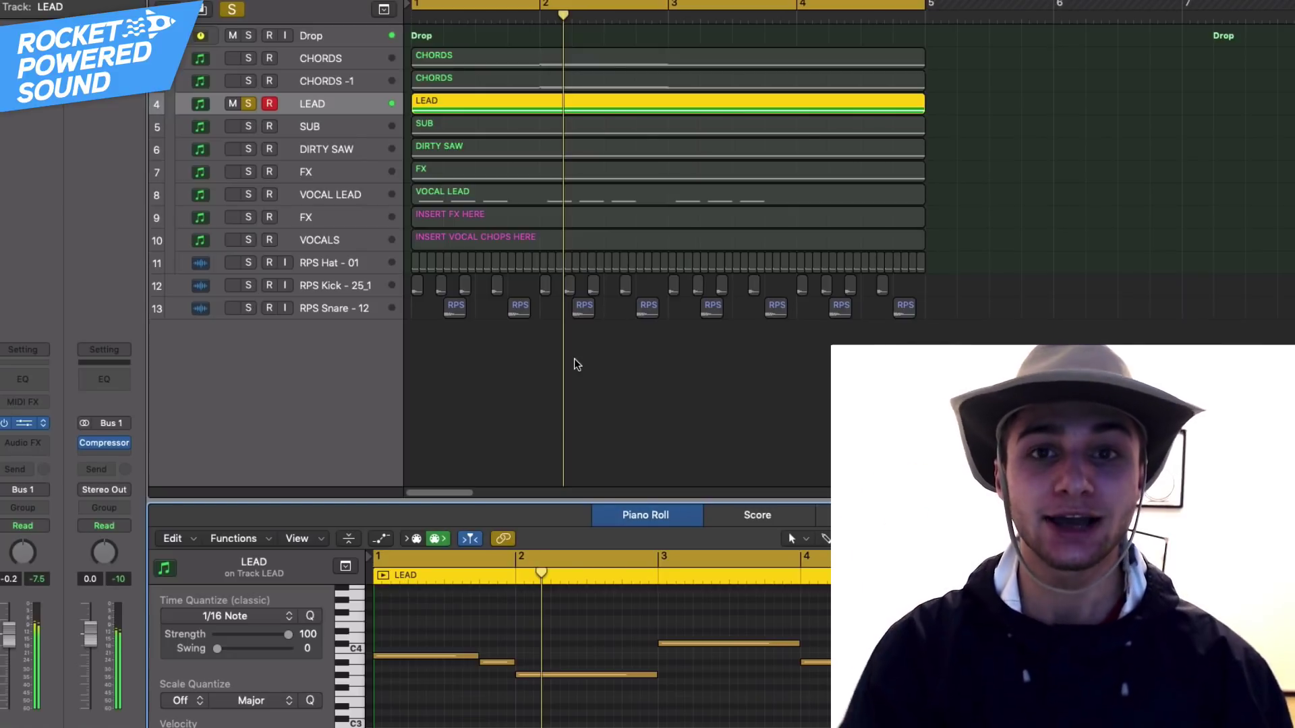
Show the LEAD track's Serum and review its oscillators and effects rack.
{"action": "key", "text": "v"}
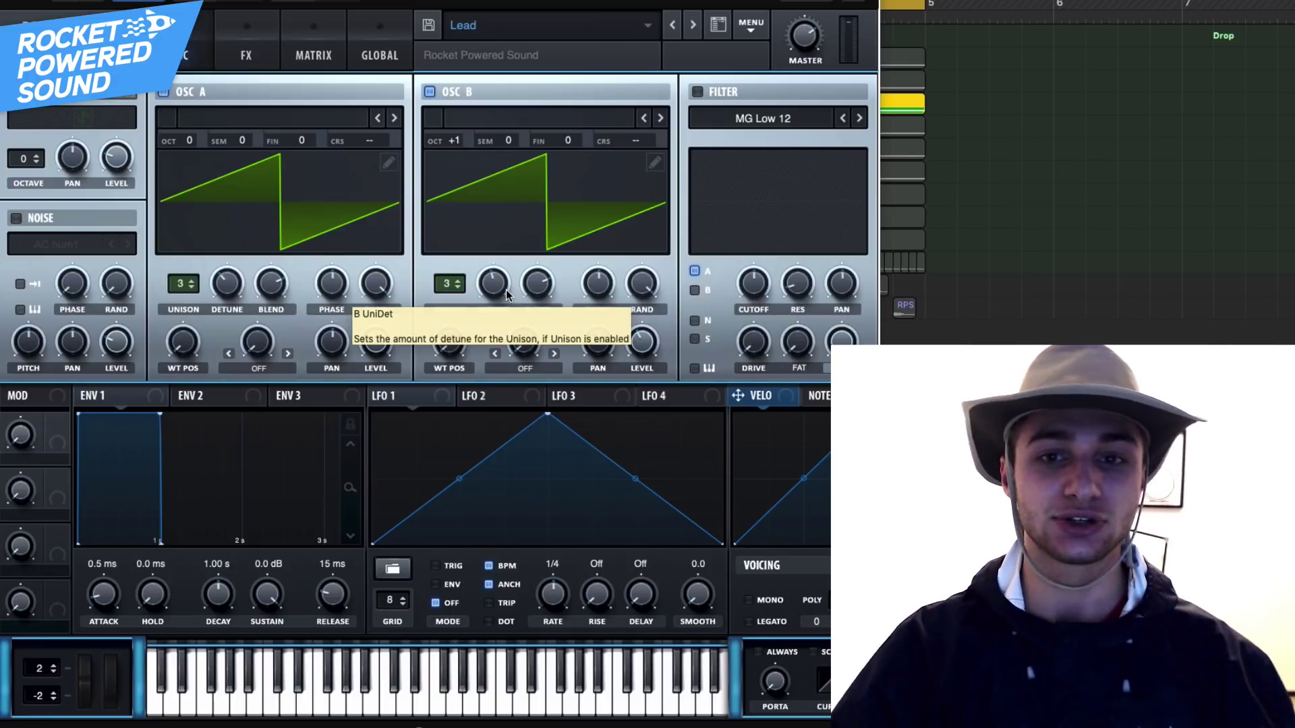
{"action": "left_click", "coordinate": [249, 62]}
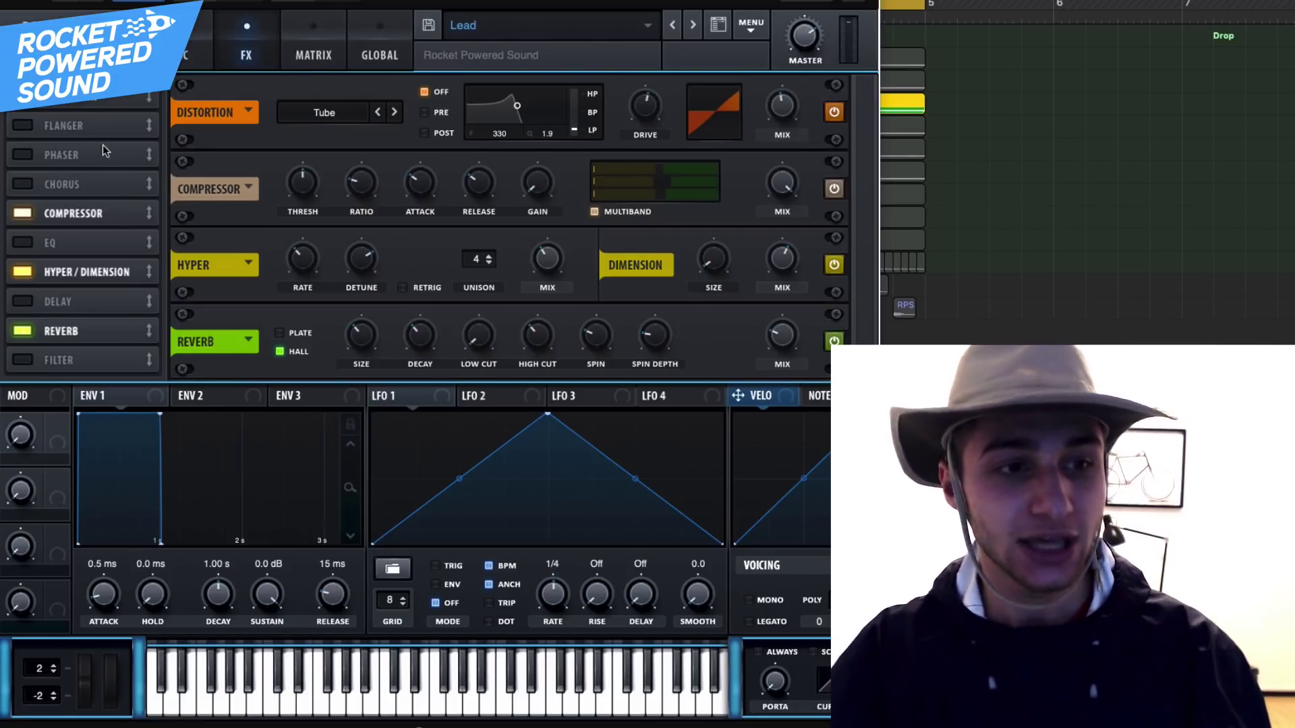
{"action": "left_click", "coordinate": [188, 50]}
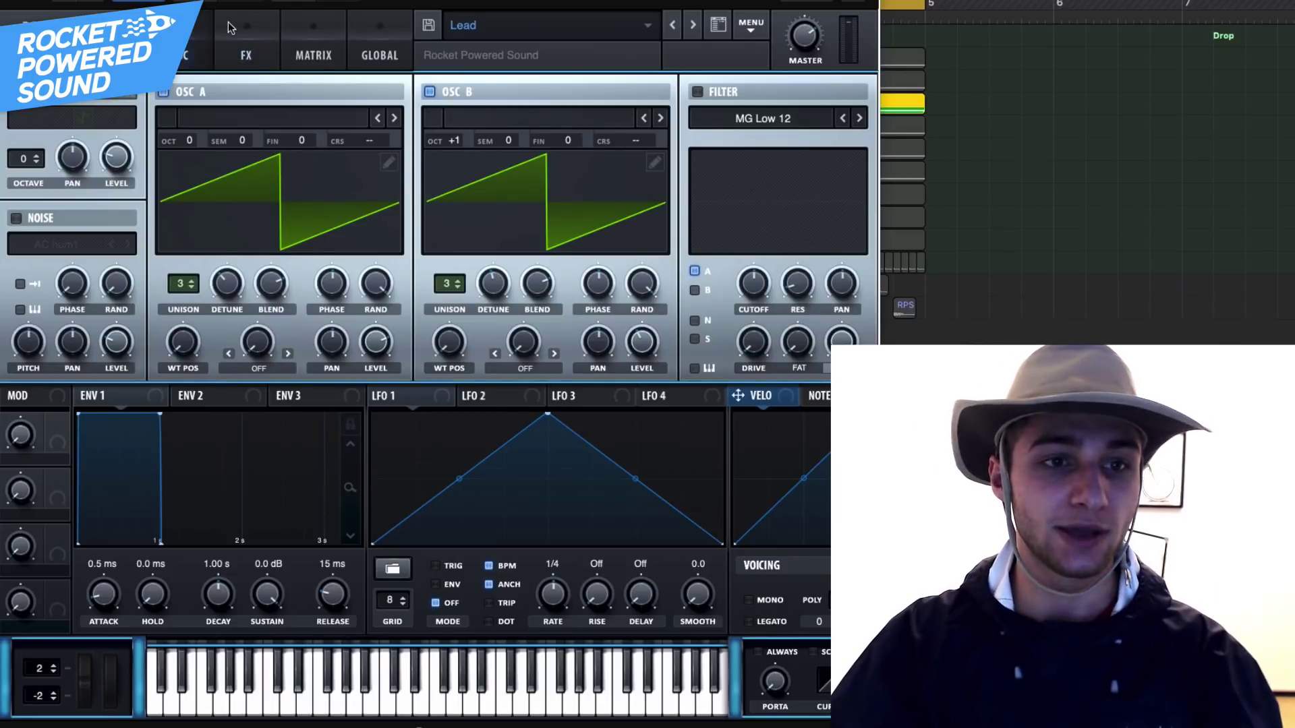
Go back to the LEAD patch's effects rack and switch the Distortion off and on again.
{"action": "left_click", "coordinate": [228, 22]}
{"action": "left_click", "coordinate": [18, 110]}
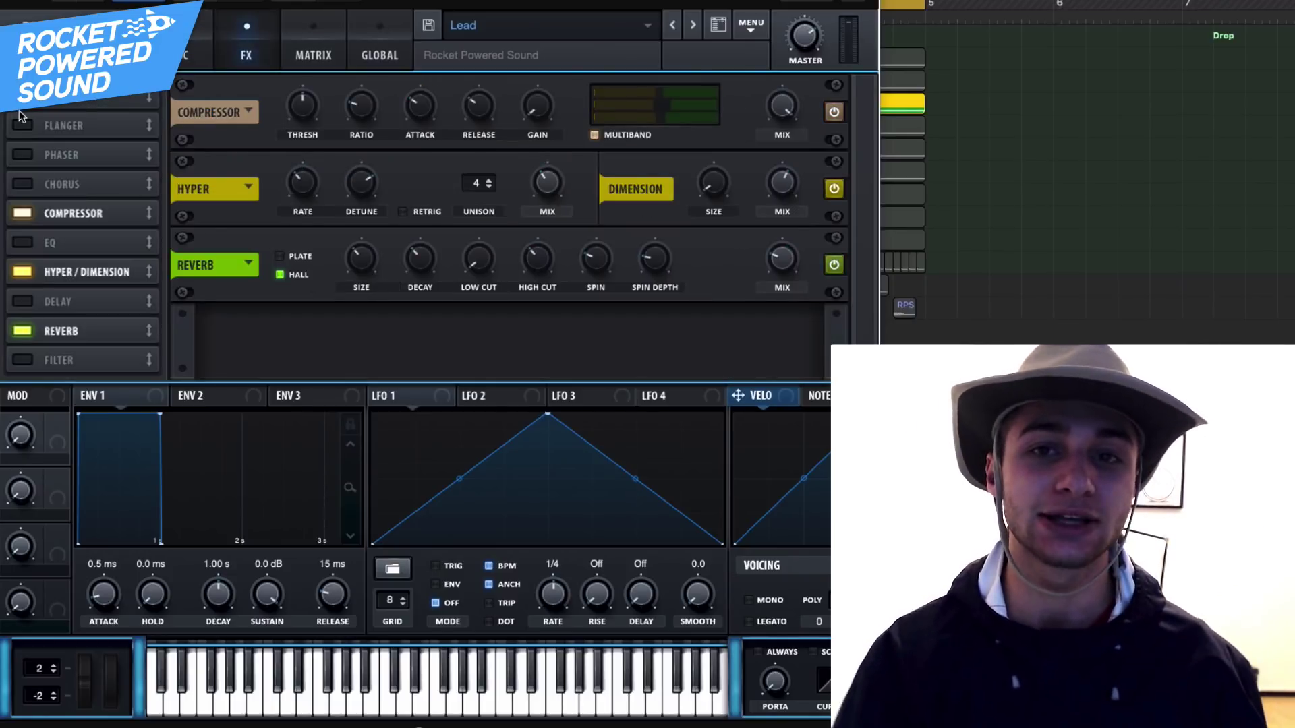
{"action": "left_click", "coordinate": [20, 97]}
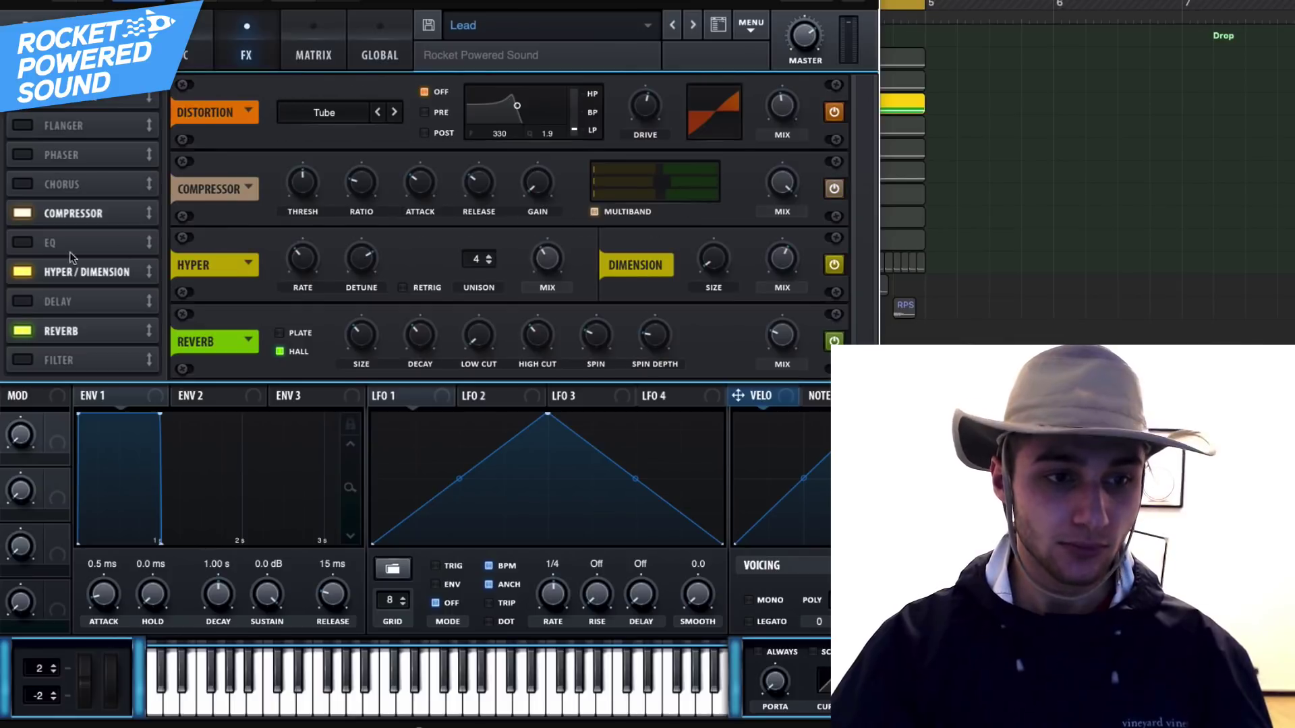
Switch off the LEAD patch's Hyper/Dimension, Distortion, Compressor and Reverb effects.
{"action": "left_click", "coordinate": [18, 271]}
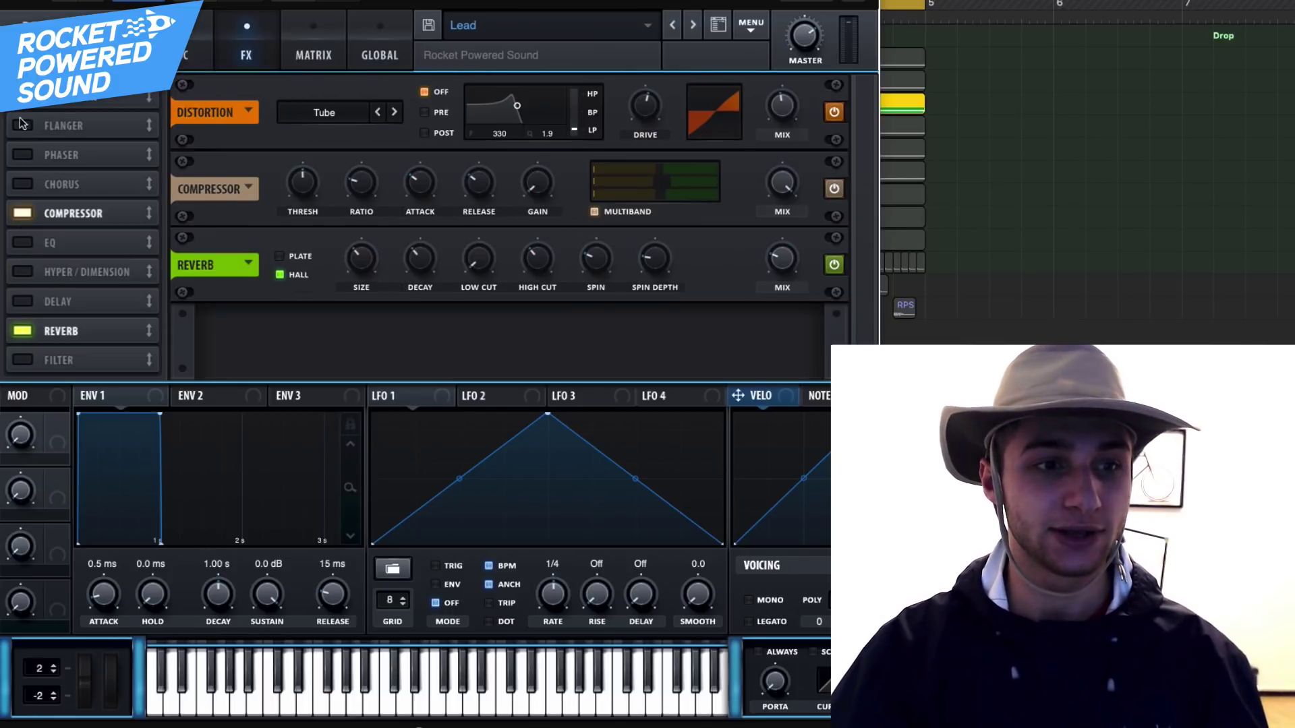
{"action": "left_click", "coordinate": [20, 103]}
{"action": "left_click", "coordinate": [33, 208]}
{"action": "left_click", "coordinate": [21, 331]}
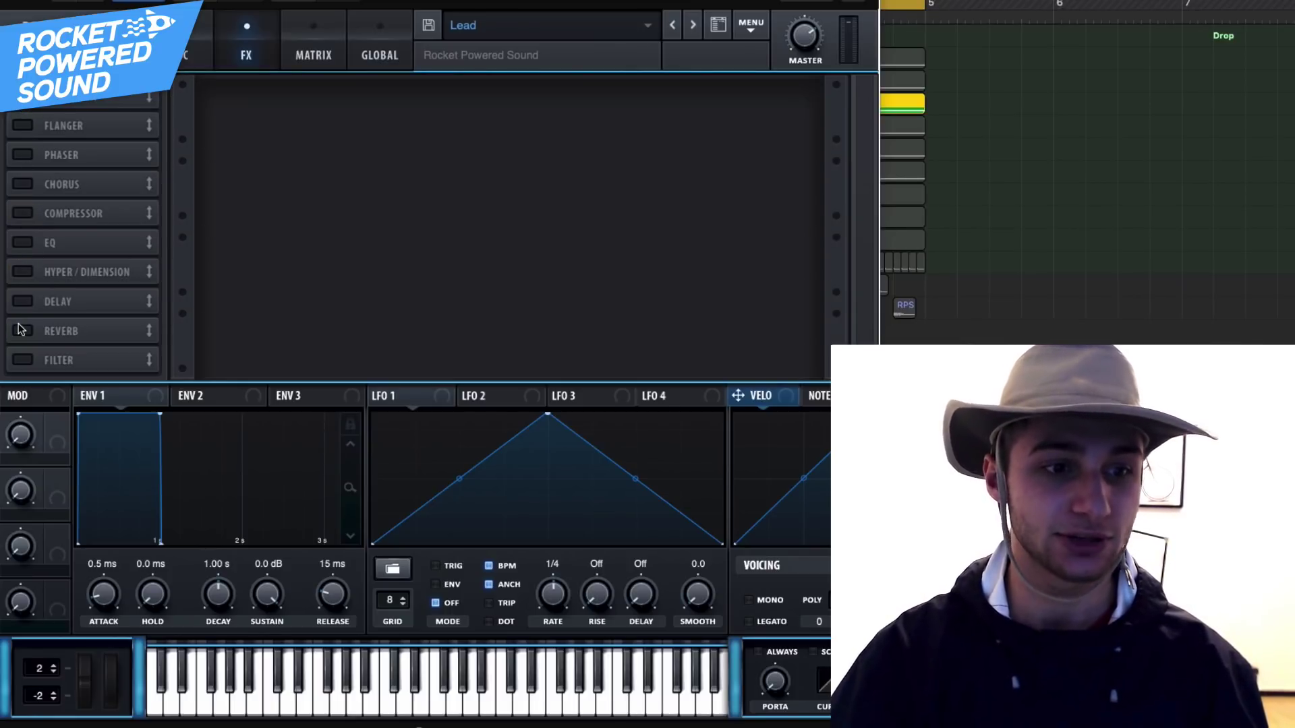
Switch the LEAD patch's Reverb, Compressor, Hyper/Dimension and Distortion effects back on, leaving the EQ off.
{"action": "left_click", "coordinate": [22, 331]}
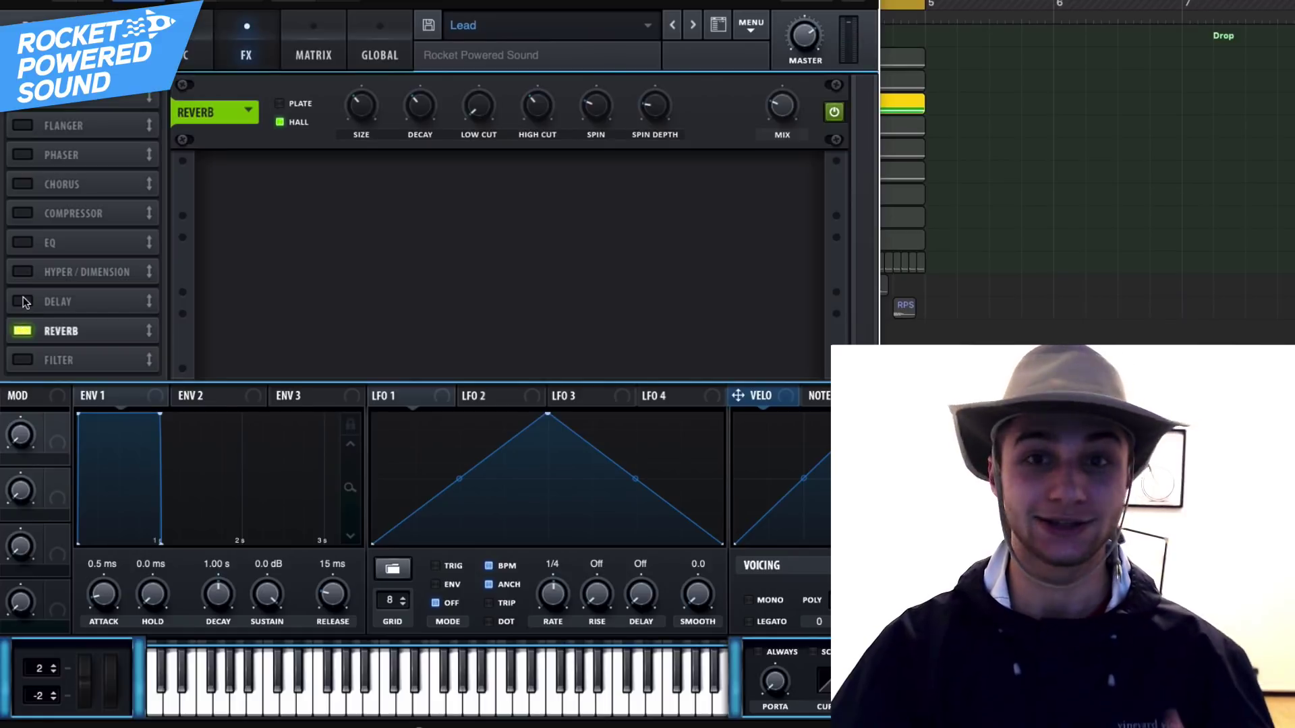
{"action": "left_click", "coordinate": [25, 243]}
{"action": "left_click", "coordinate": [24, 242]}
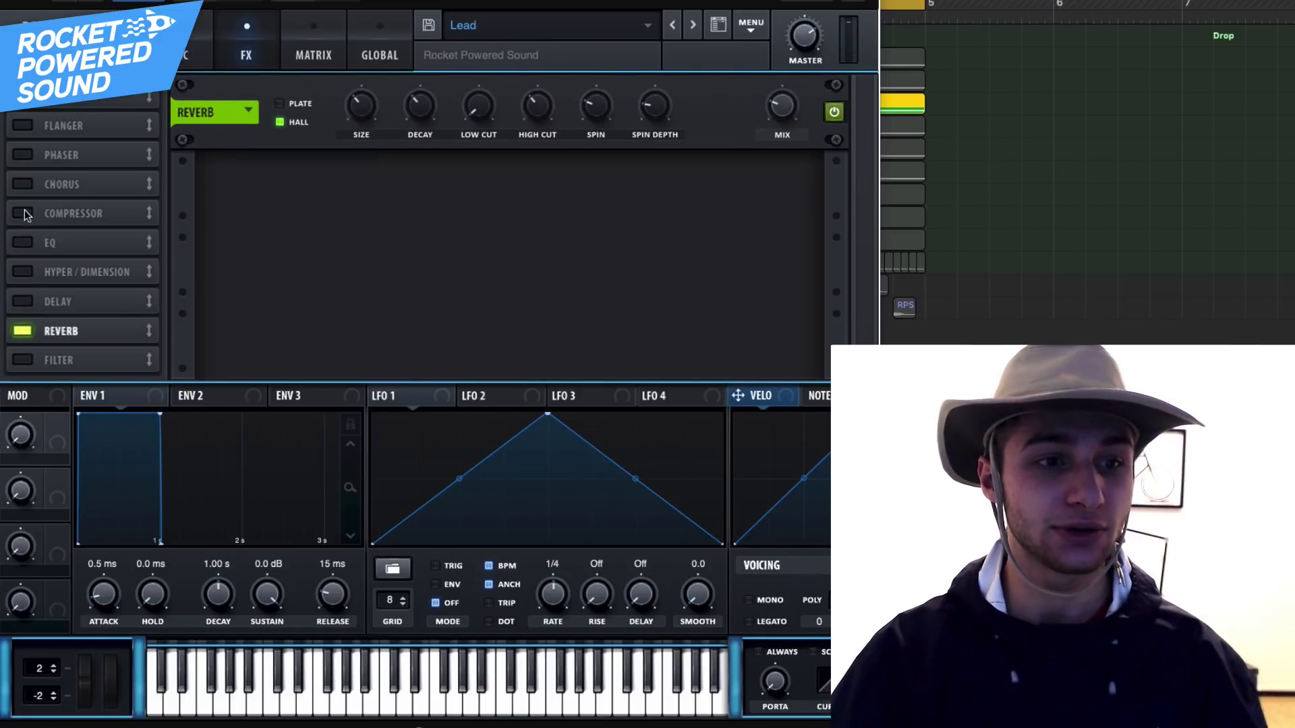
{"action": "left_click", "coordinate": [22, 214]}
{"action": "left_click", "coordinate": [22, 272]}
{"action": "left_click", "coordinate": [22, 96]}
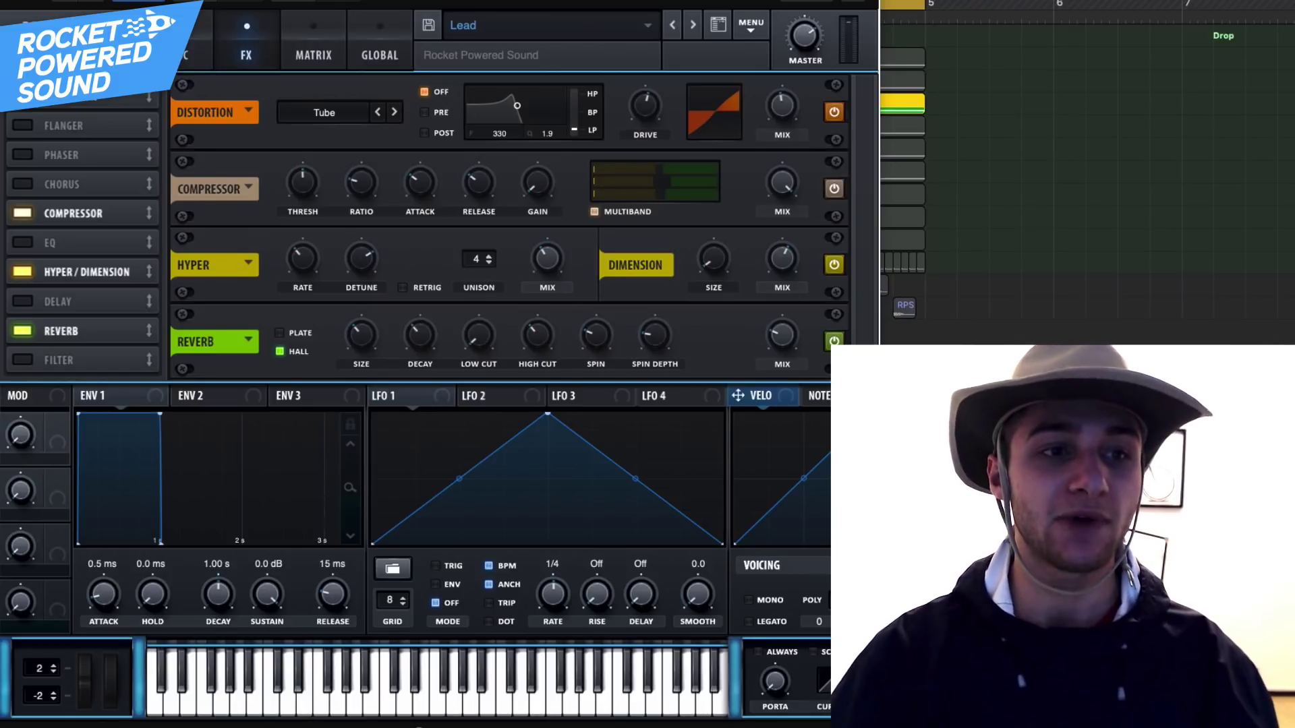
Return to the arrangement, move the solo from the LEAD track to the SUB track, and play it.
{"action": "key", "text": "super+w"}
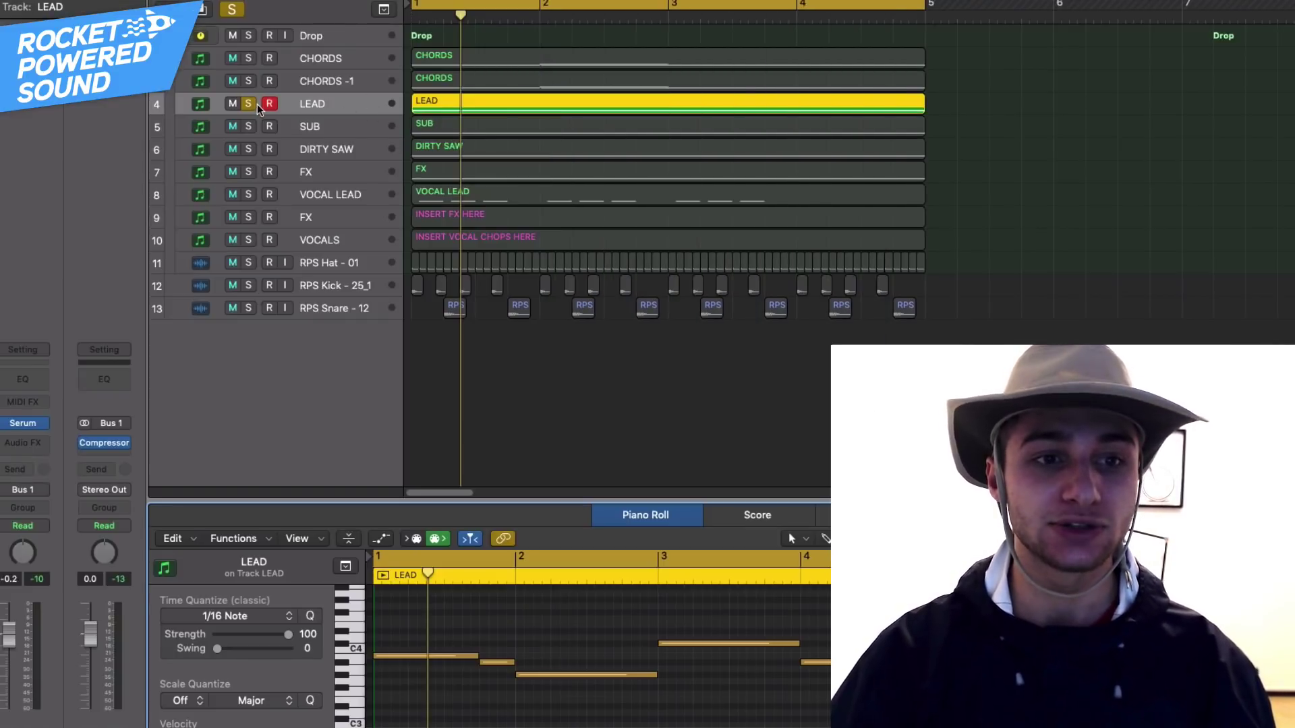
{"action": "left_click", "coordinate": [254, 104]}
{"action": "left_click", "coordinate": [275, 126]}
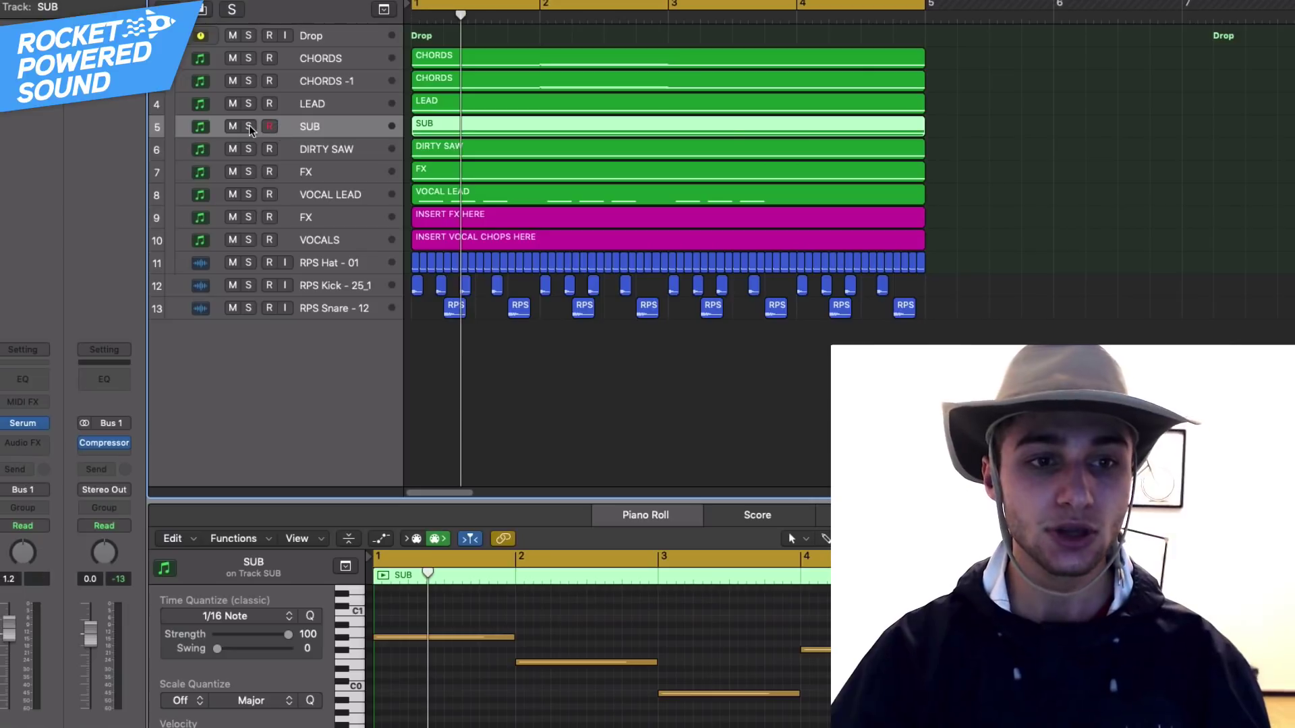
{"action": "left_click", "coordinate": [249, 126]}
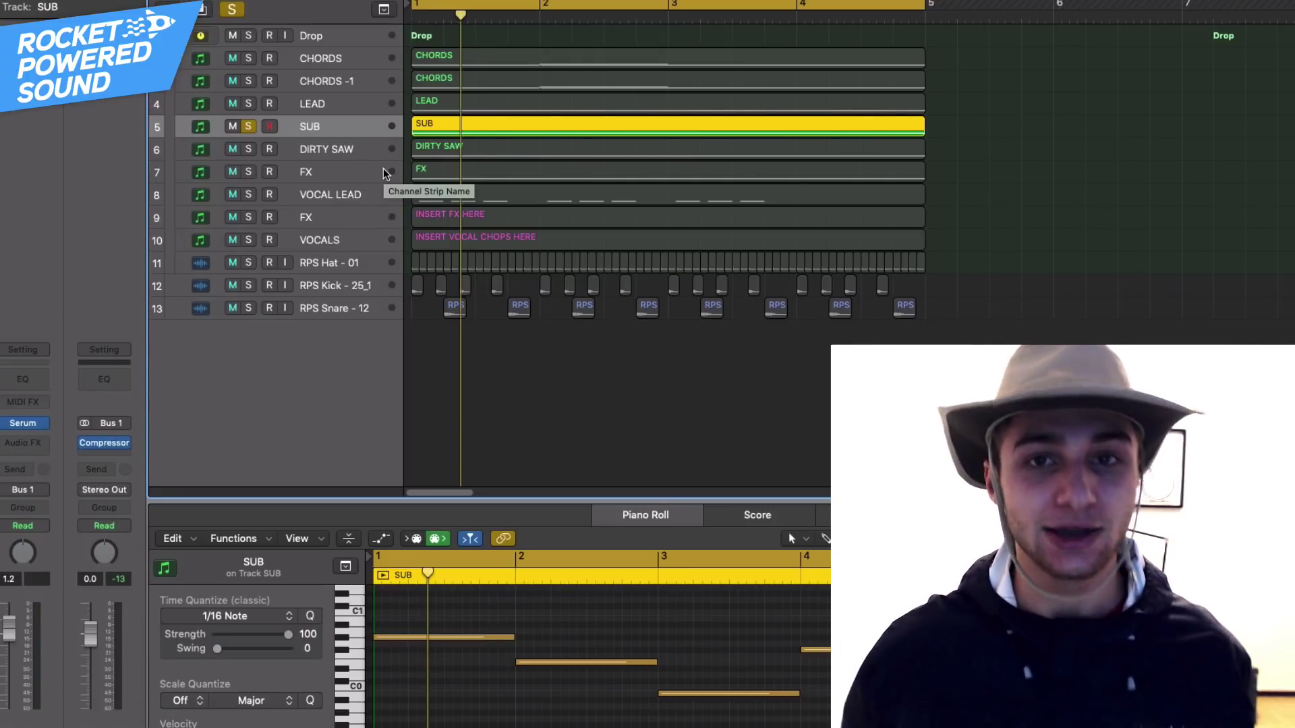
{"action": "key", "text": "space"}
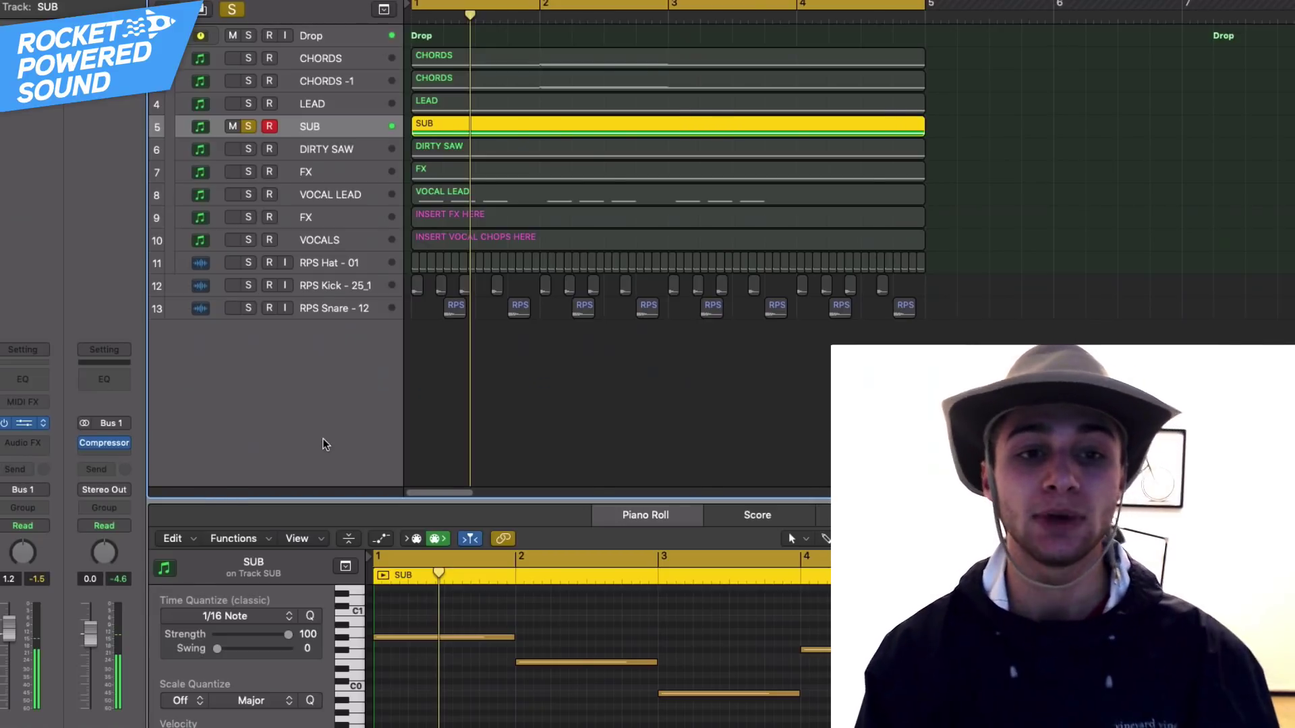
Show the SUB track's Serum beside the track list and browse the CHORDS, LEAD and DIRTY SAW tracks, ending on SUB.
{"action": "key", "text": "v"}
{"action": "left_click_drag", "start_coordinate": [305, 85], "coordinate": [834, 74]}
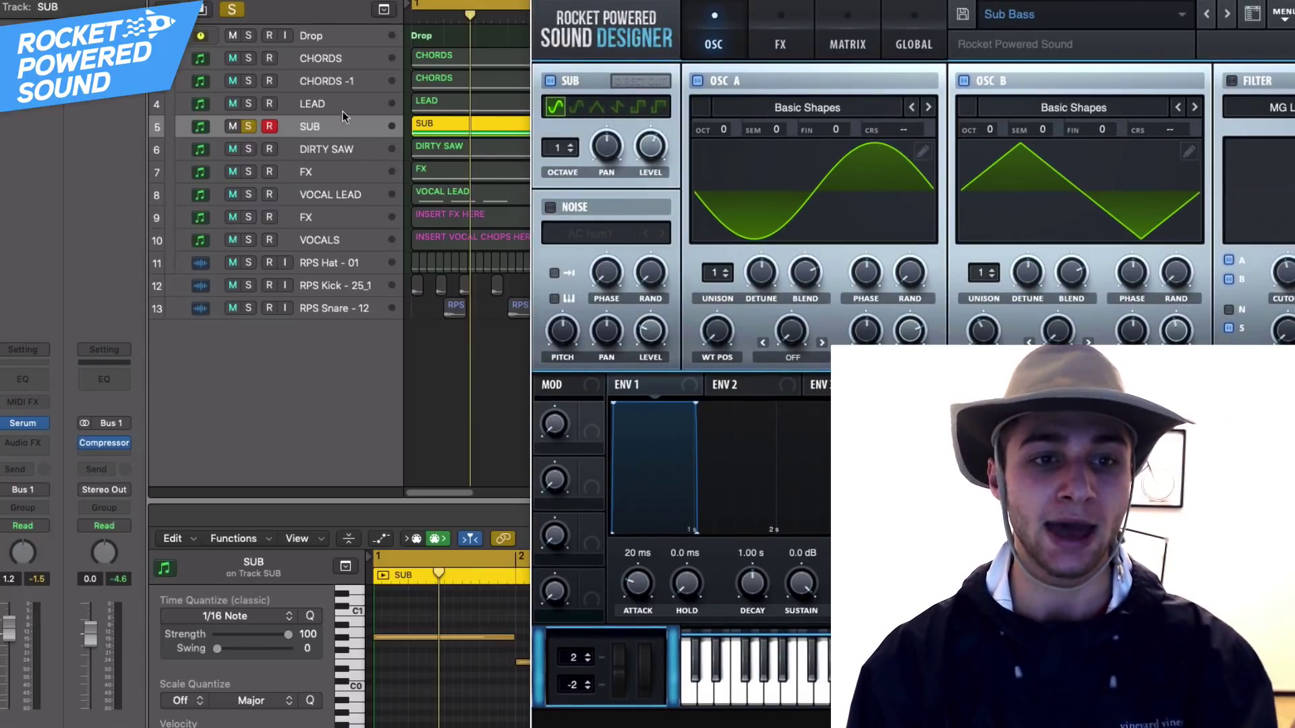
{"action": "left_click", "coordinate": [339, 73]}
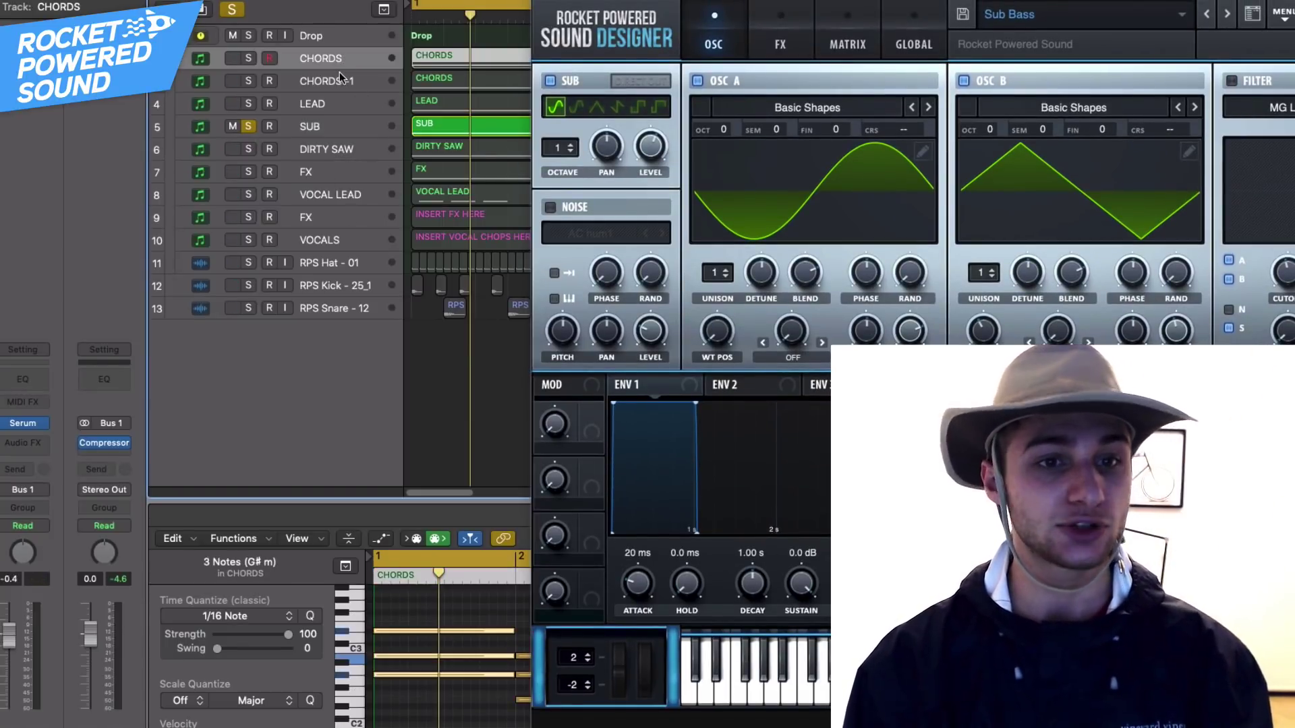
{"action": "left_click", "coordinate": [339, 98]}
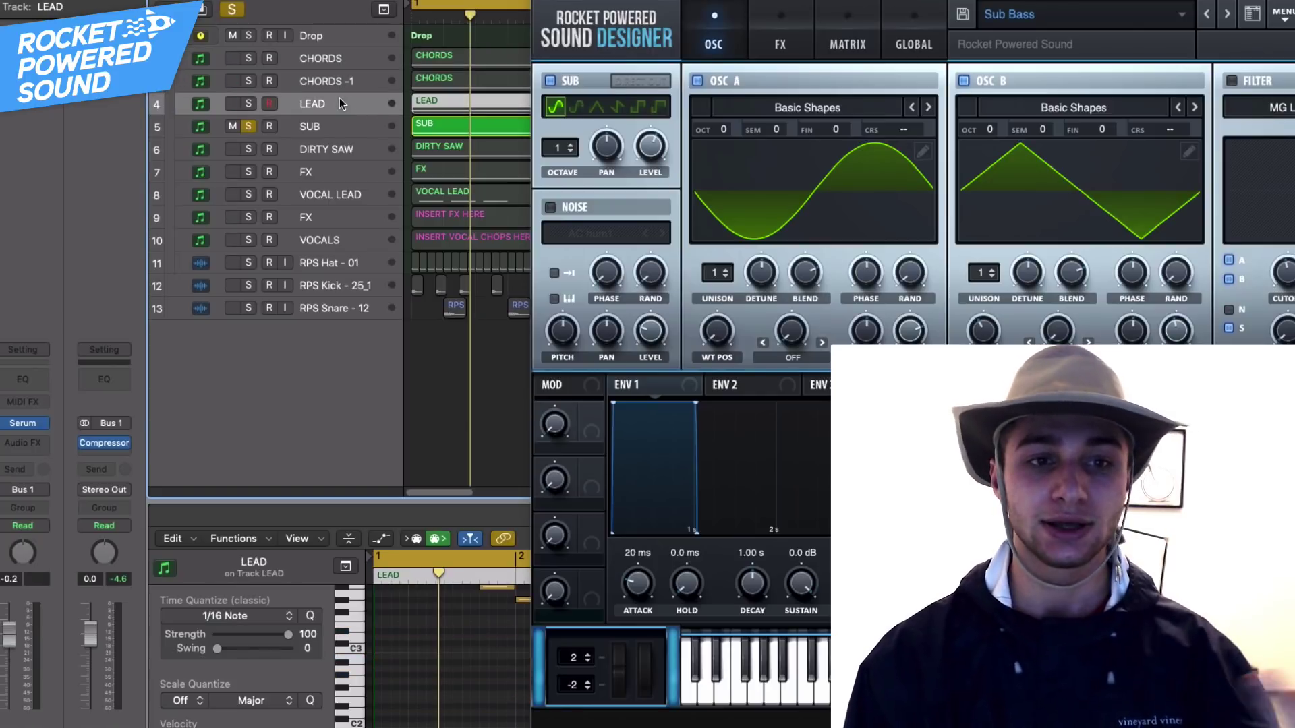
{"action": "left_click", "coordinate": [346, 130]}
{"action": "left_click", "coordinate": [350, 151]}
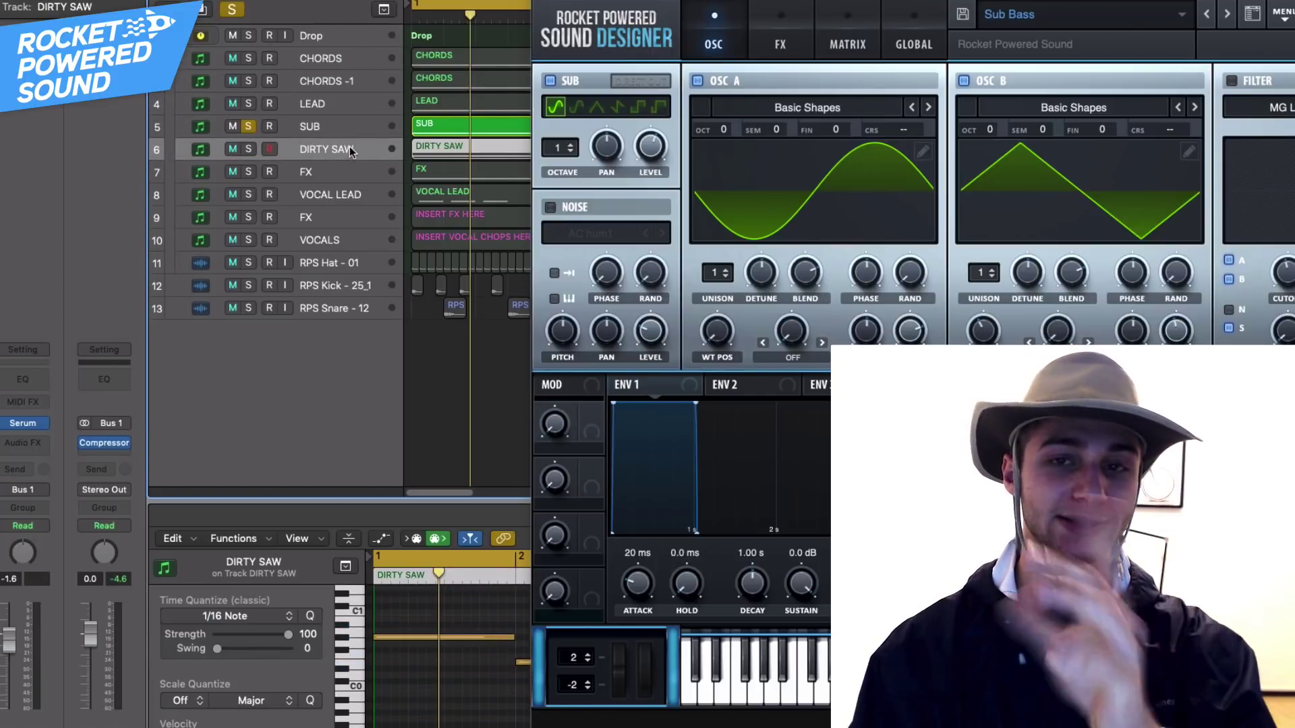
{"action": "left_click", "coordinate": [336, 120]}
Switch off oscillator B and the sub oscillator in the Sub Bass patch, and glance at its effects rack.
{"action": "left_click_drag", "start_coordinate": [978, 3], "coordinate": [600, 8]}
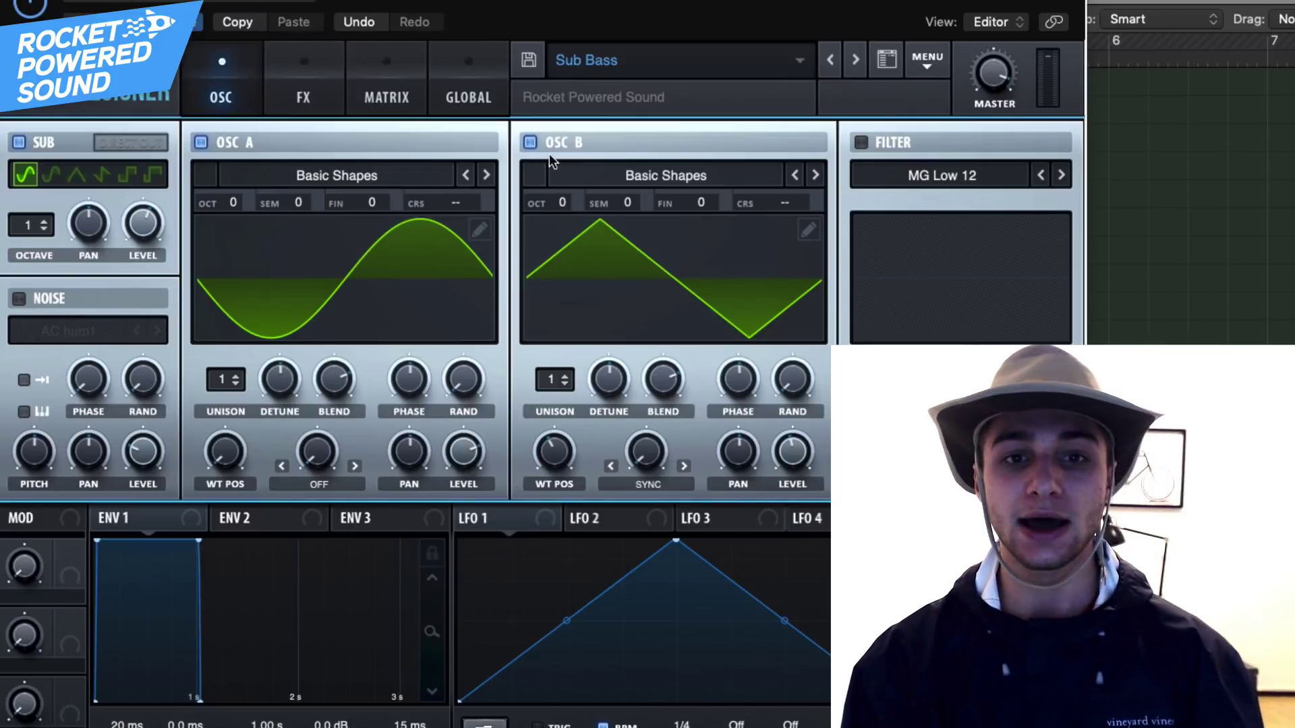
{"action": "left_click", "coordinate": [532, 143]}
{"action": "left_click", "coordinate": [21, 145]}
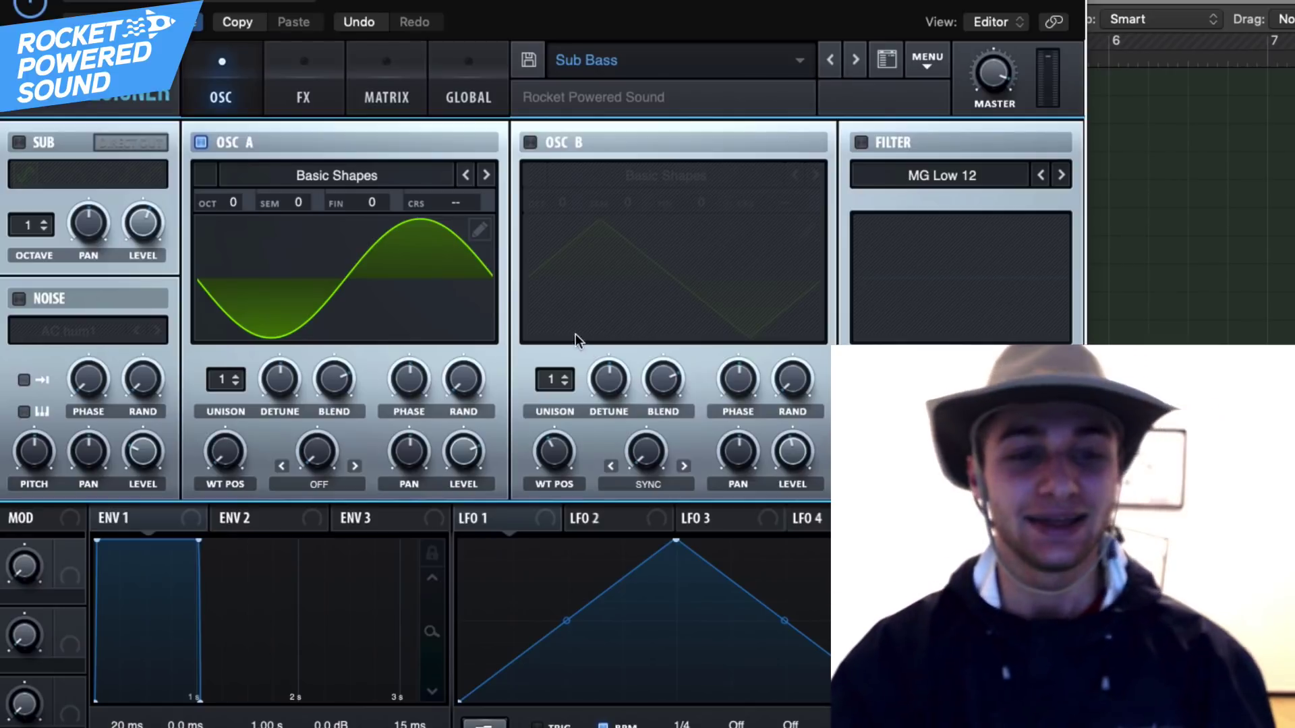
{"action": "left_click", "coordinate": [327, 90]}
{"action": "left_click", "coordinate": [231, 84]}
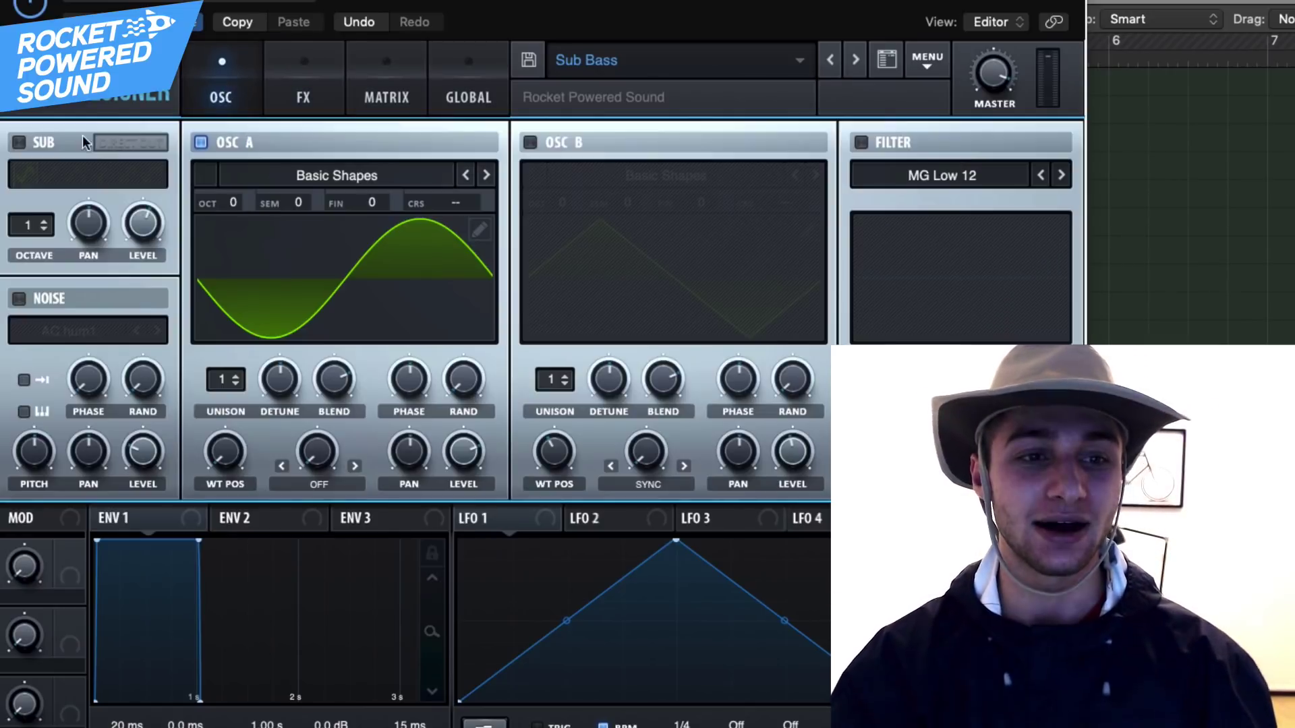
Switch the sub oscillator and oscillator B back on in the Sub Bass patch, glance at its effects rack, and return to the arrangement.
{"action": "left_click", "coordinate": [21, 143]}
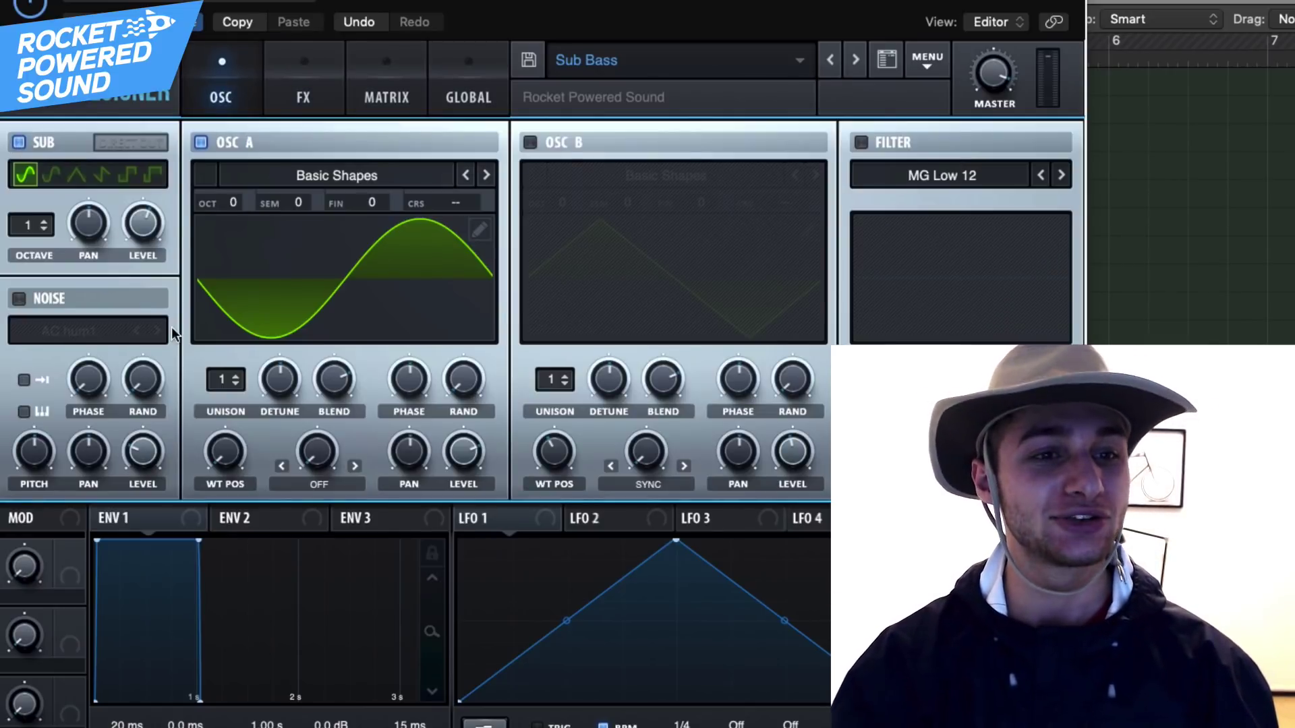
{"action": "left_click", "coordinate": [531, 143]}
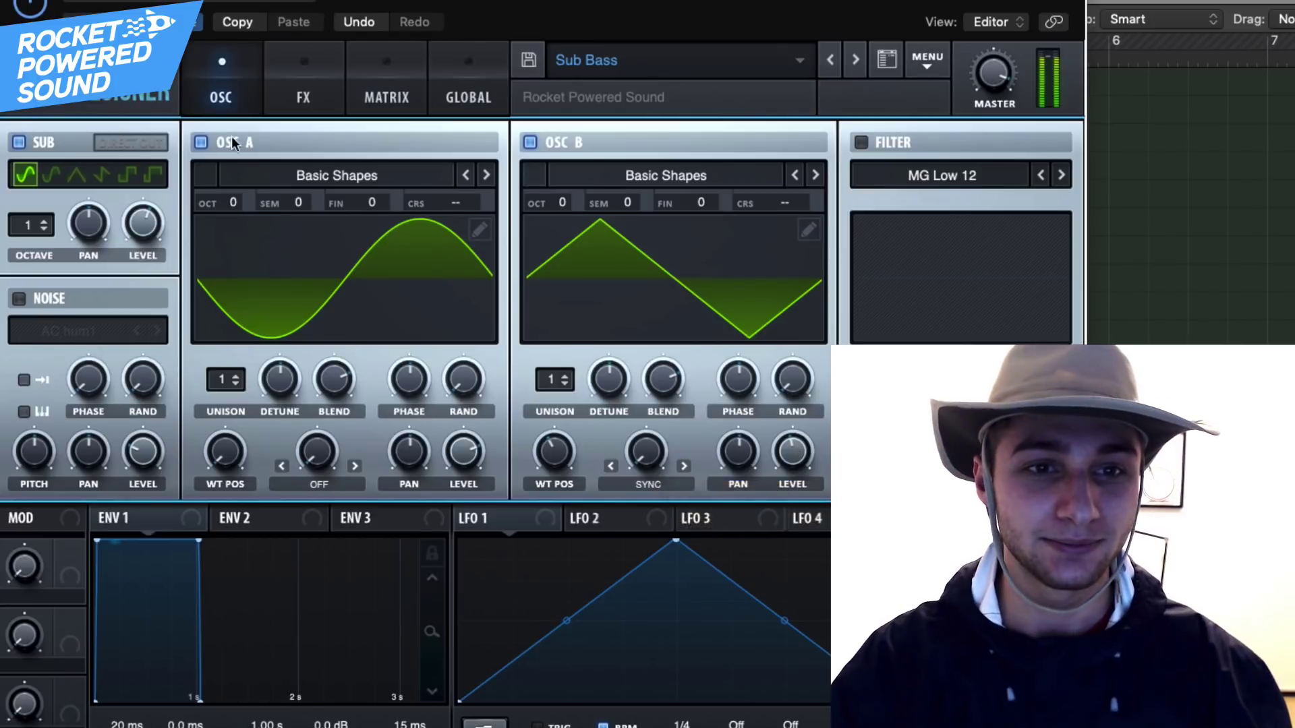
{"action": "left_click", "coordinate": [277, 79]}
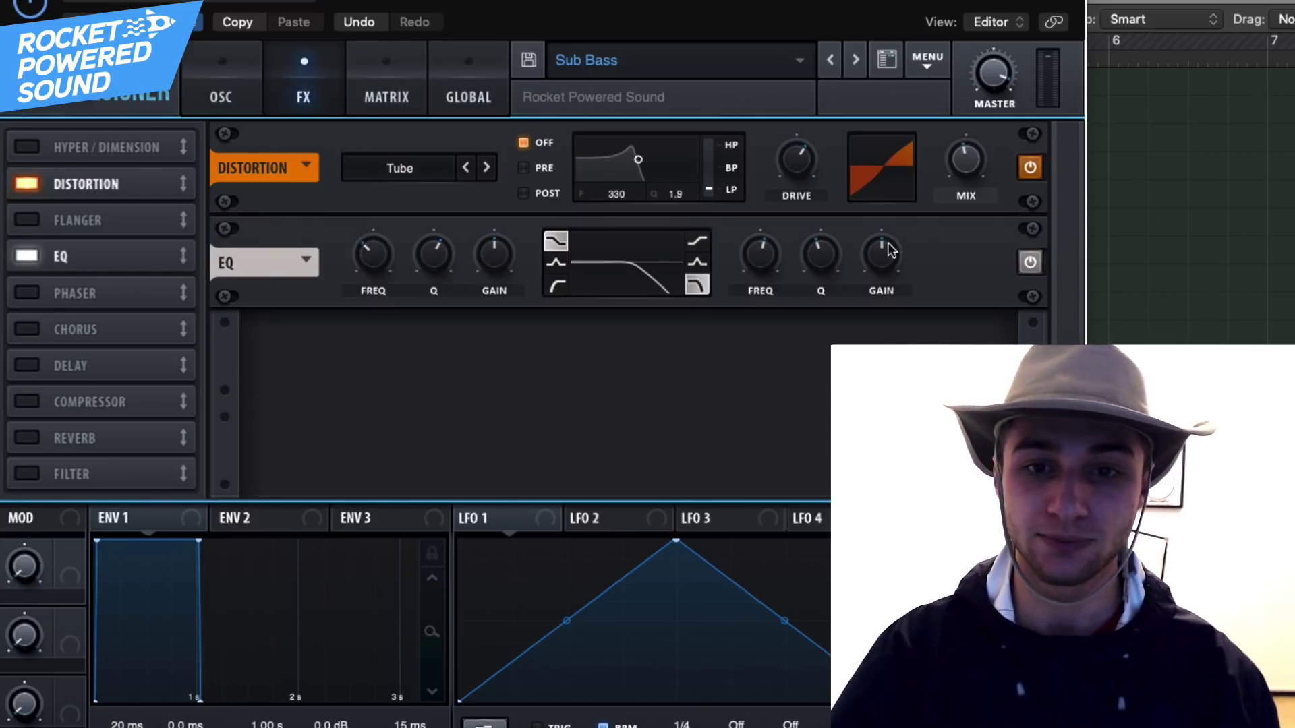
{"action": "left_click", "coordinate": [35, 8]}
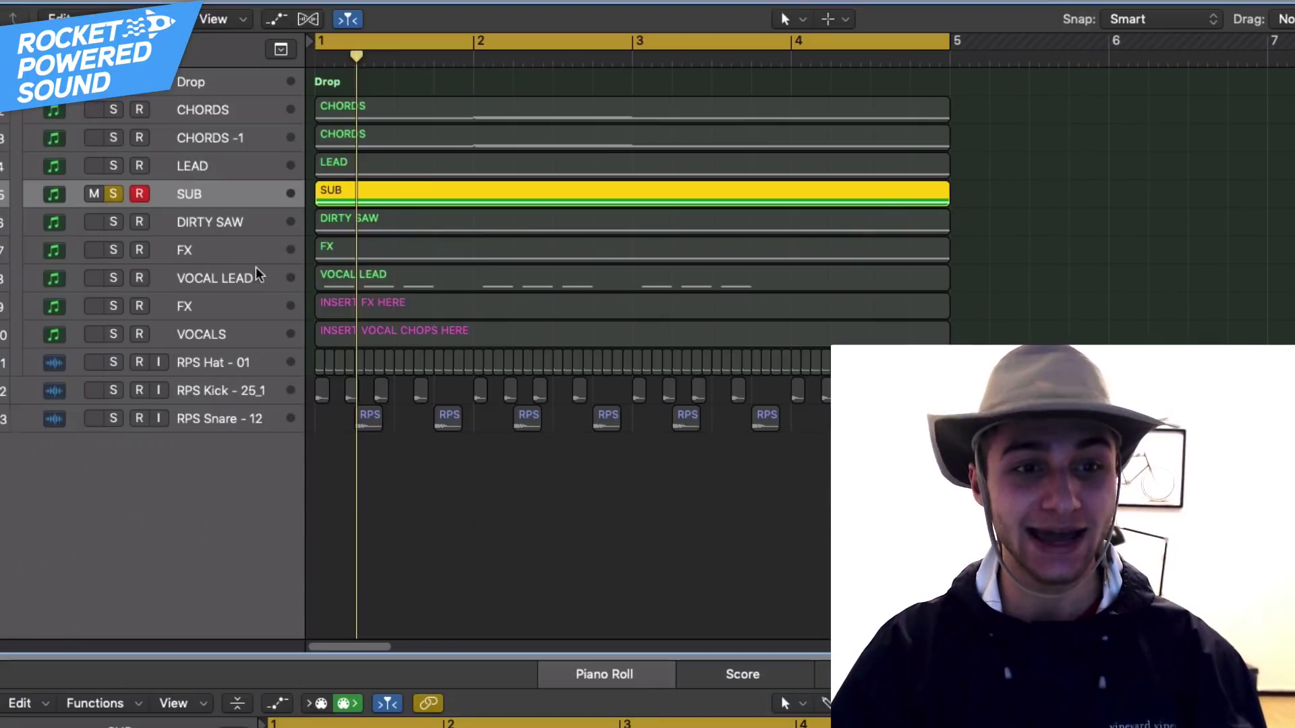
Move the solo from SUB to the DIRTY SAW track, play it alone, and add SUB to the solo.
{"action": "left_click", "coordinate": [115, 194]}
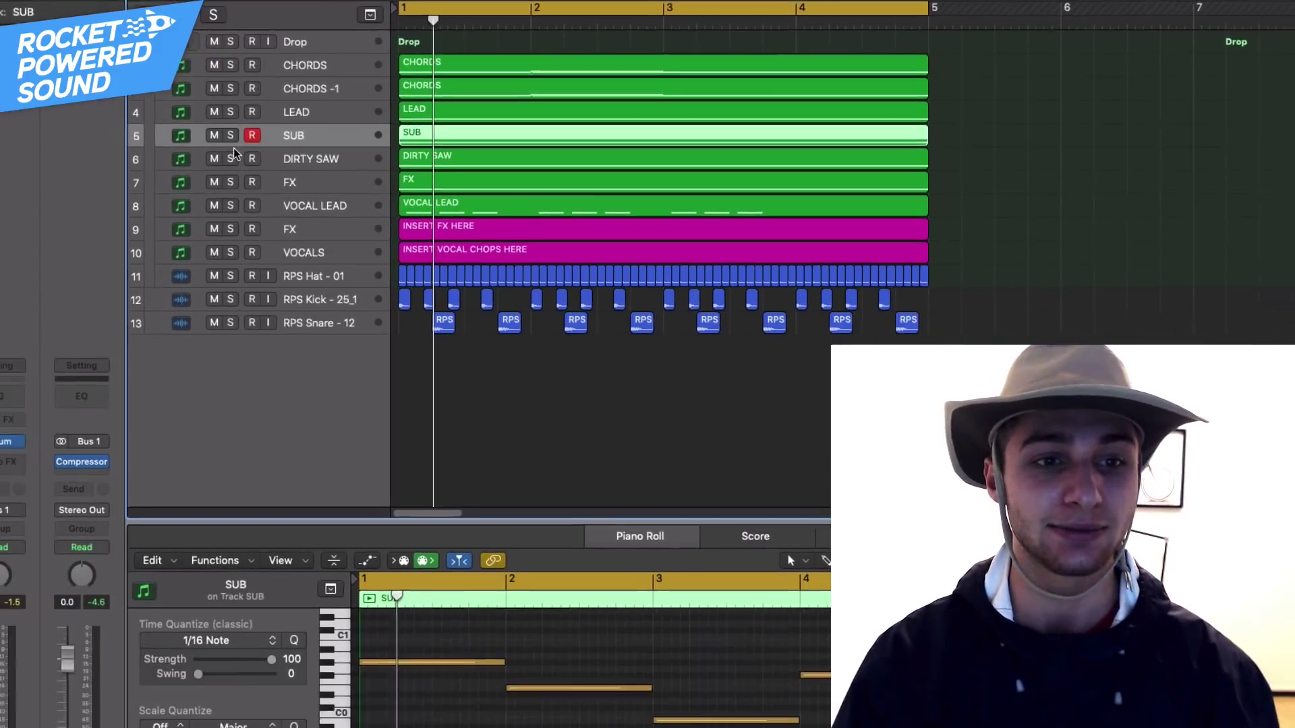
{"action": "left_click", "coordinate": [113, 222]}
{"action": "left_click", "coordinate": [329, 151]}
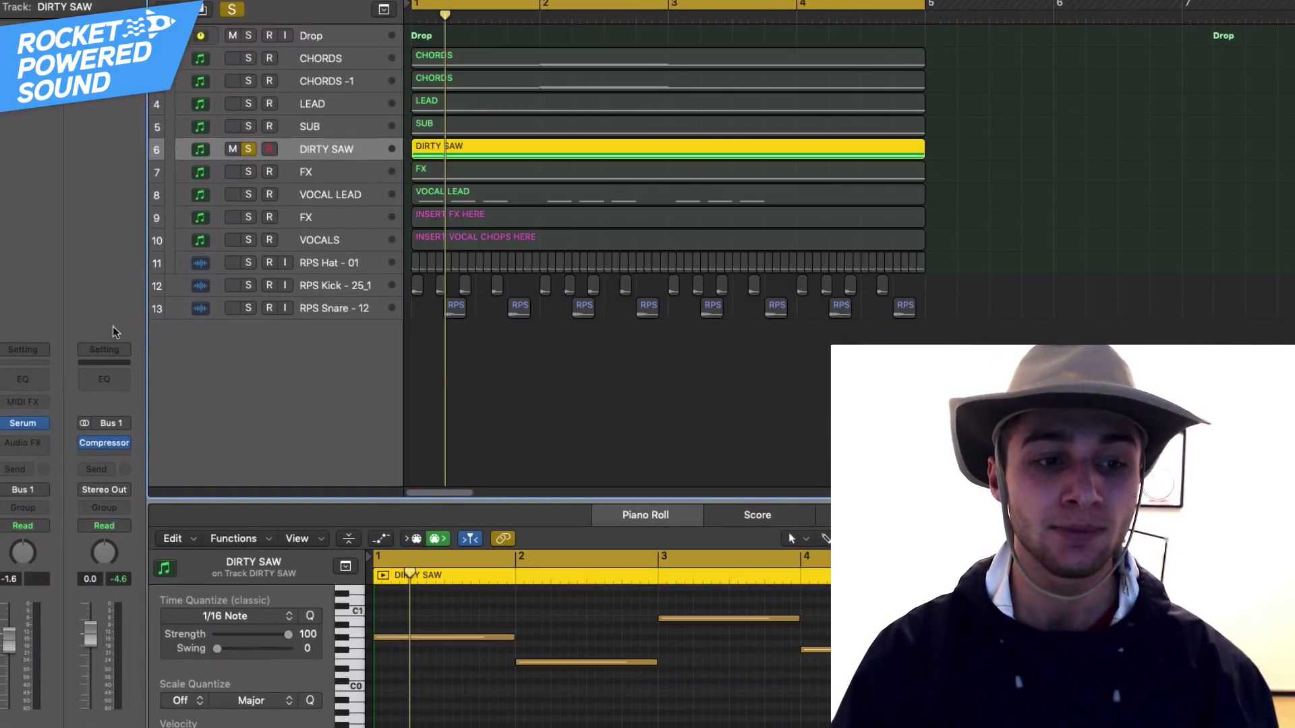
{"action": "key", "text": "s"}
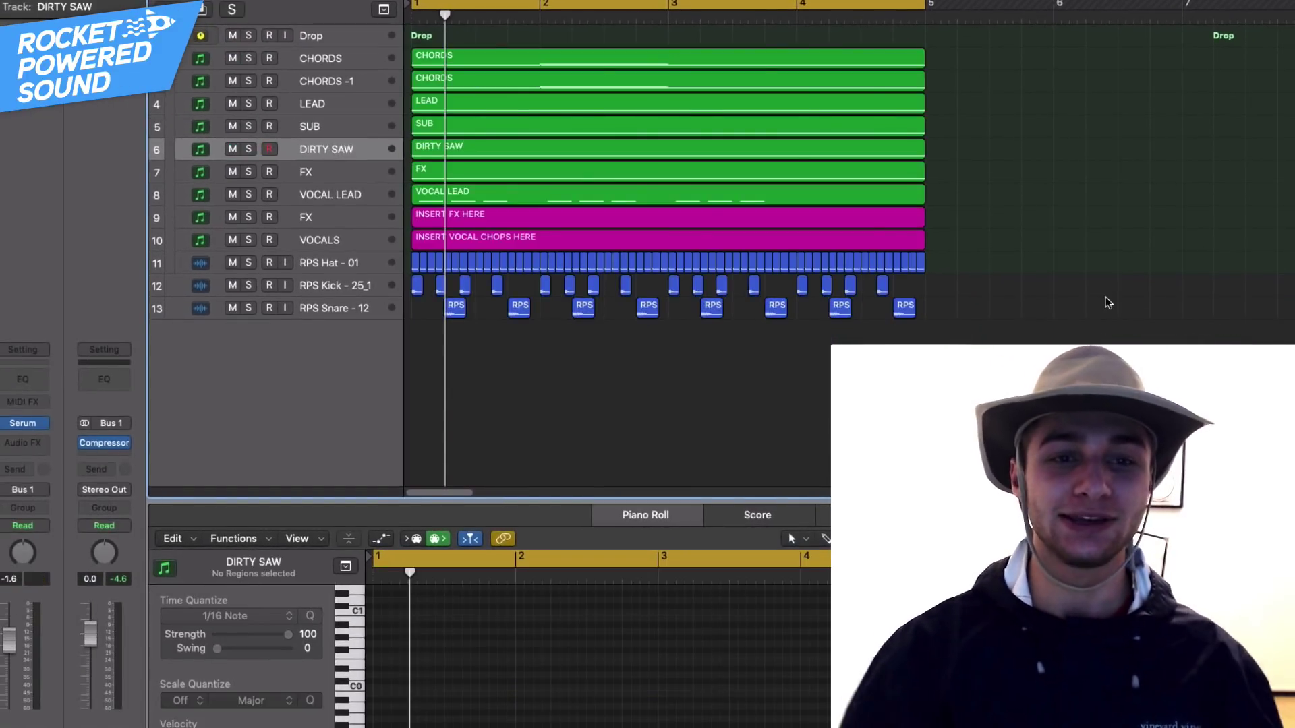
{"action": "left_click", "coordinate": [248, 149]}
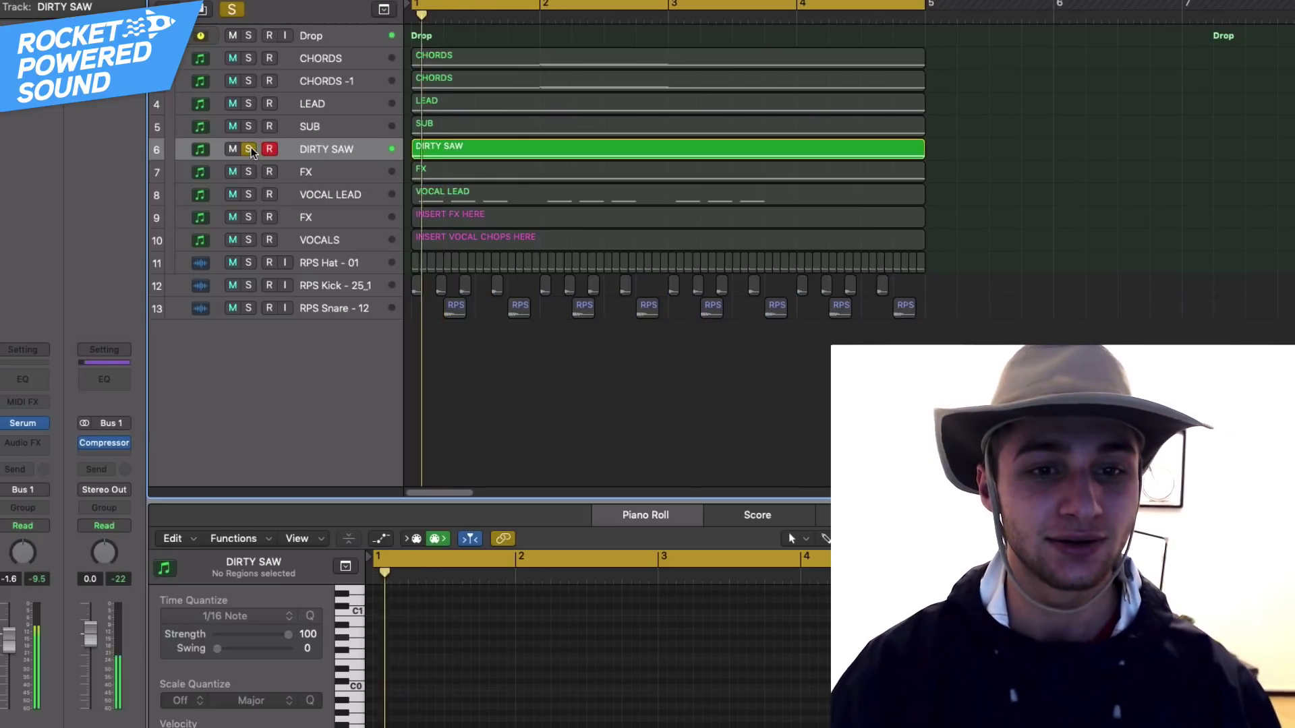
{"action": "left_click", "coordinate": [438, 161]}
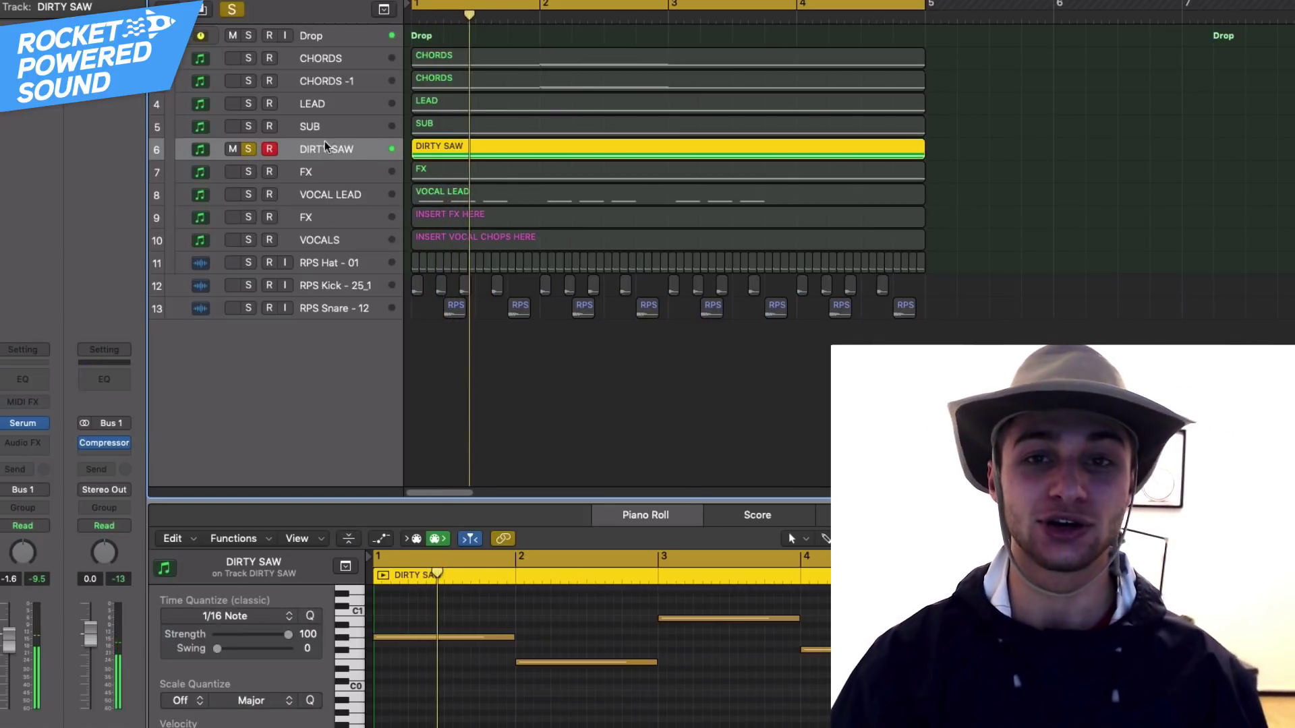
{"action": "left_click", "coordinate": [248, 127]}
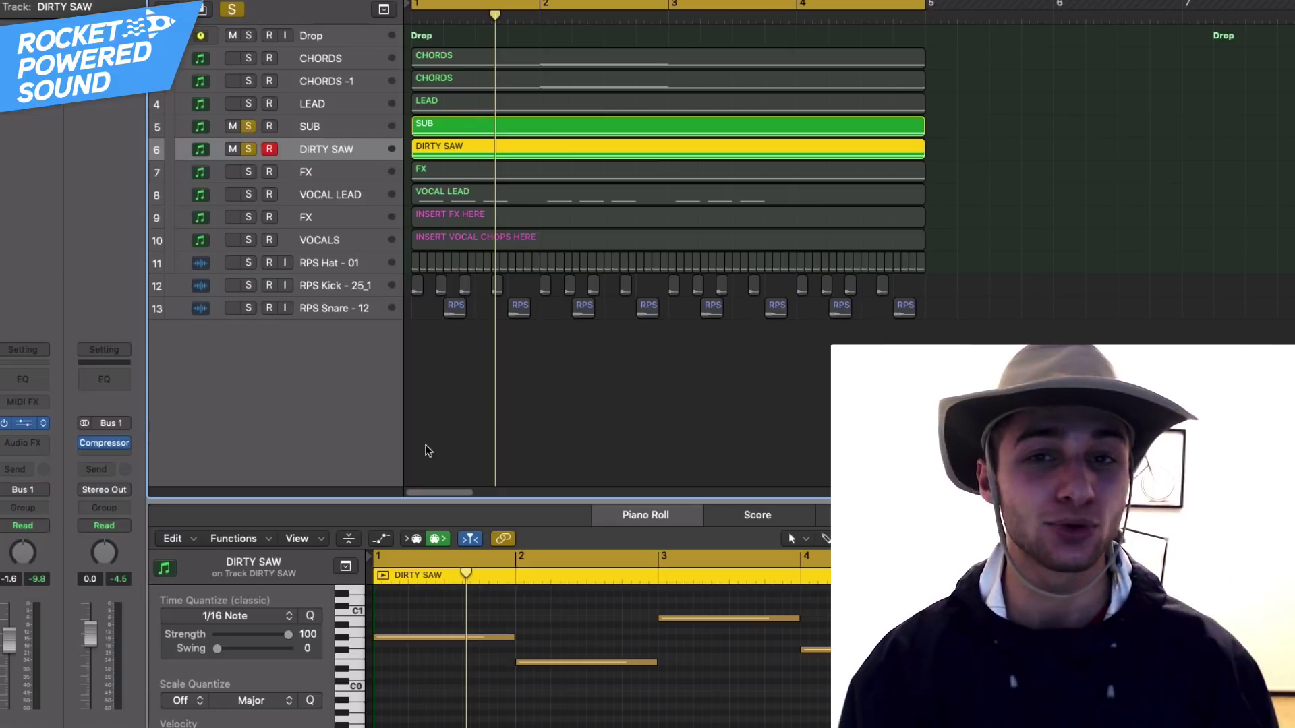
Show the Dirty Saw patch in Serum and inspect oscillator A, the Organics noise source AC hum1 and the noise level.
{"action": "key", "text": "v"}
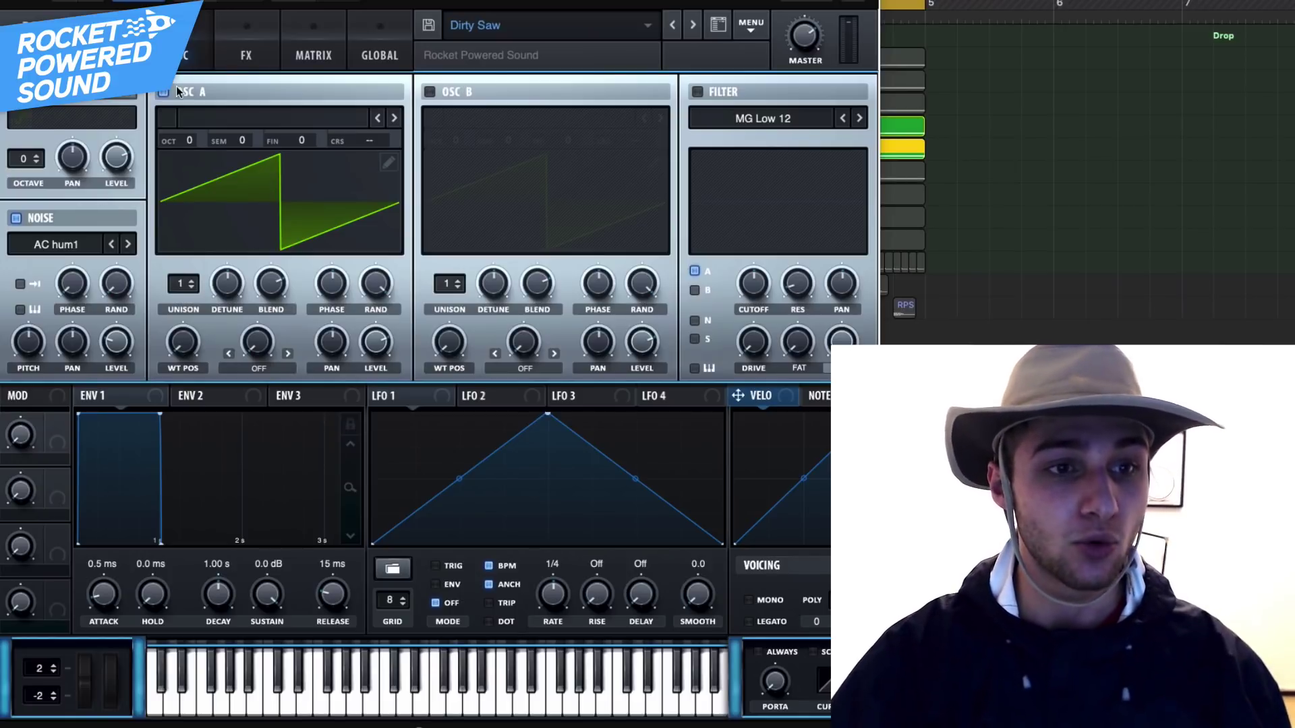
{"action": "left_click", "coordinate": [255, 119]}
{"action": "left_click", "coordinate": [196, 113]}
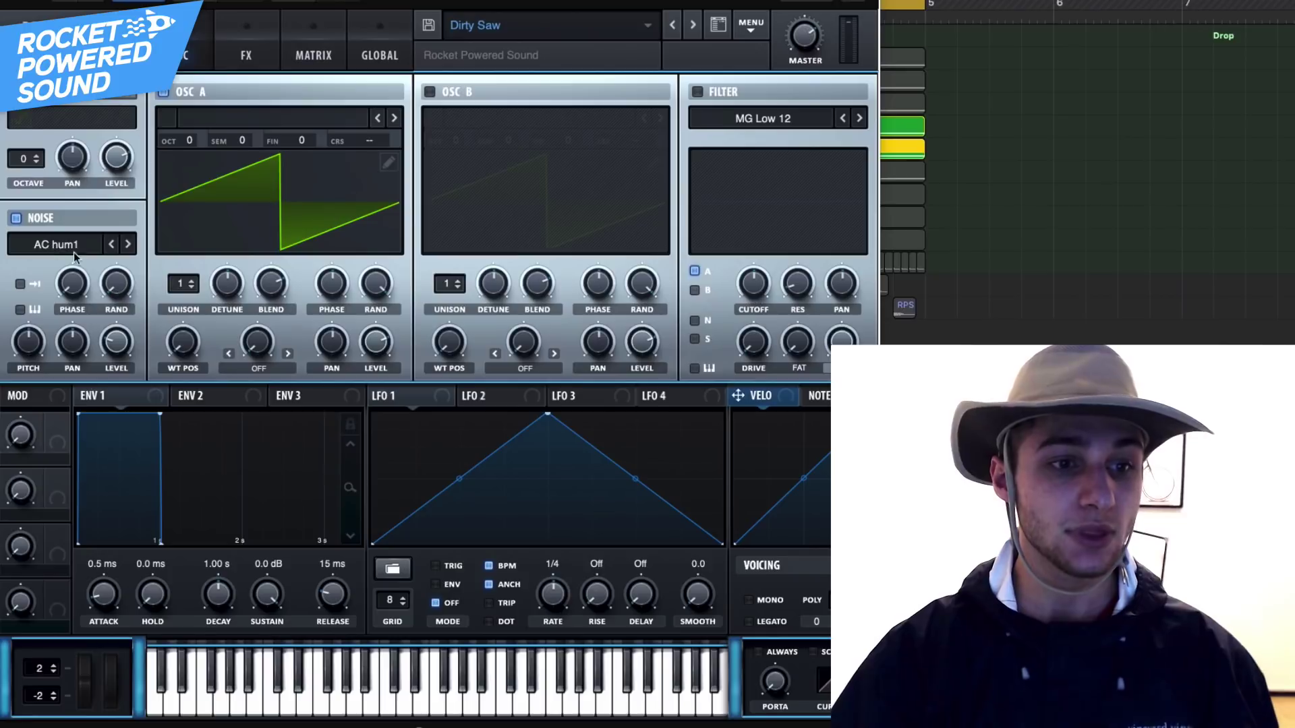
{"action": "left_click", "coordinate": [82, 249]}
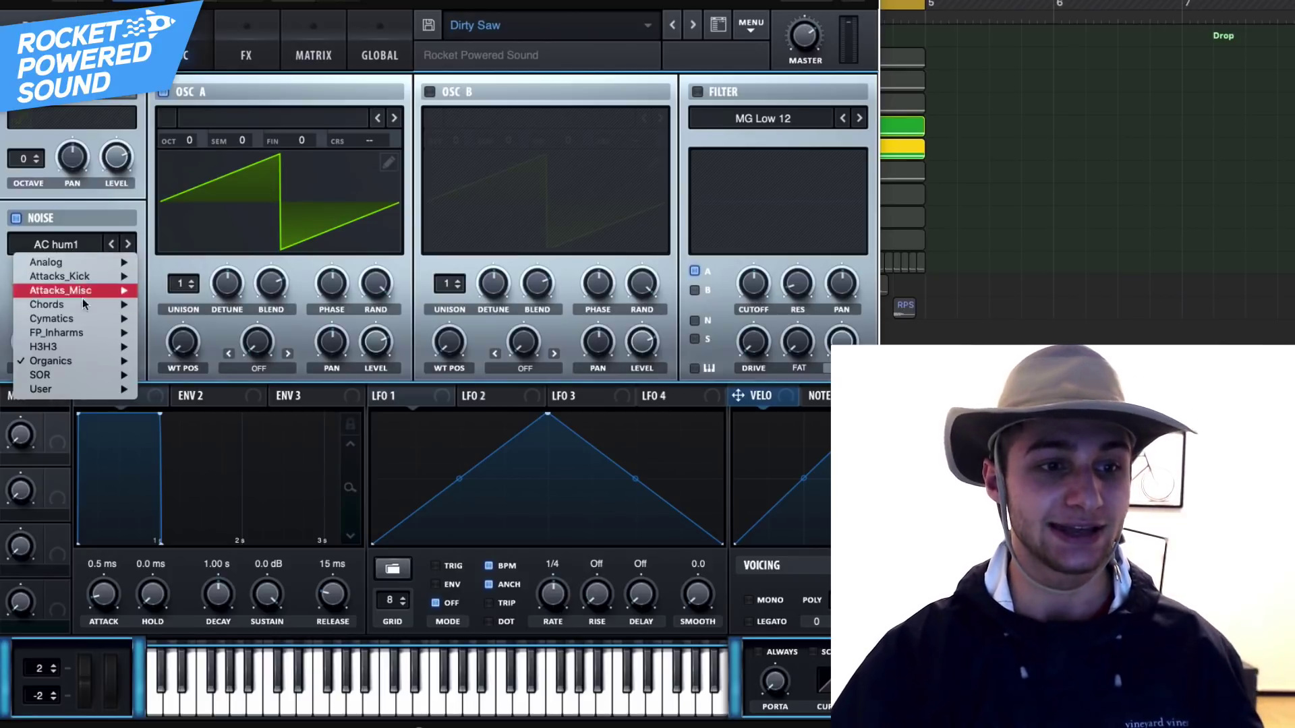
{"action": "mouse_move", "coordinate": [86, 361]}
{"action": "left_click", "coordinate": [174, 364]}
{"action": "mouse_move", "coordinate": [123, 350]}
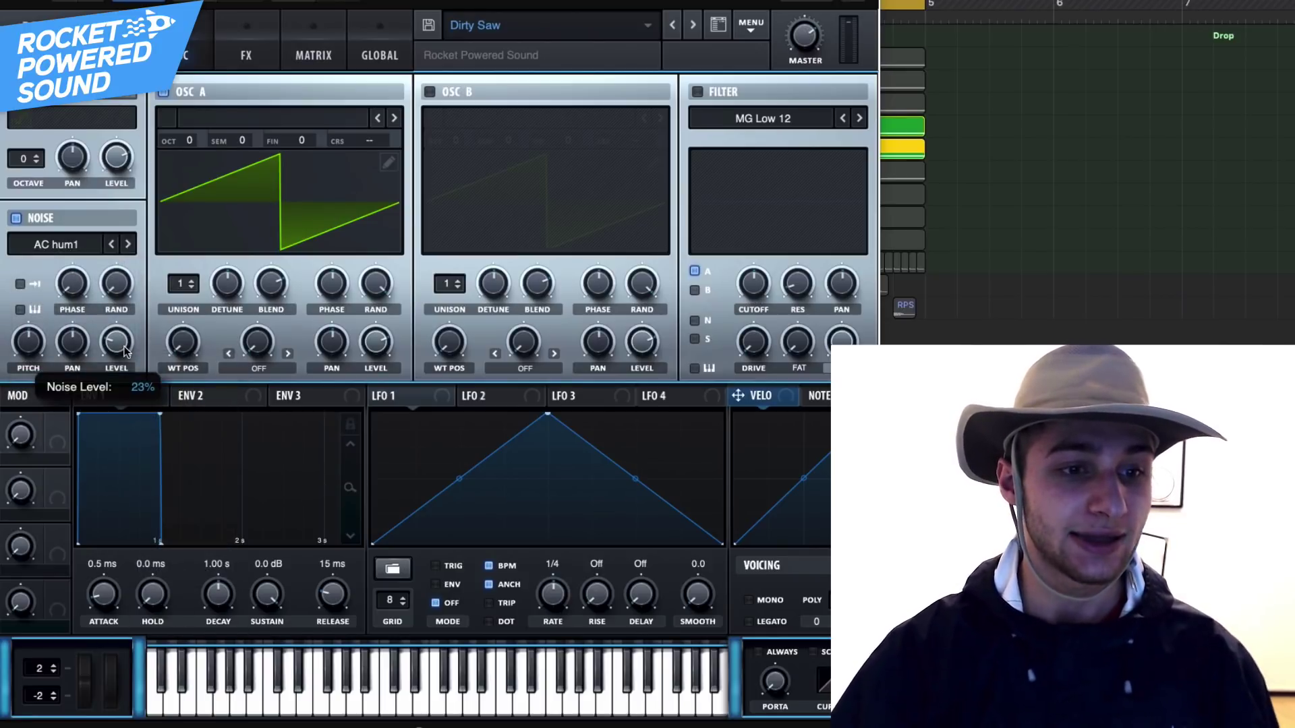
Compare the Dirty Saw patch's effects rack without and with Distortion, and return to the arrangement.
{"action": "left_click", "coordinate": [266, 40]}
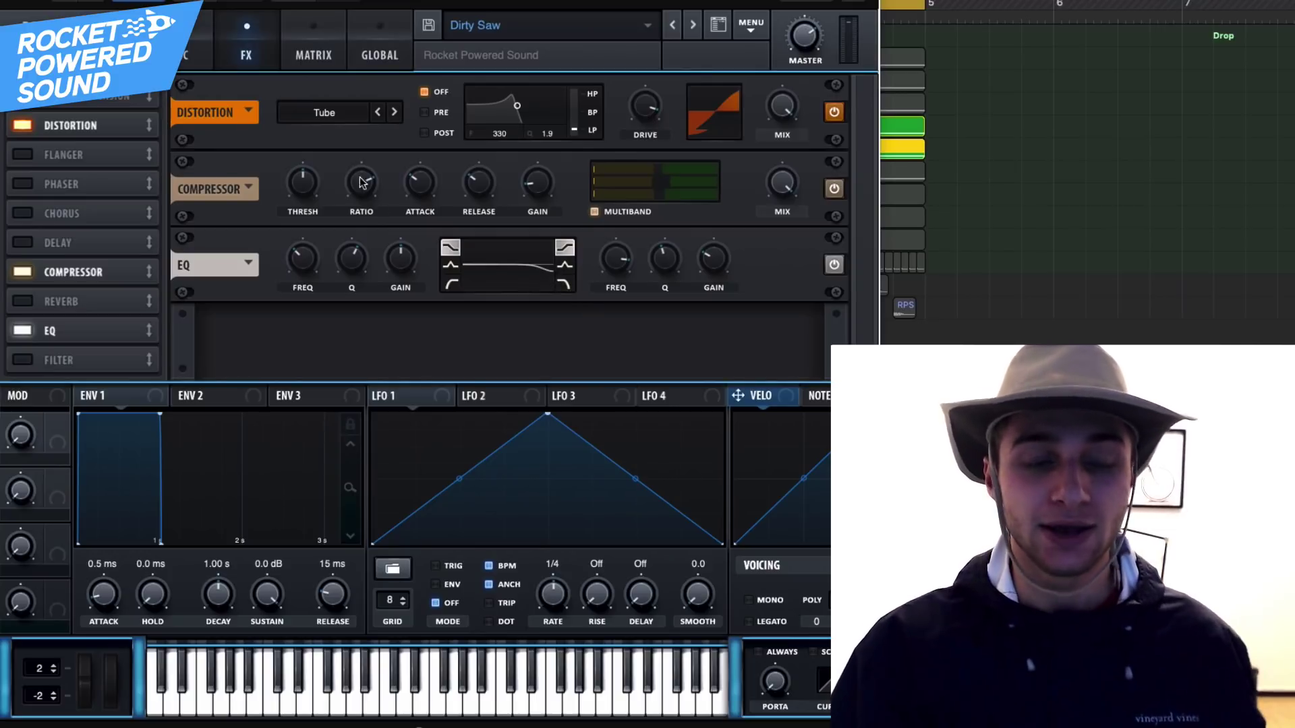
{"action": "left_click", "coordinate": [31, 132]}
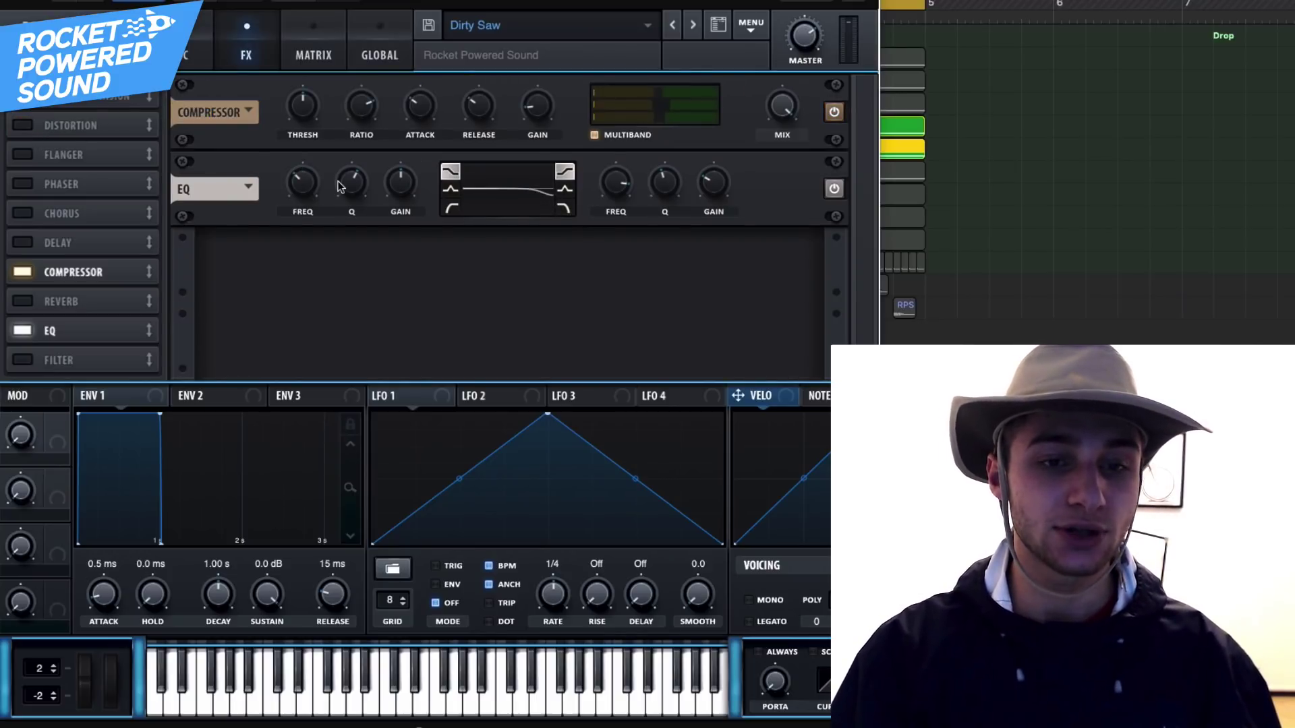
{"action": "left_click", "coordinate": [30, 119]}
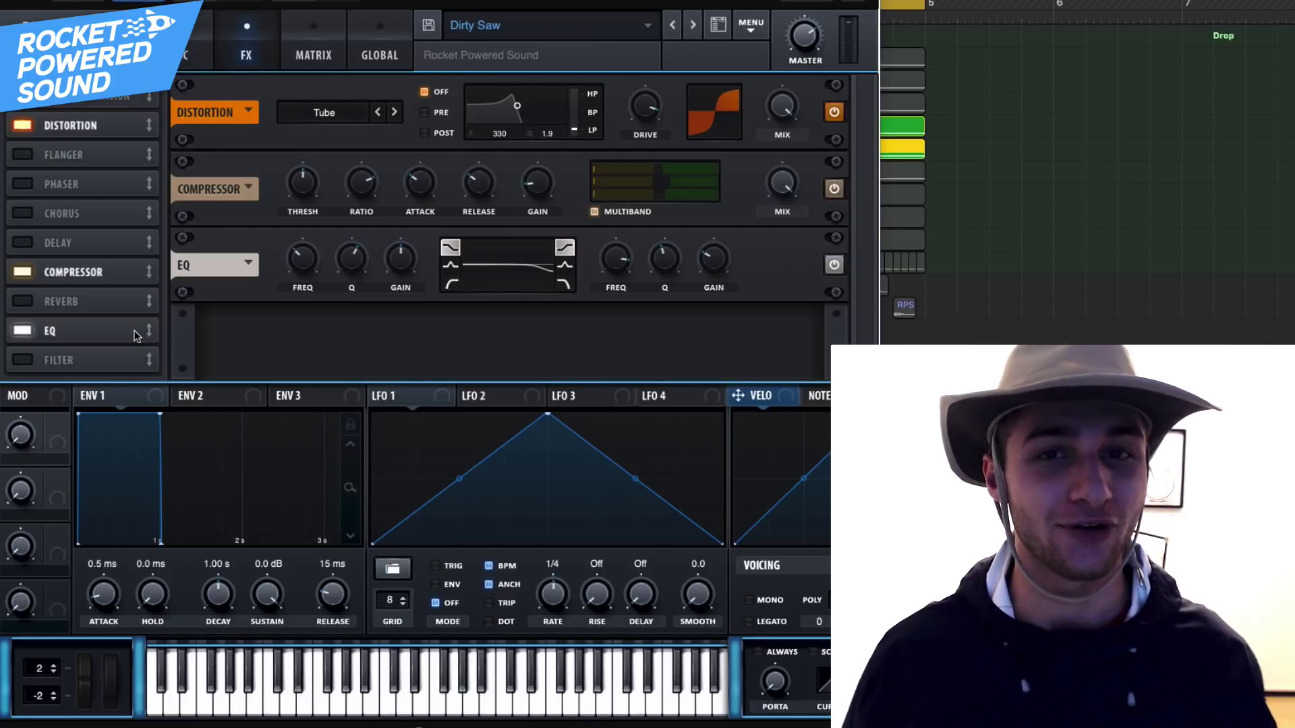
{"action": "key", "text": "super+w"}
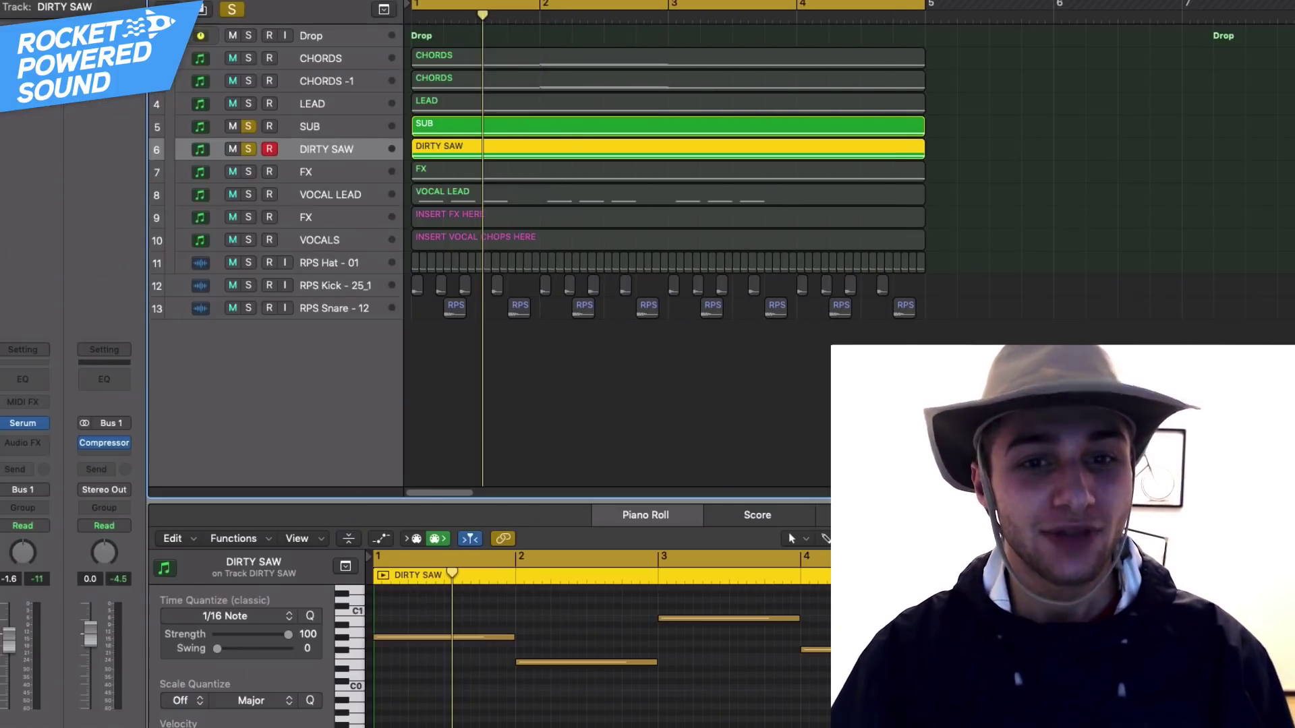
Clear the solo on the SUB and DIRTY SAW tracks, and solo and play FX track 7.
{"action": "left_click", "coordinate": [248, 149]}
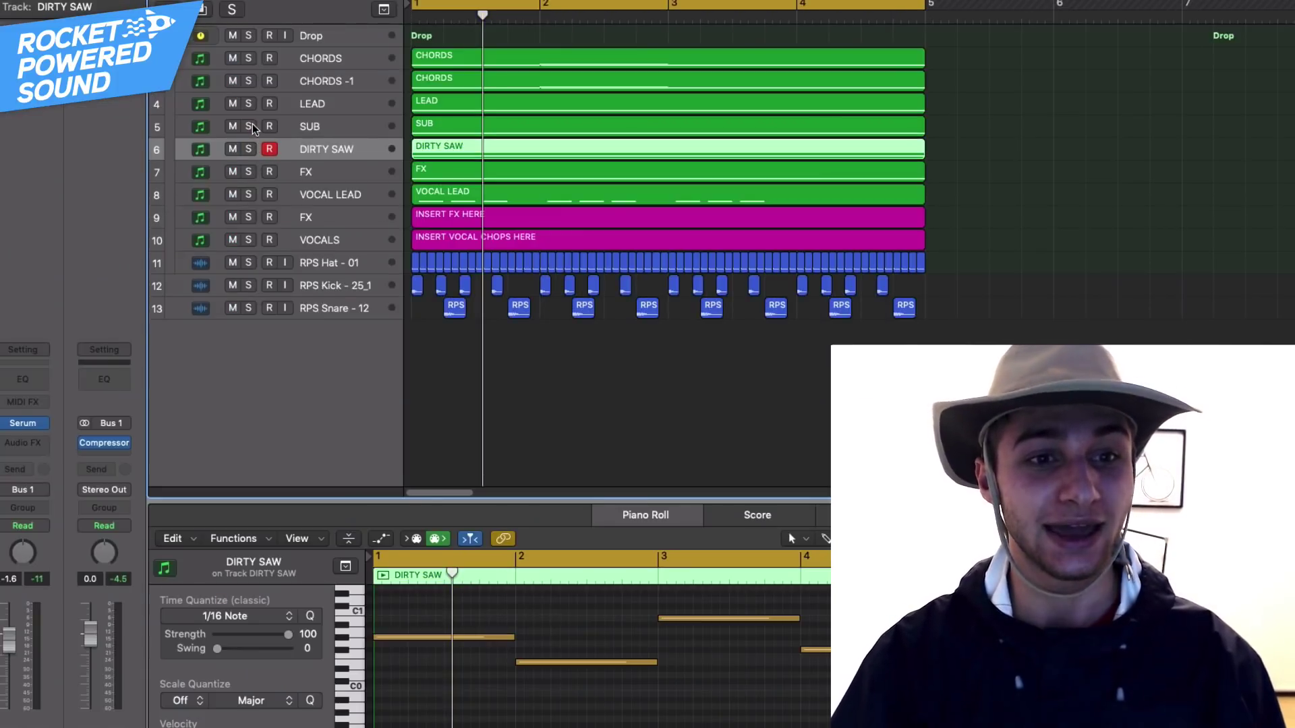
{"action": "left_click", "coordinate": [324, 174]}
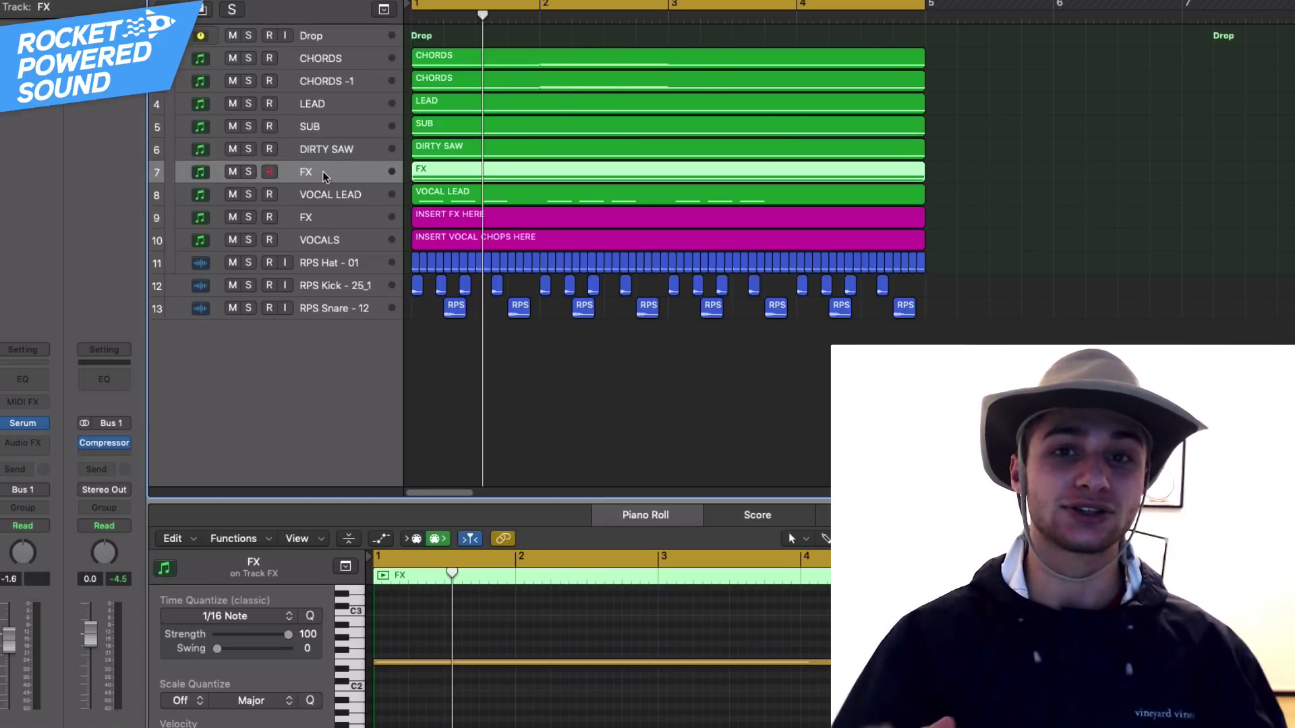
{"action": "left_click", "coordinate": [248, 172]}
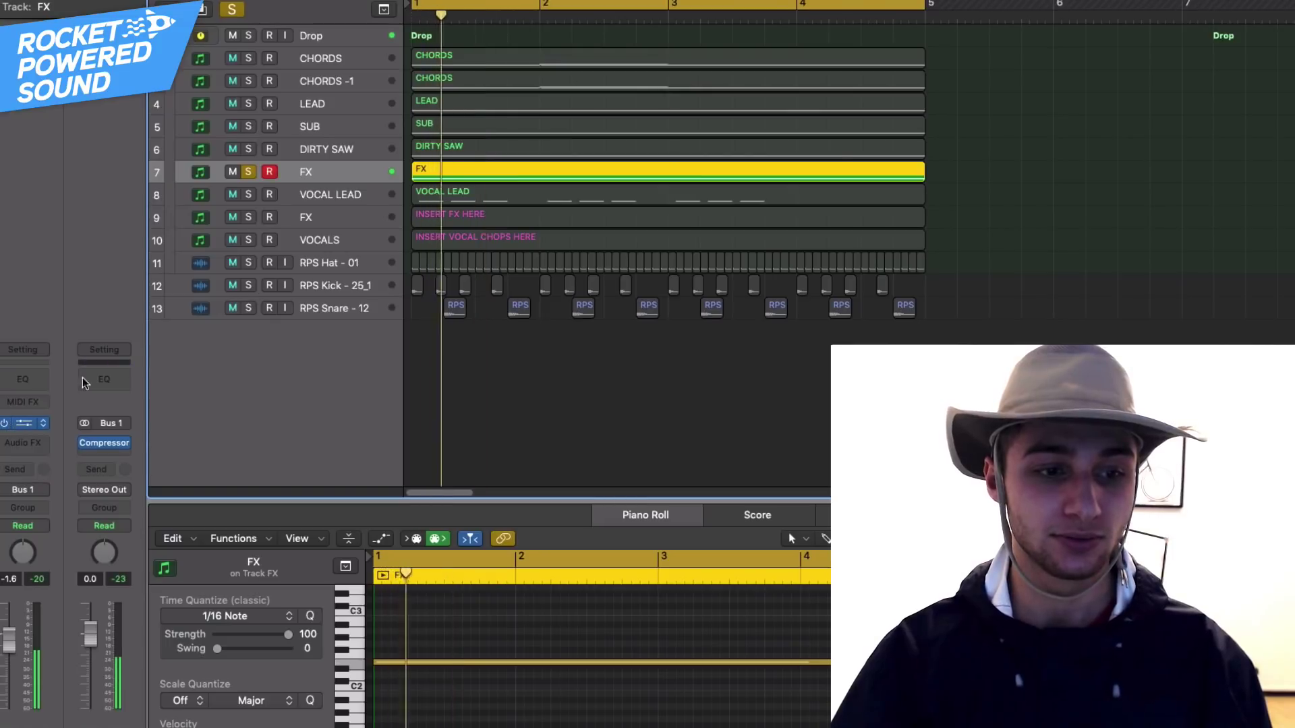
Show the FX track's Noise patch in Serum and compare its effects rack without and with the Compressor.
{"action": "left_click", "coordinate": [201, 172]}
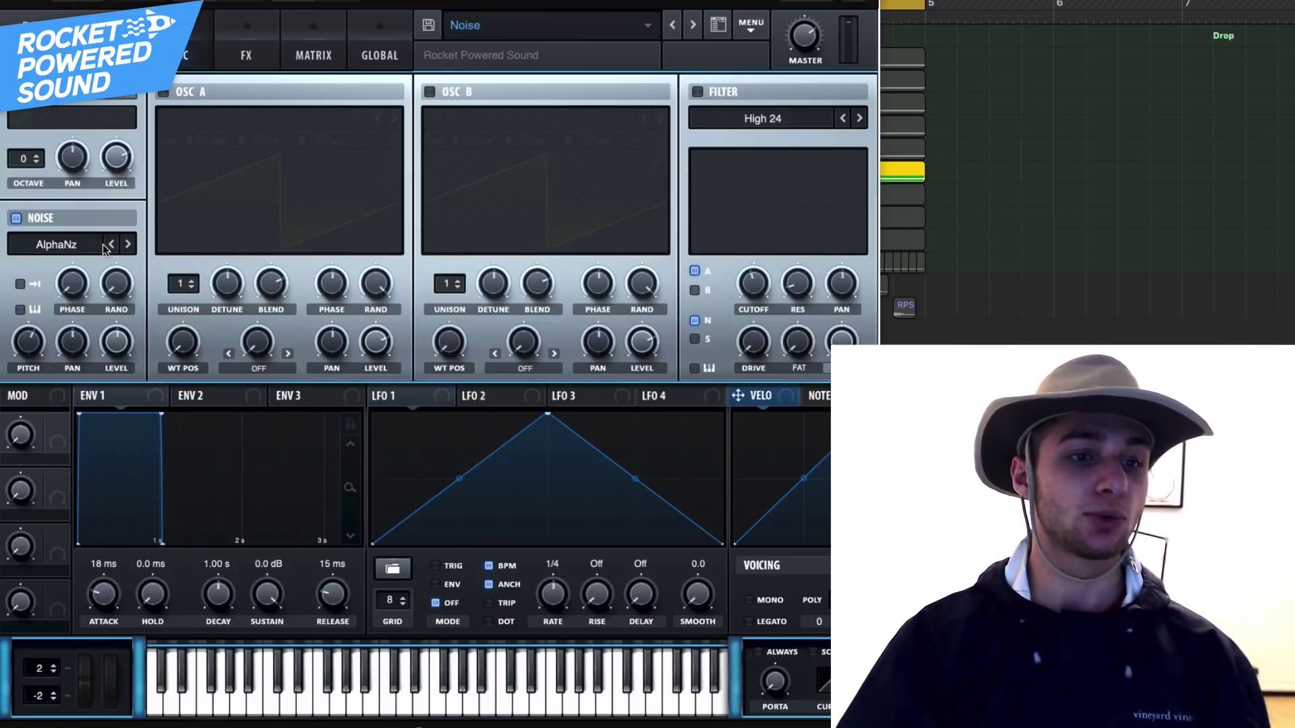
{"action": "left_click", "coordinate": [251, 41]}
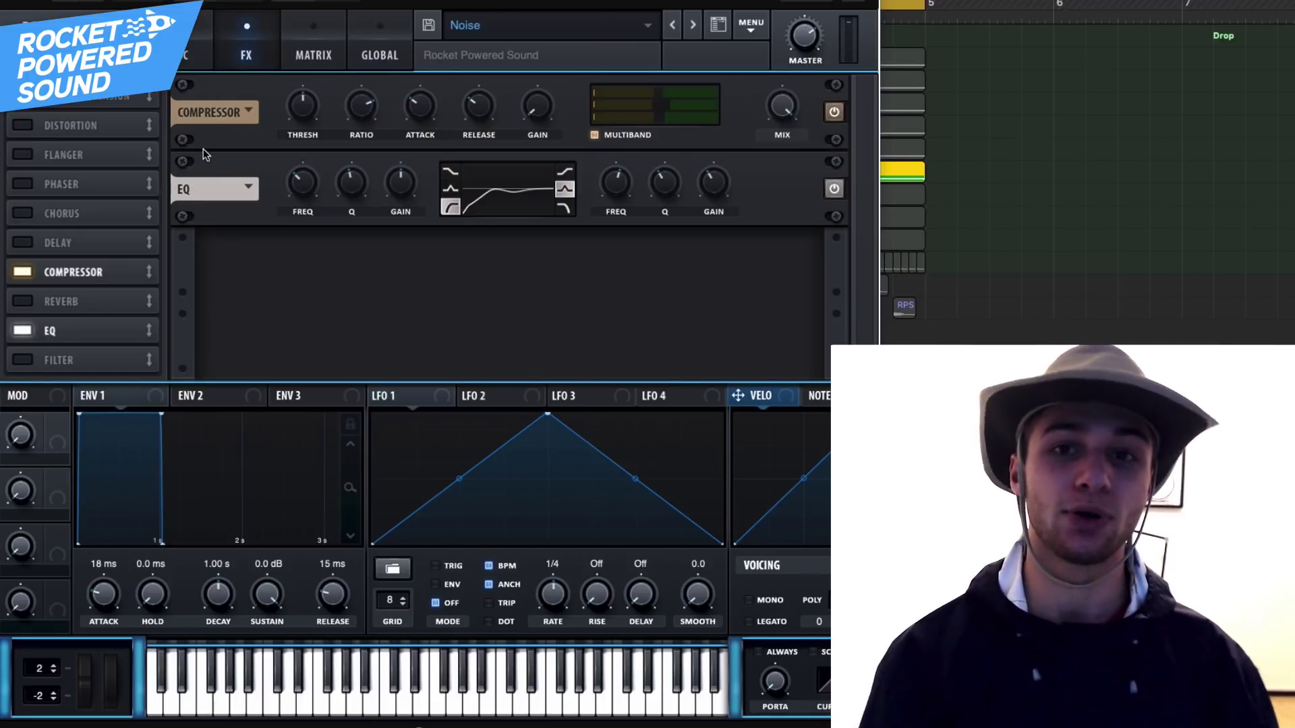
{"action": "left_click", "coordinate": [23, 271]}
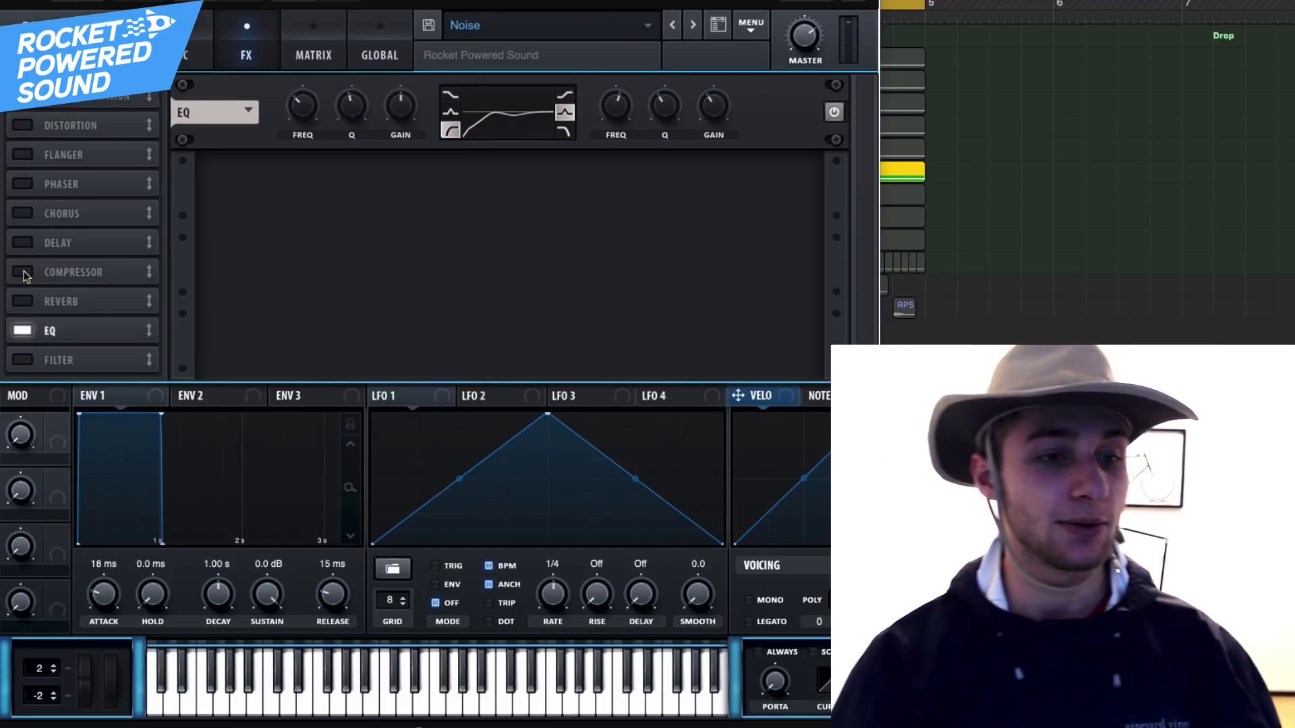
{"action": "left_click", "coordinate": [23, 272]}
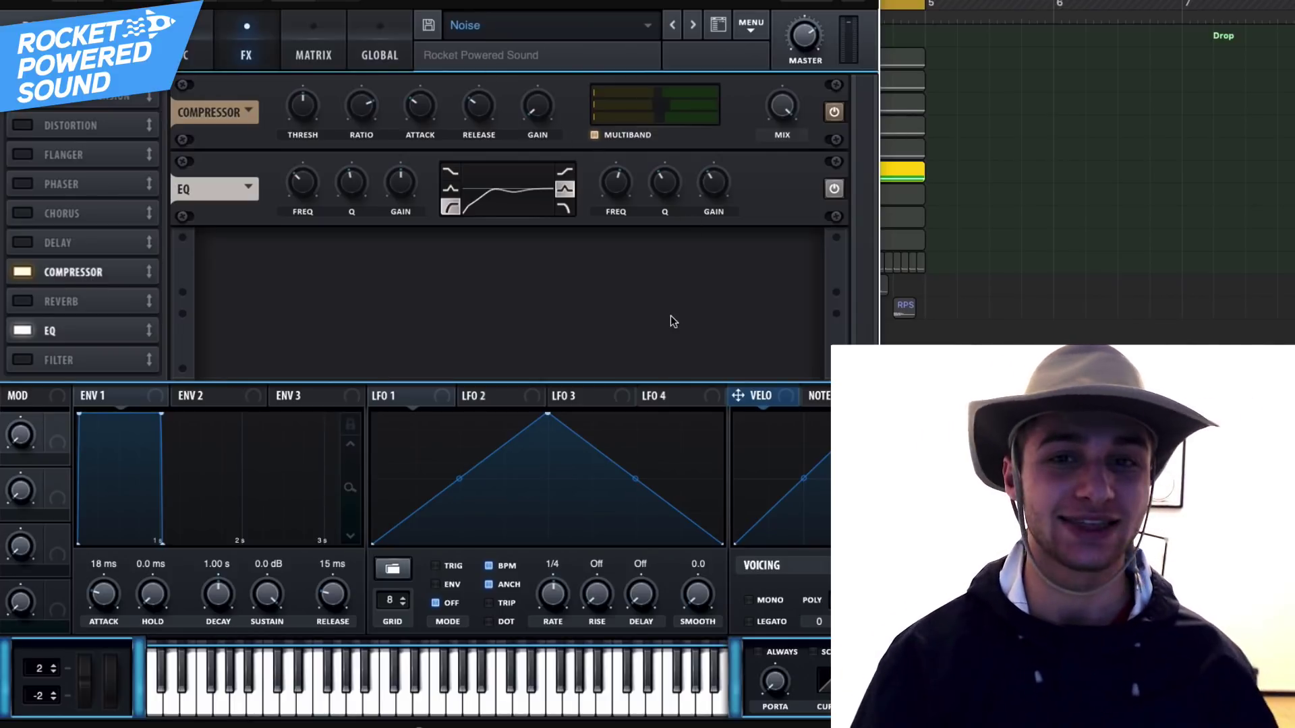
{"action": "key", "text": "super+w"}
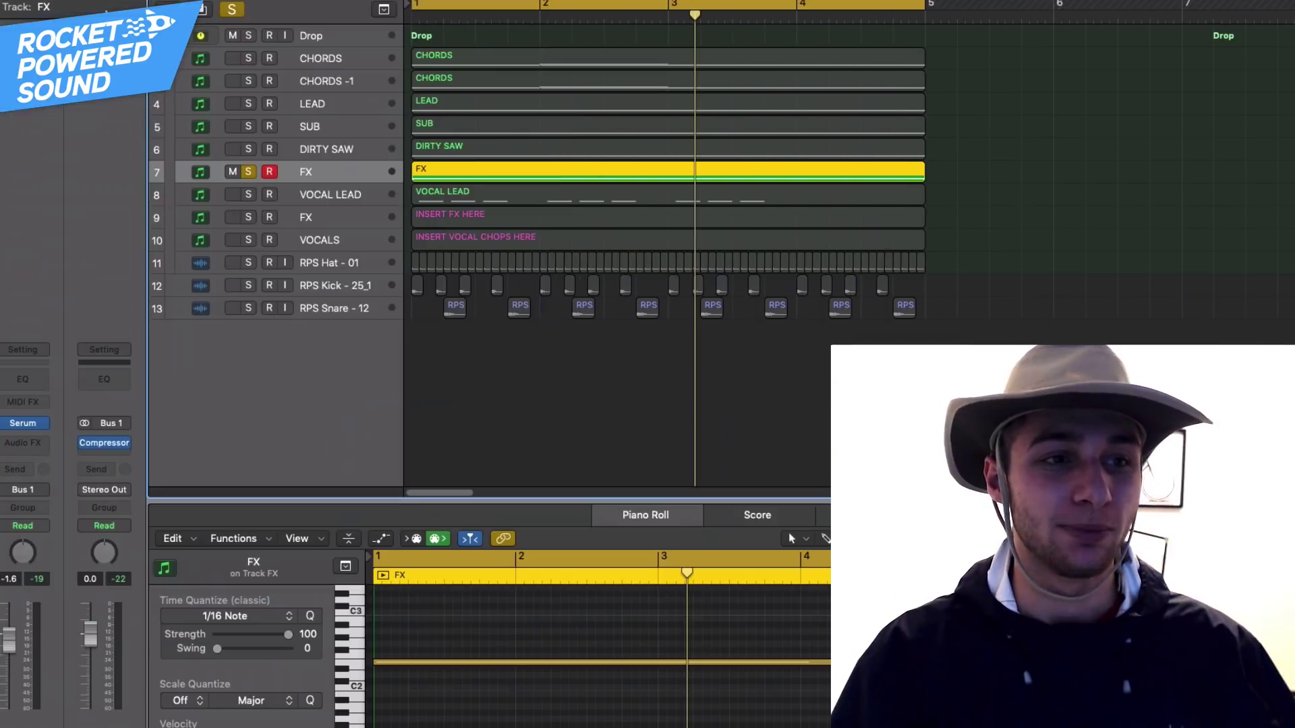
Take FX track 7 out of solo, select FX track 9 with its INSERT FX HERE region, and hide the piano roll.
{"action": "left_click", "coordinate": [806, 354]}
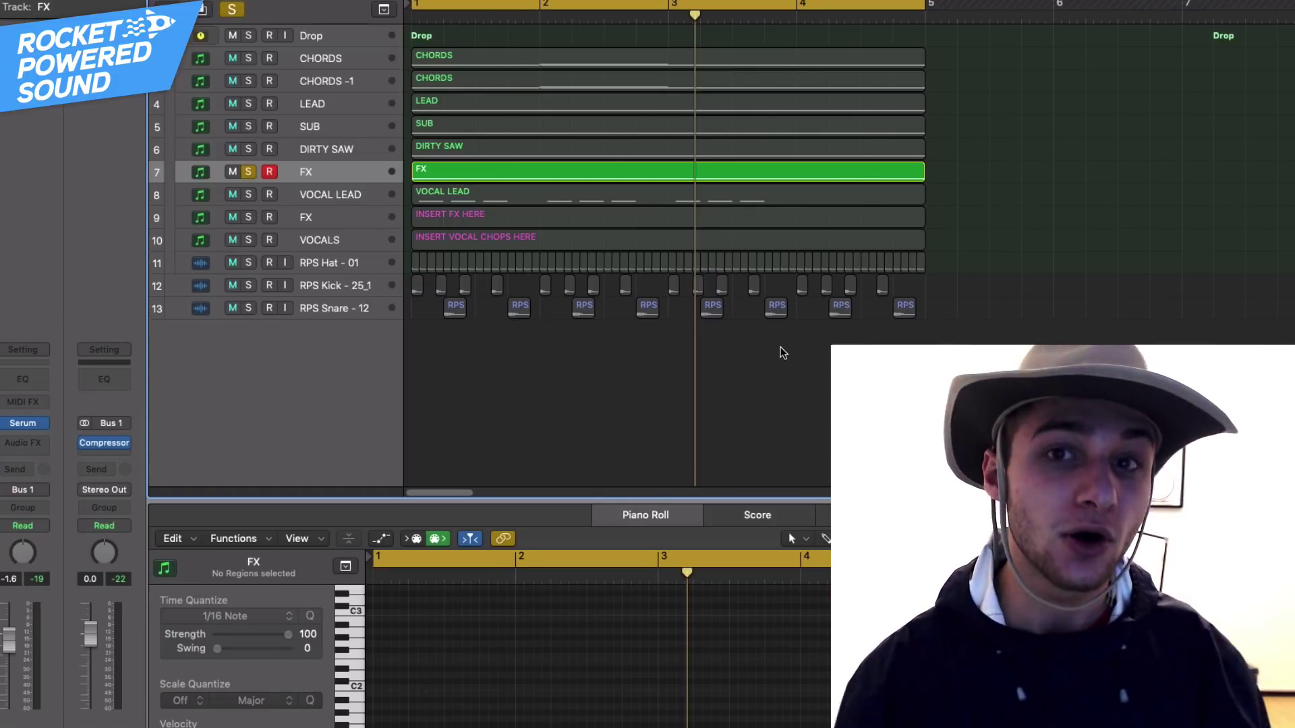
{"action": "left_click", "coordinate": [248, 172]}
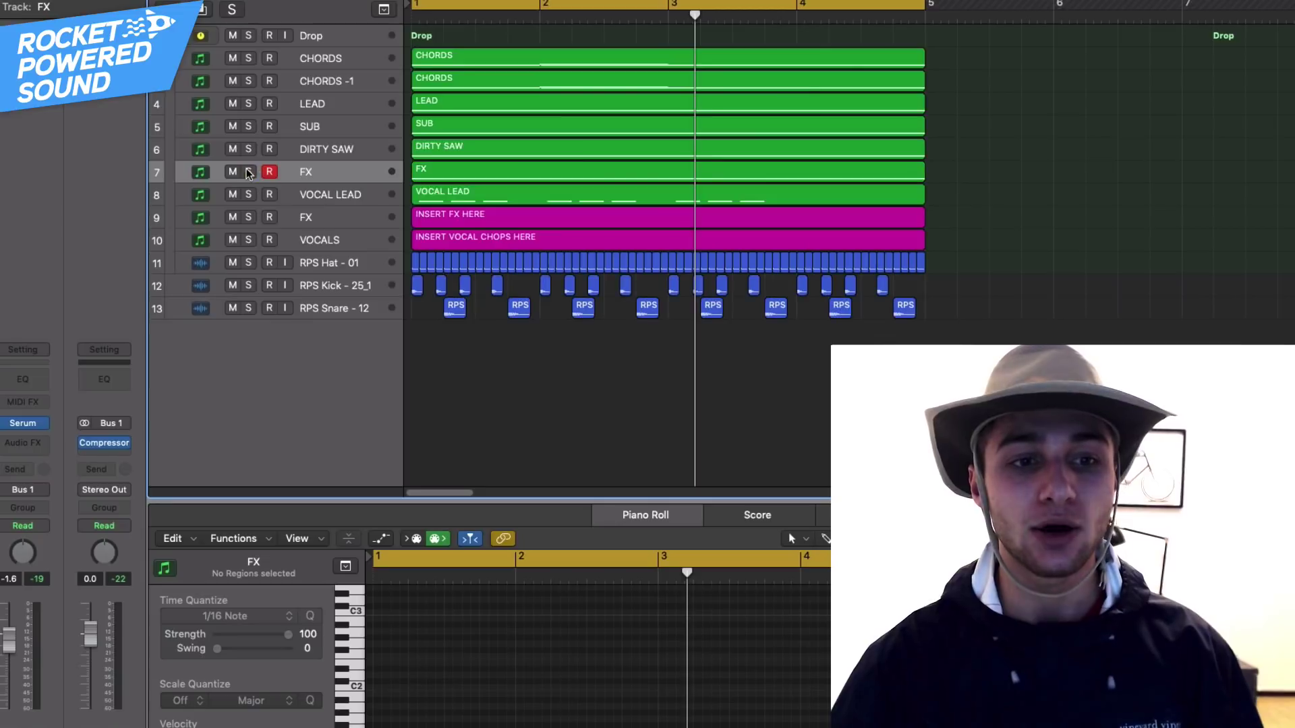
{"action": "left_click", "coordinate": [333, 228]}
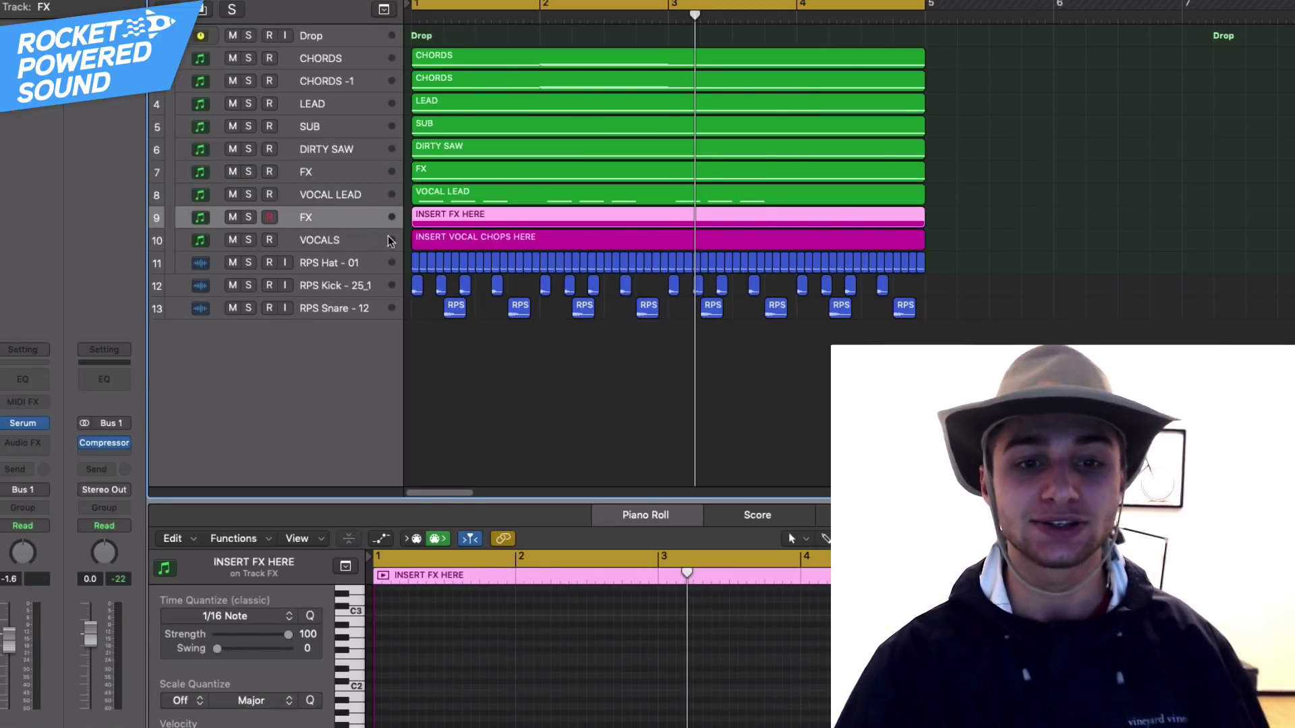
{"action": "key", "text": "p"}
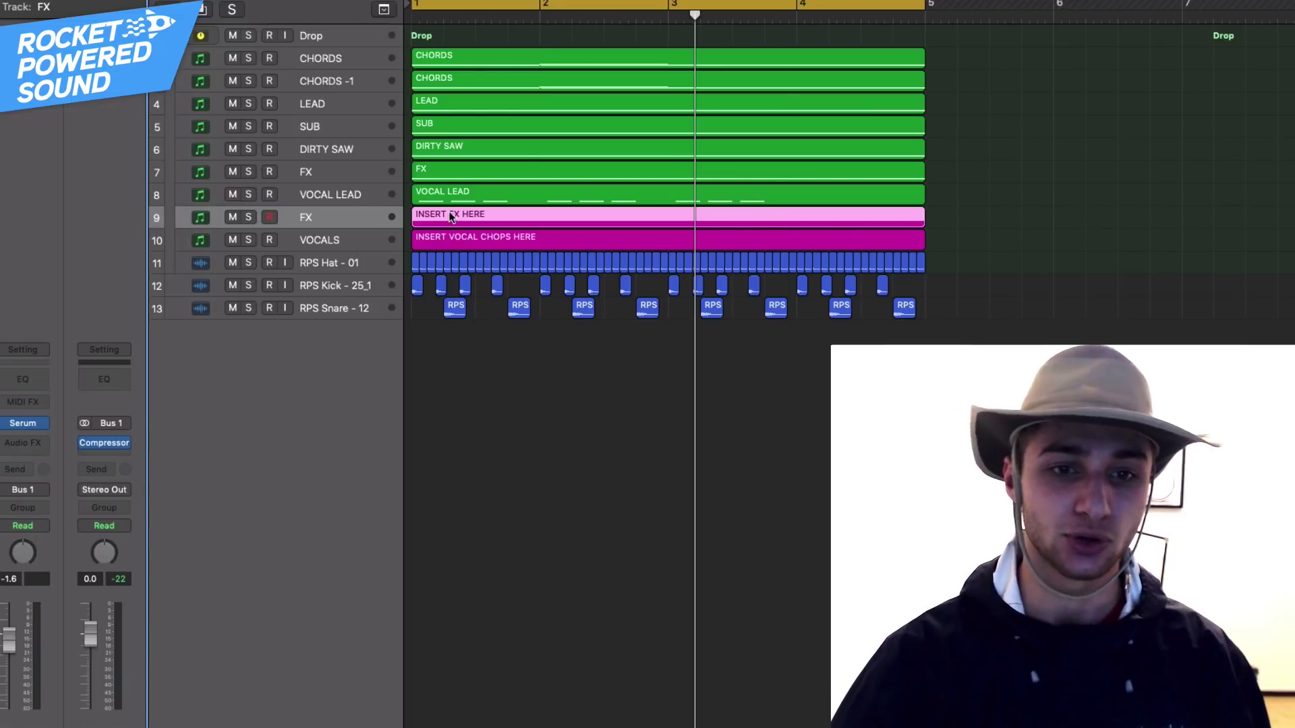
Point out the placeholder regions INSERT FX HERE and INSERT VOCAL CHOPS HERE by selecting them on the FX and VOCALS tracks.
{"action": "left_click", "coordinate": [500, 245]}
{"action": "left_click", "coordinate": [1075, 215]}
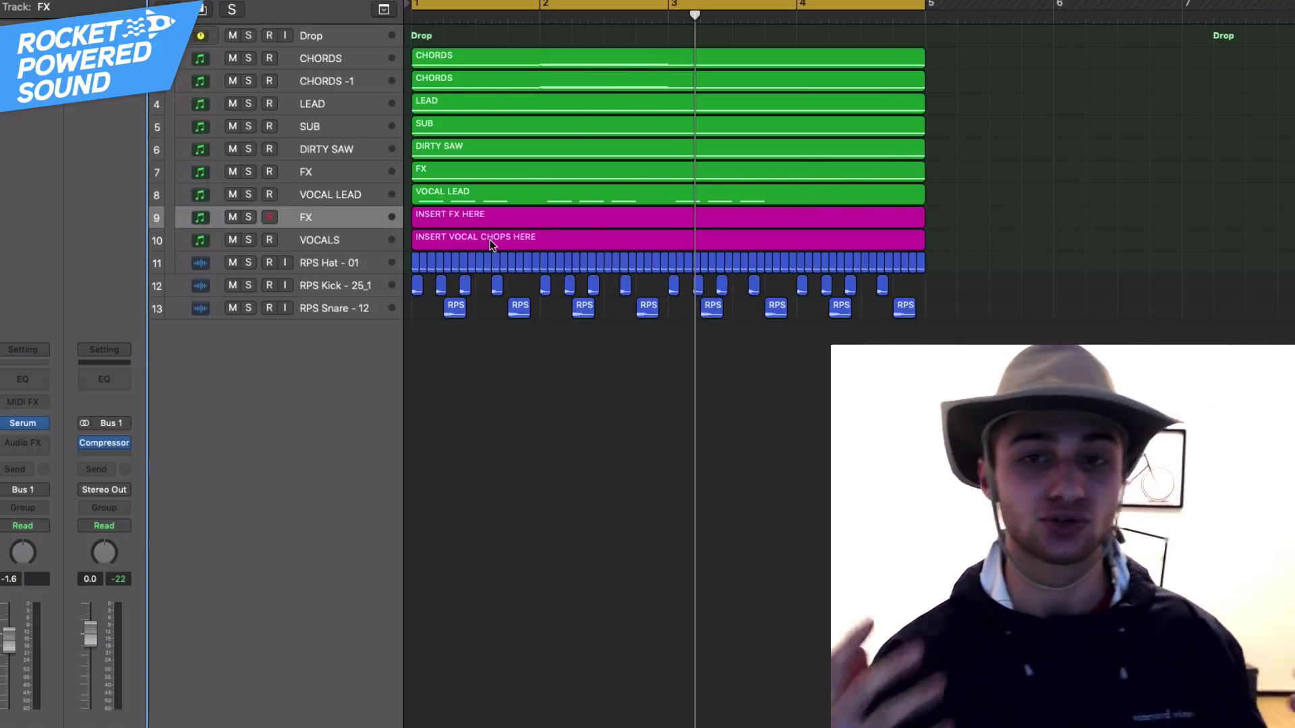
{"action": "left_click", "coordinate": [478, 221]}
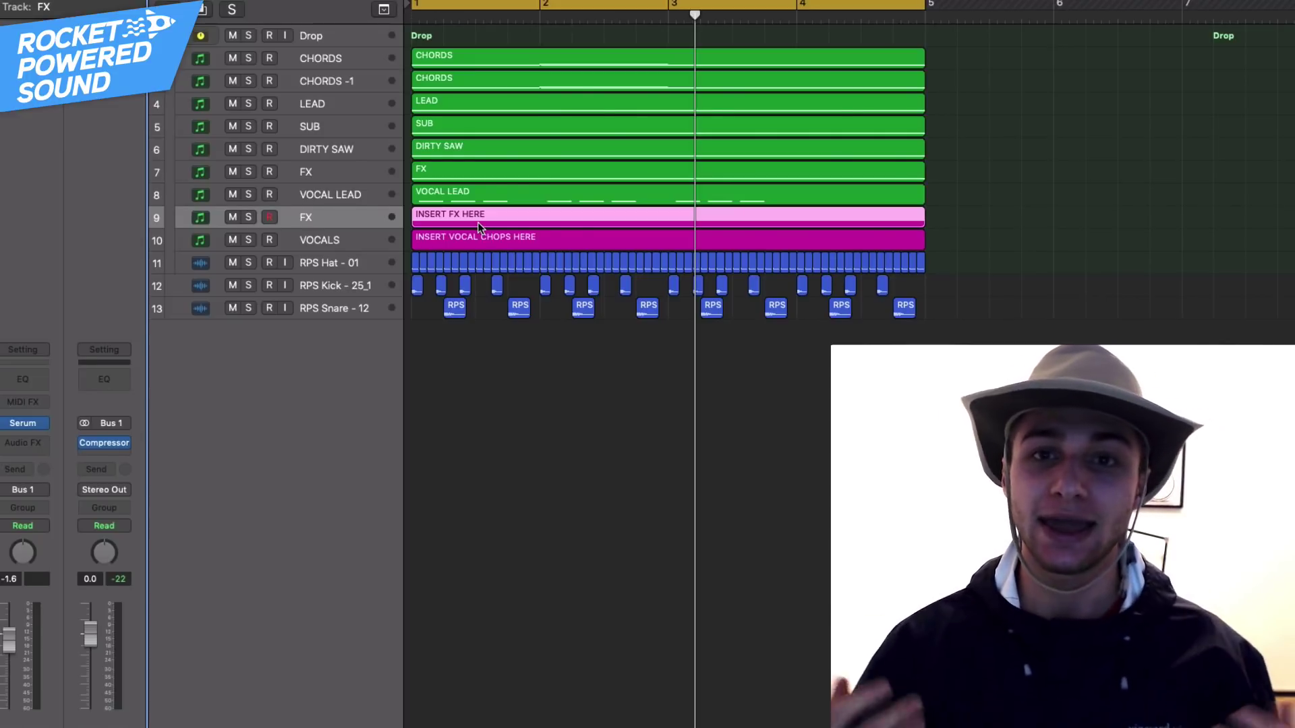
{"action": "left_click", "coordinate": [336, 234]}
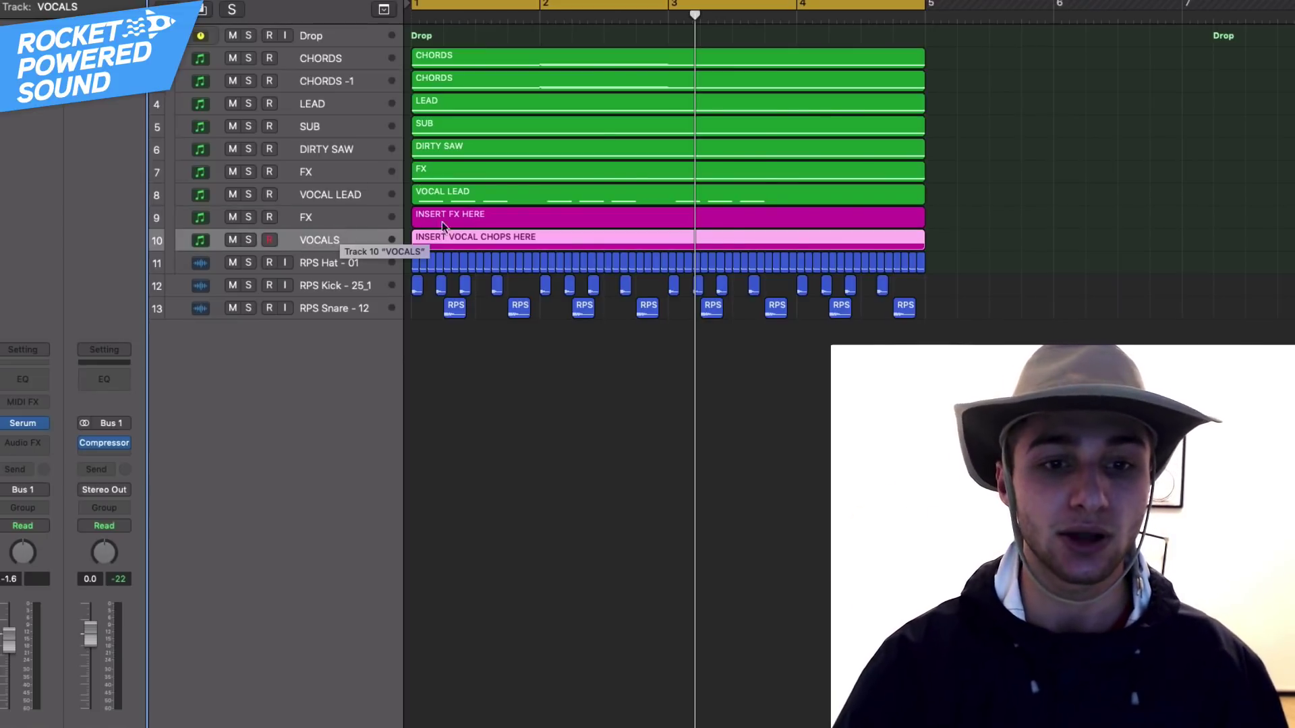
{"action": "left_click", "coordinate": [1106, 252]}
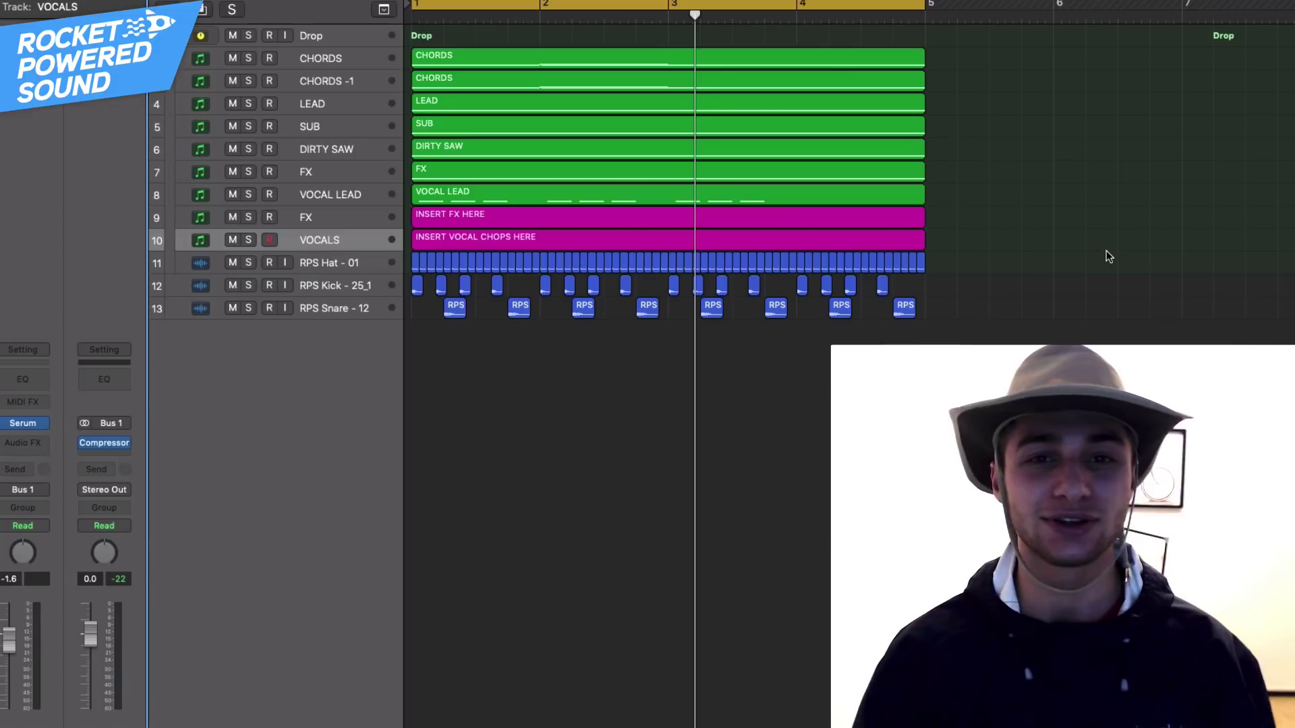
{"action": "left_click", "coordinate": [903, 243]}
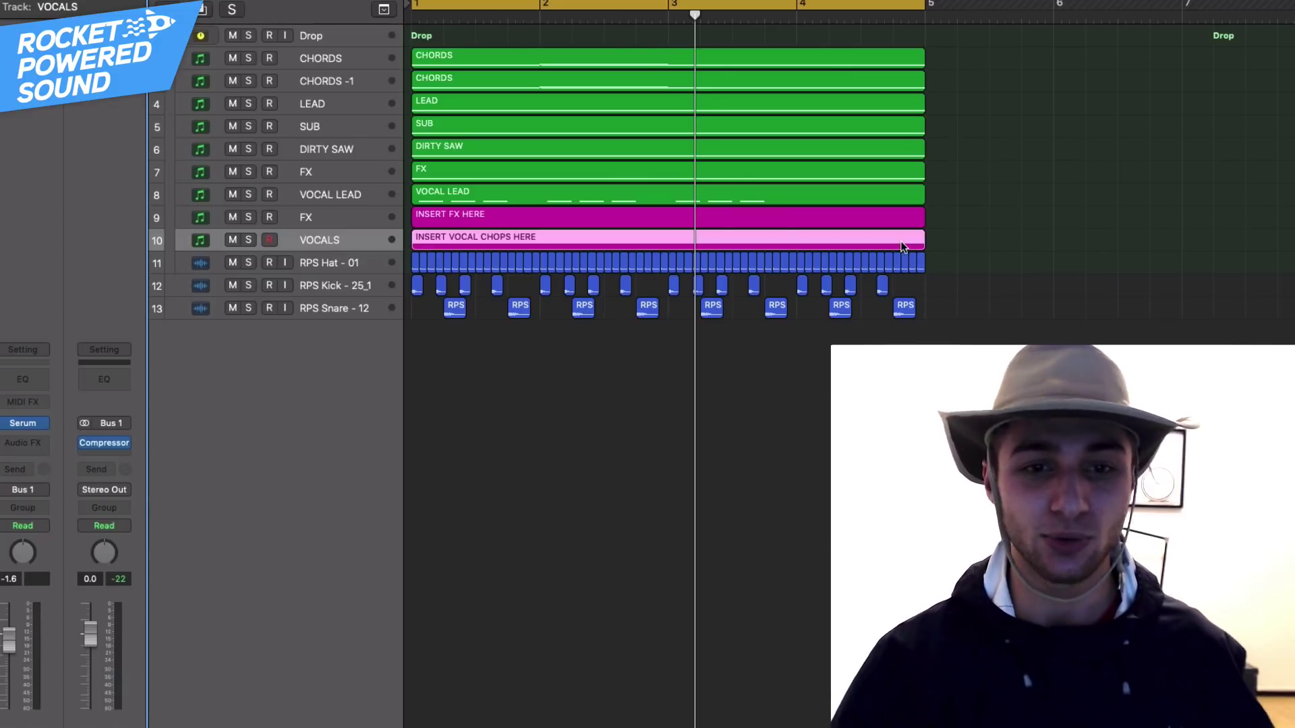
Select the VOCAL LEAD track, solo it and play it back.
{"action": "left_click", "coordinate": [346, 192]}
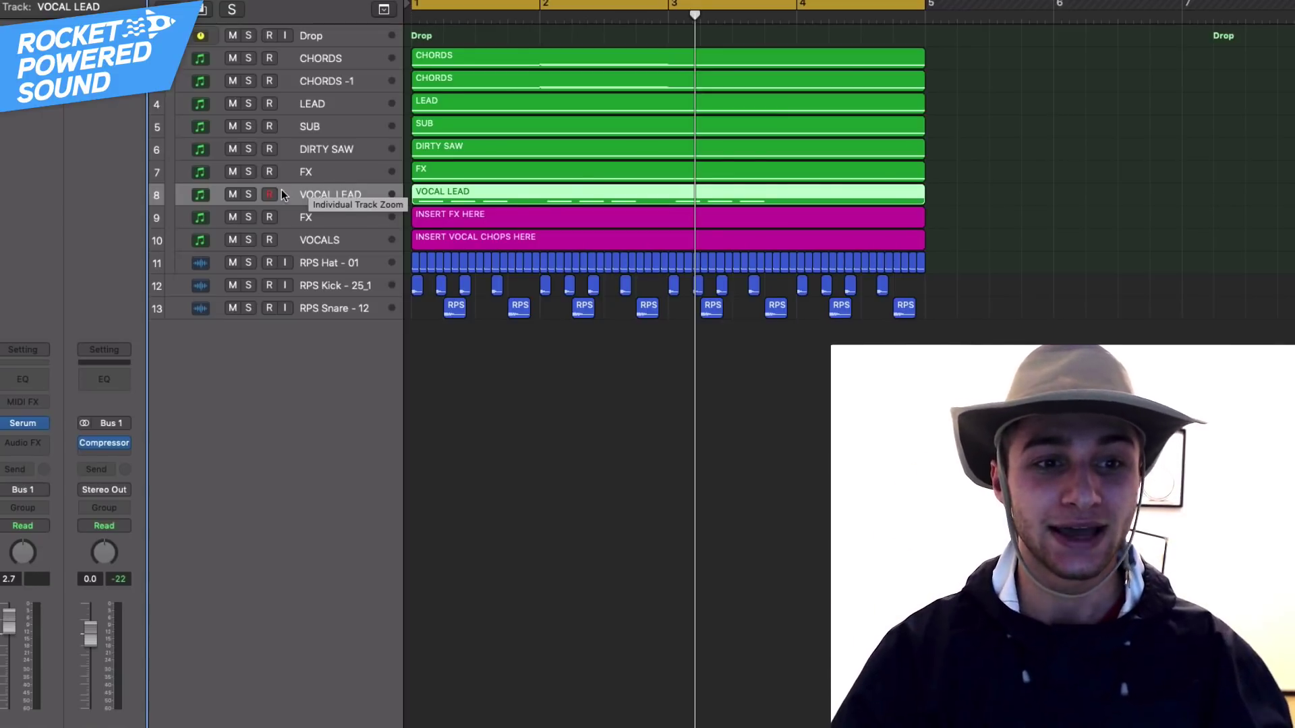
{"action": "left_click", "coordinate": [248, 194]}
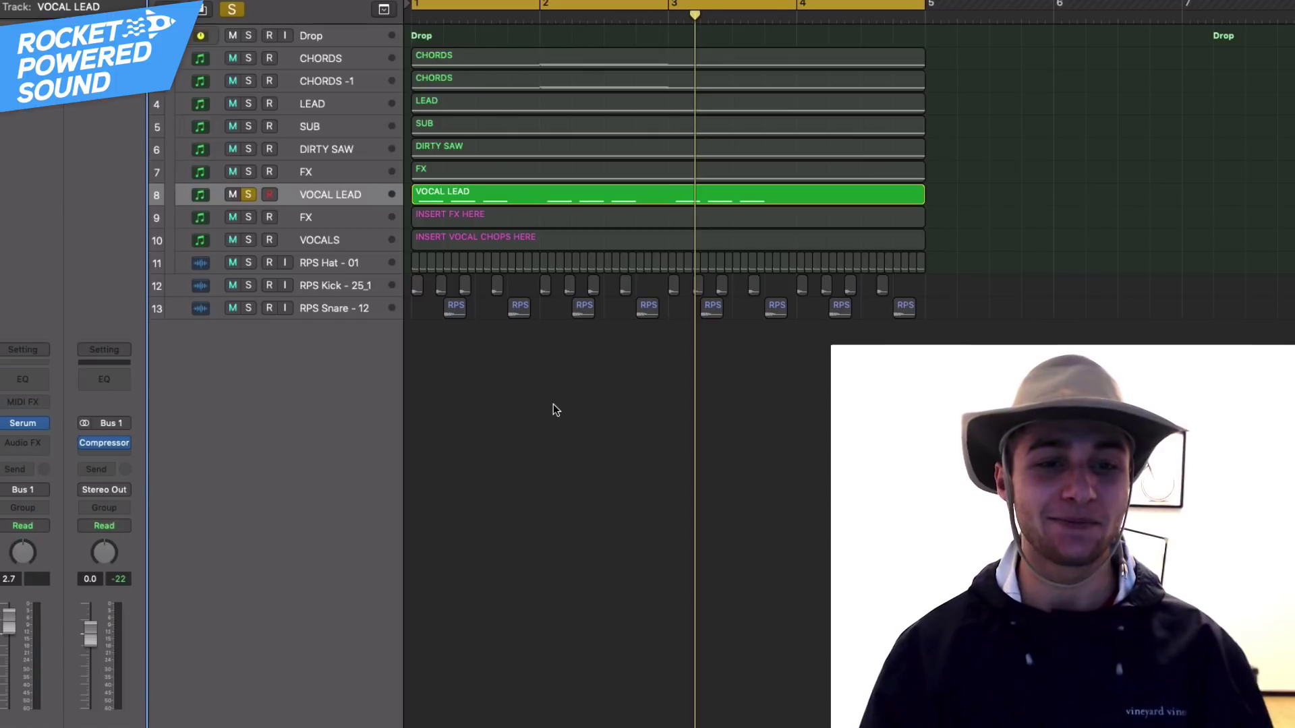
{"action": "key", "text": "space"}
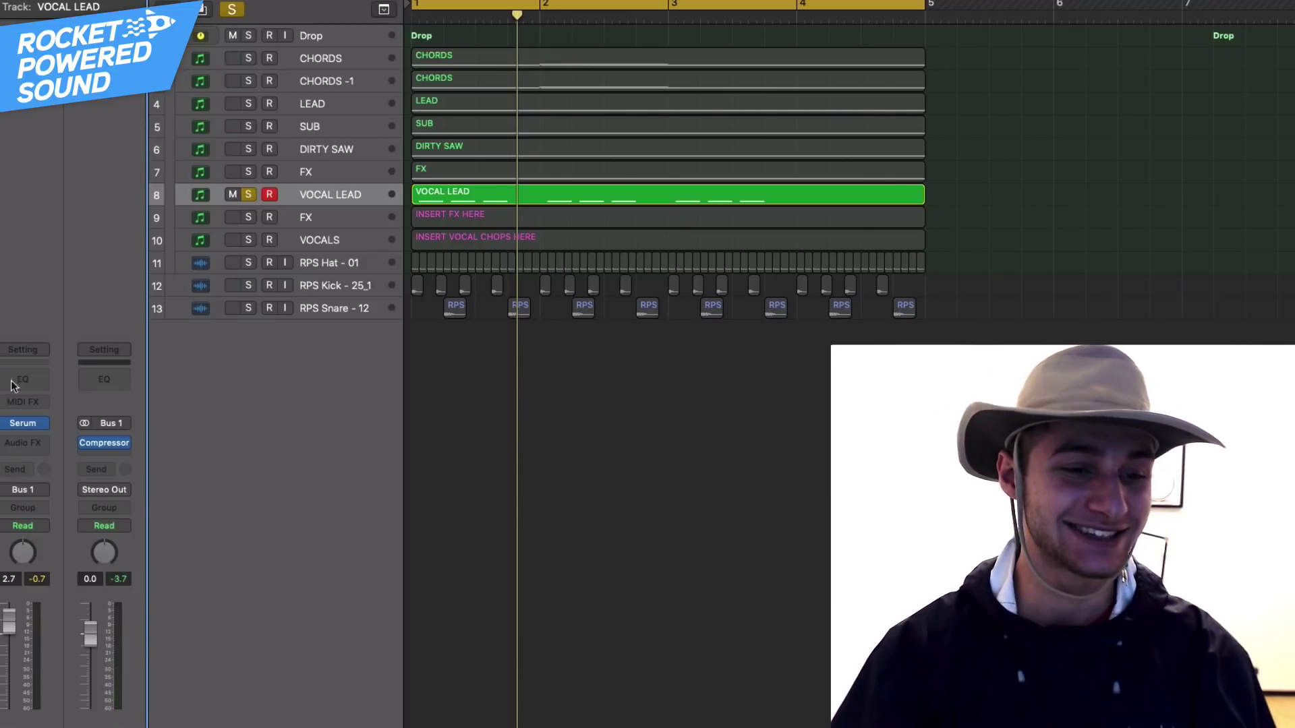
Show the VOCAL LEAD's Vocal patch in Serum and point out oscillator A's E_Yeah wavetable in the Vowel category and its Sync warp.
{"action": "mouse_move", "coordinate": [21, 421]}
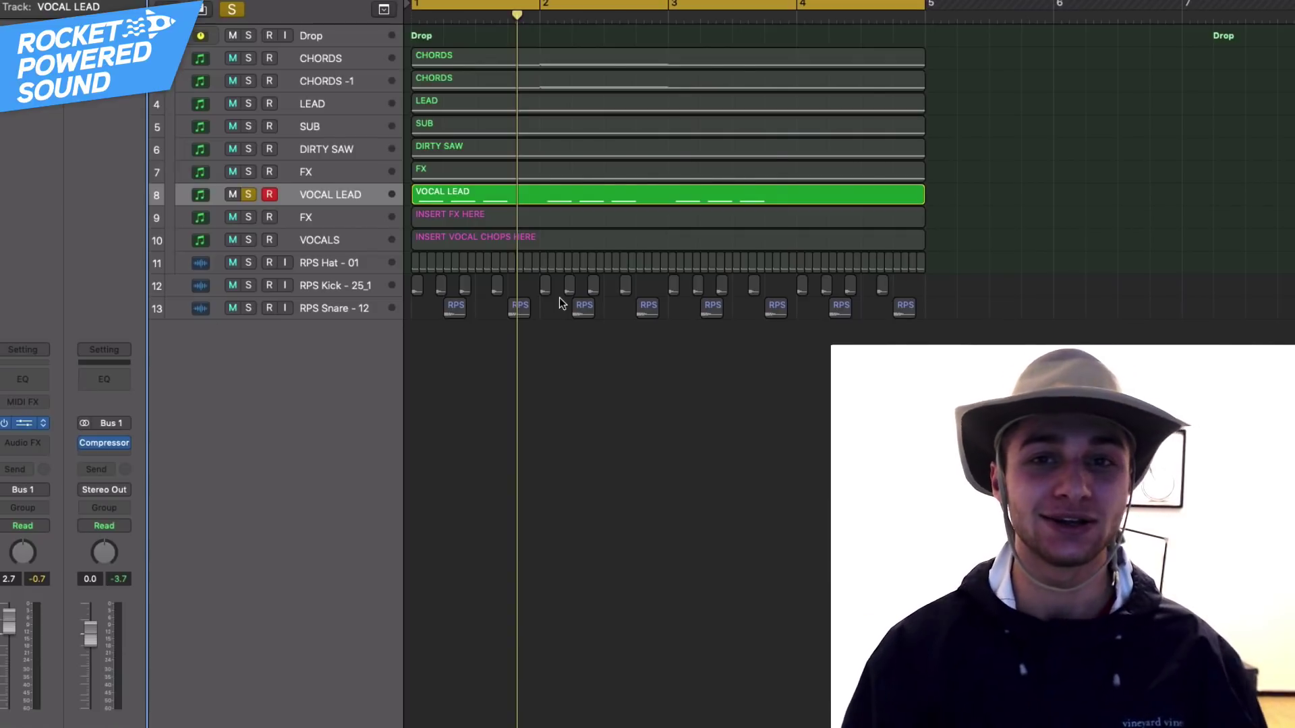
{"action": "key", "text": "v"}
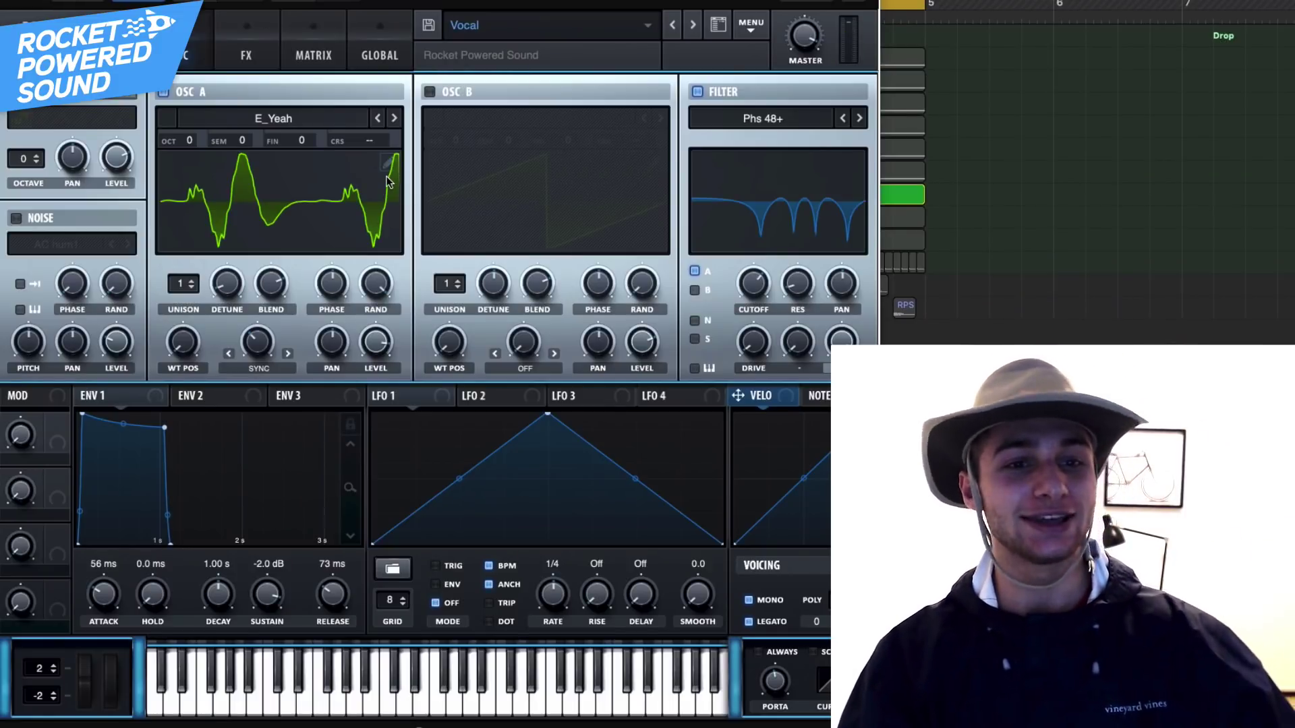
{"action": "left_click", "coordinate": [233, 108]}
{"action": "mouse_move", "coordinate": [359, 263]}
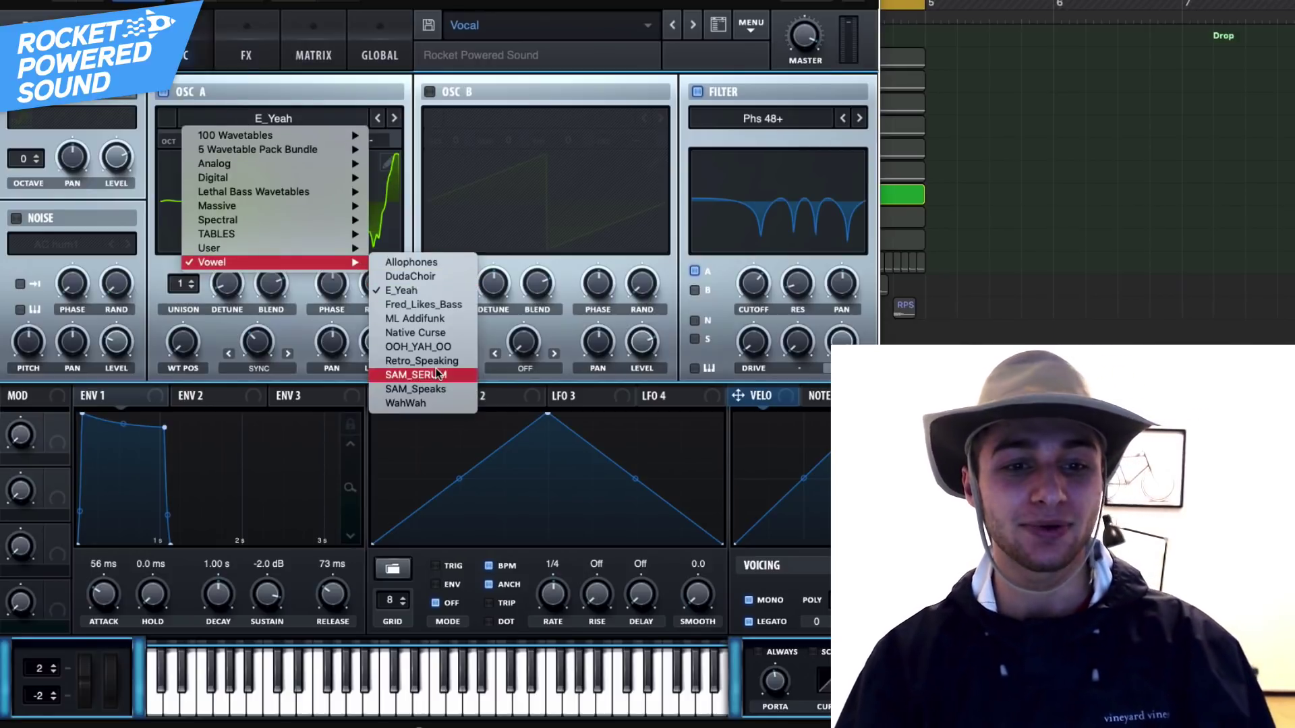
{"action": "left_click", "coordinate": [451, 290]}
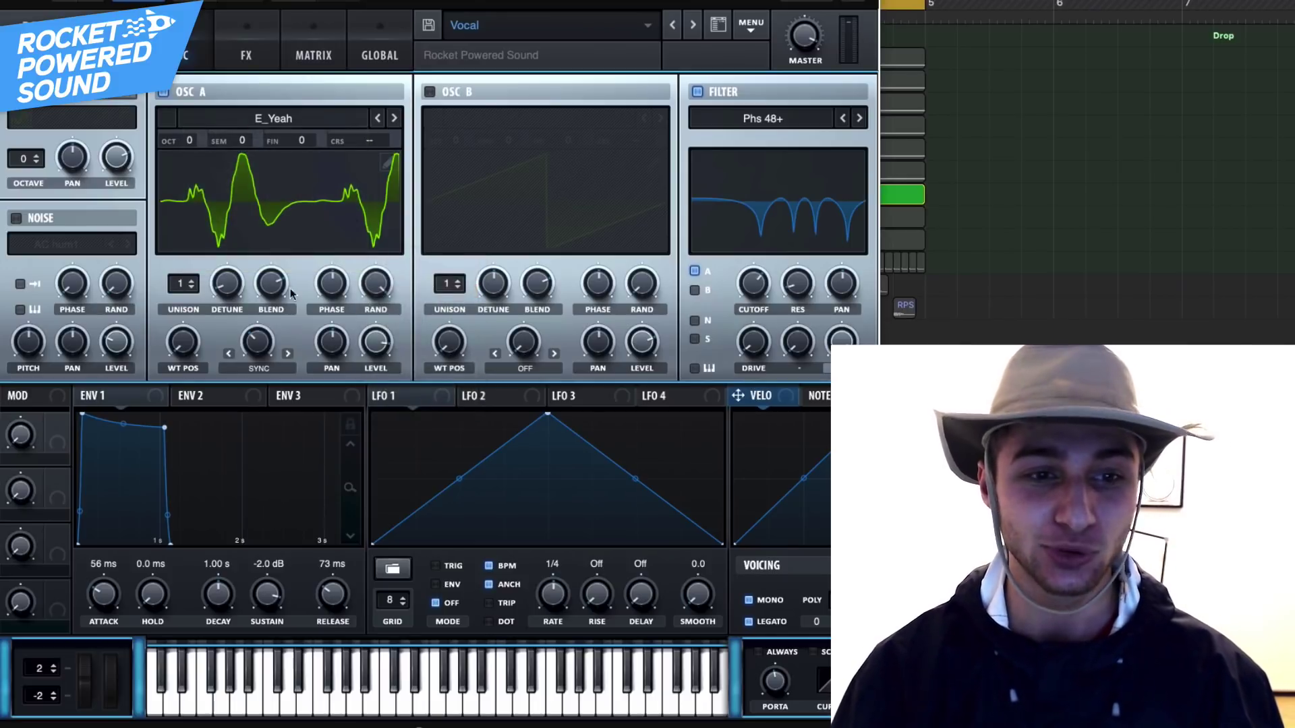
{"action": "mouse_move", "coordinate": [264, 344]}
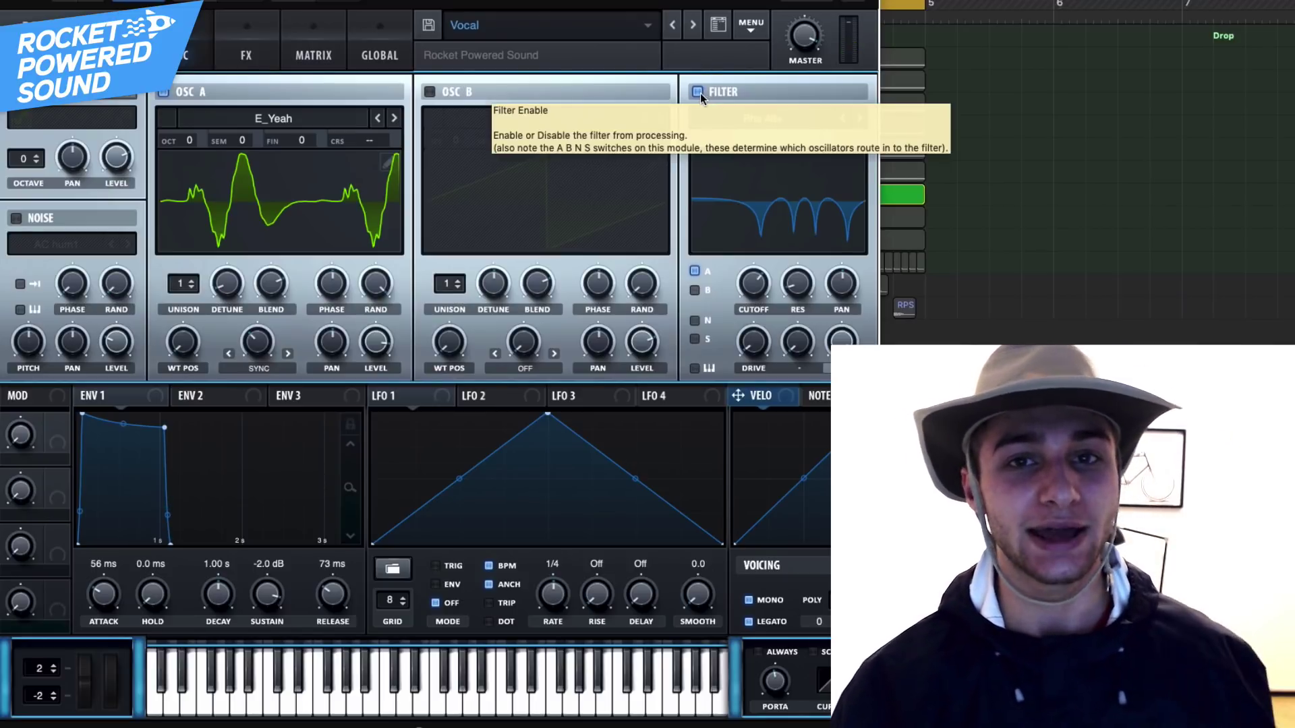
Show the Flanges category of filter types for the Vocal patch, keeping Phs 48+ as the filter.
{"action": "left_click", "coordinate": [776, 119]}
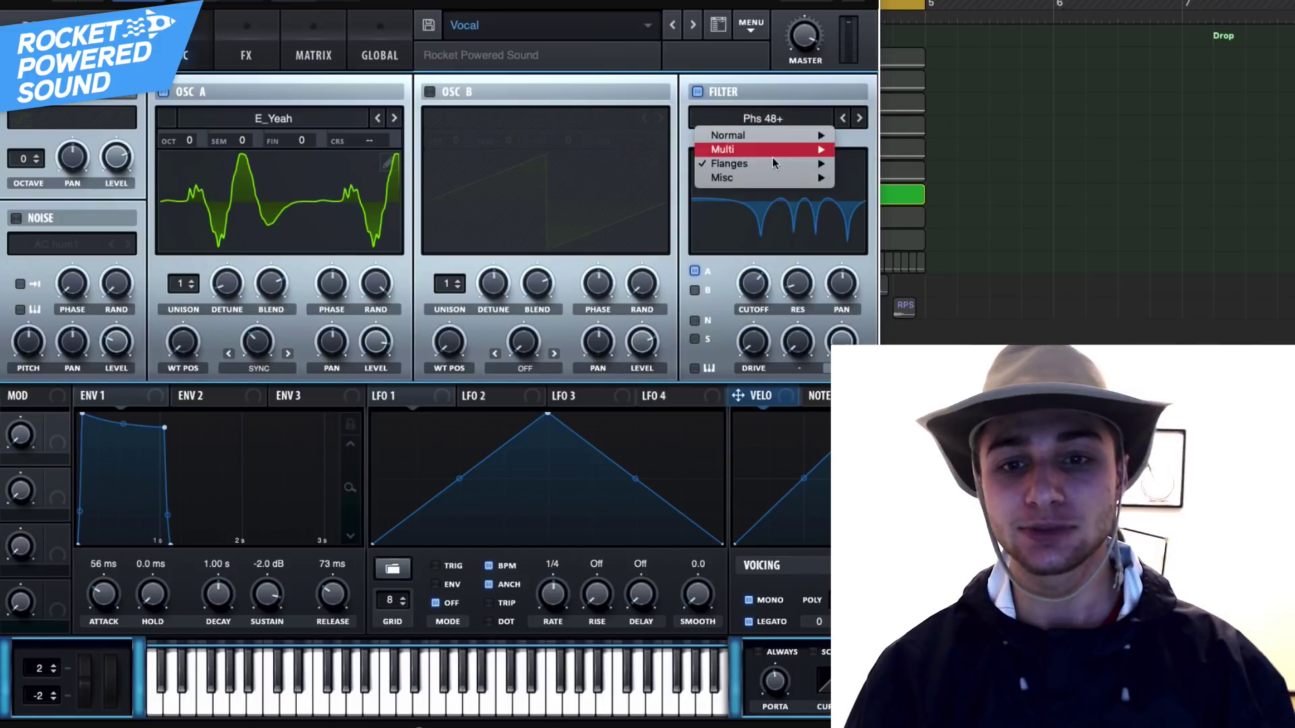
{"action": "mouse_move", "coordinate": [767, 175]}
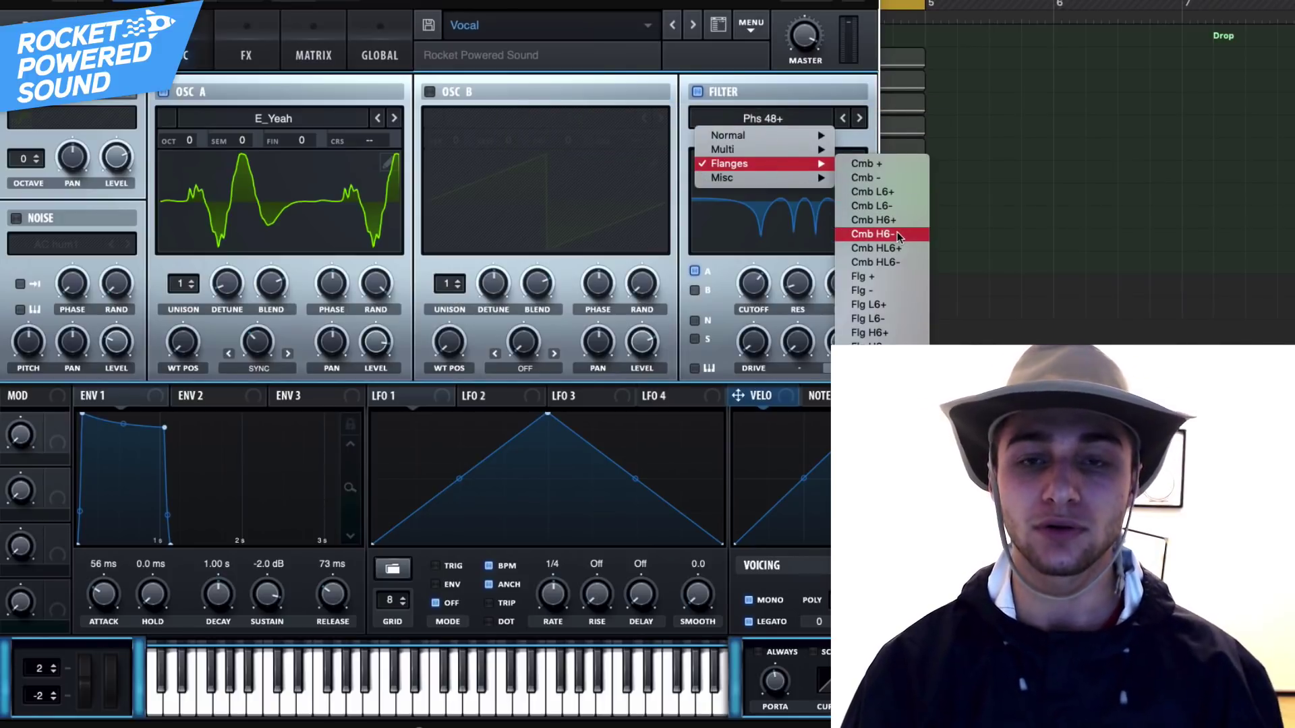
{"action": "left_click", "coordinate": [710, 241]}
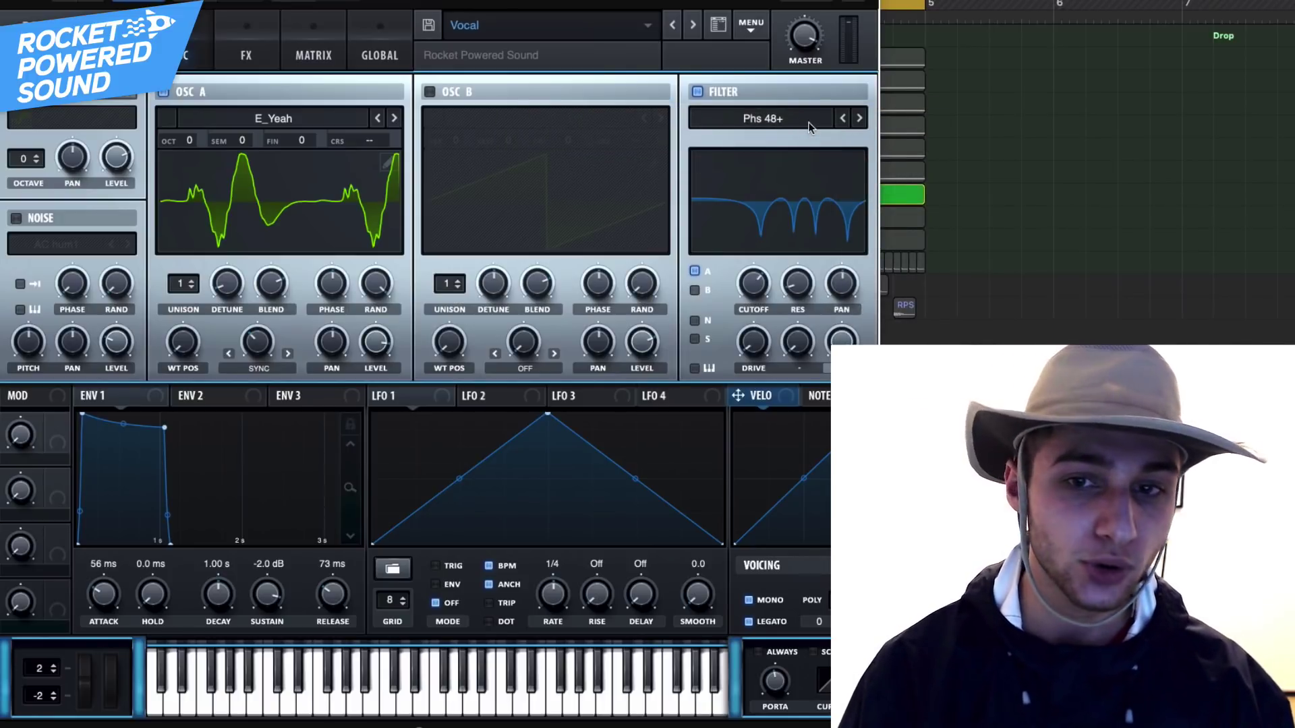
Examine the Vocal patch's effects rack from Distortion and multiband Compressor through Reverb, Delay and EQ to Hyper/Dimension.
{"action": "left_click", "coordinate": [261, 39]}
{"action": "left_click", "coordinate": [185, 47]}
{"action": "left_click", "coordinate": [256, 48]}
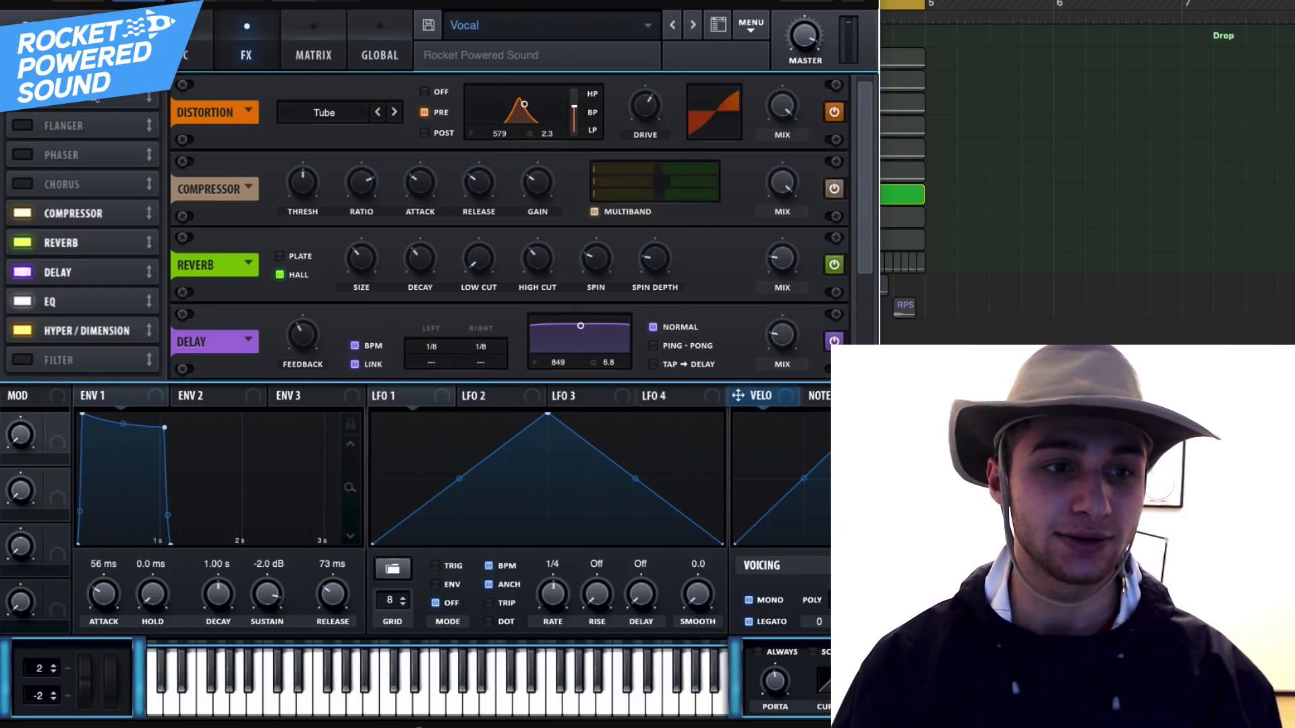
{"action": "scroll", "coordinate": [506, 223], "scroll_direction": "down", "scroll_amount": 2}
{"action": "scroll", "coordinate": [506, 223], "scroll_direction": "up", "scroll_amount": 2}
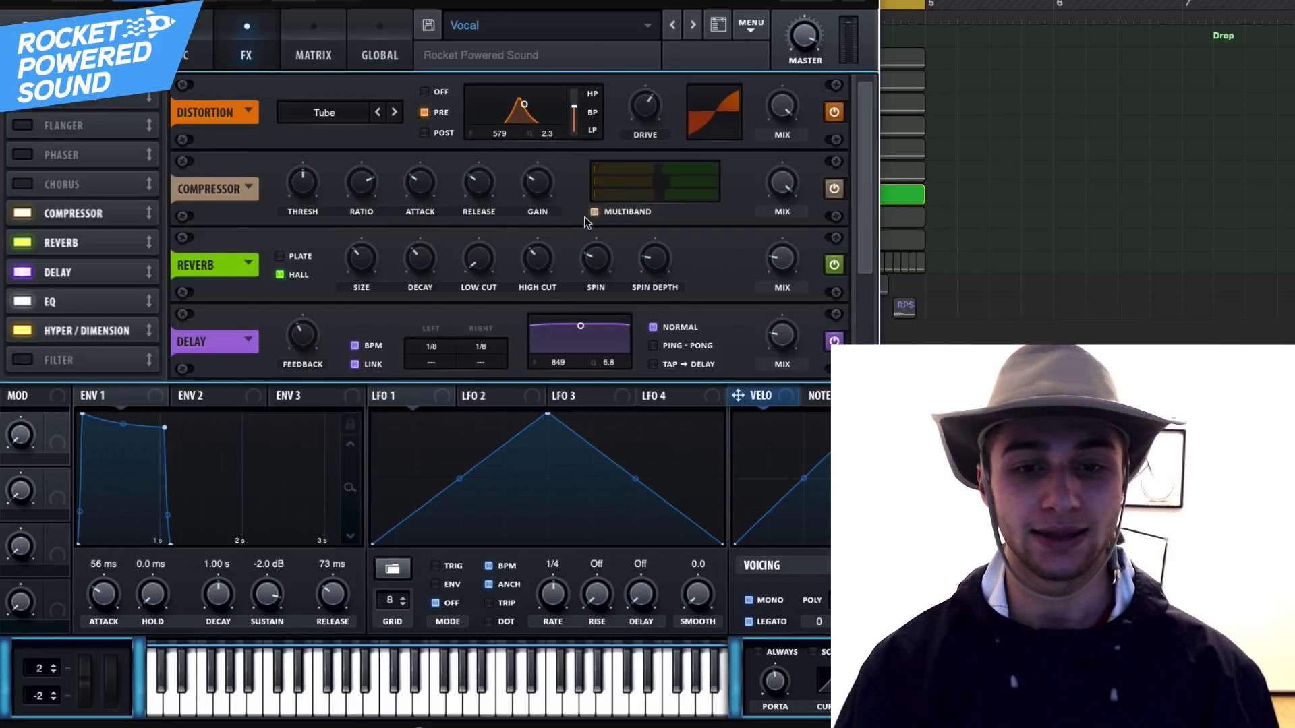
{"action": "scroll", "coordinate": [860, 215], "scroll_direction": "down", "scroll_amount": 3}
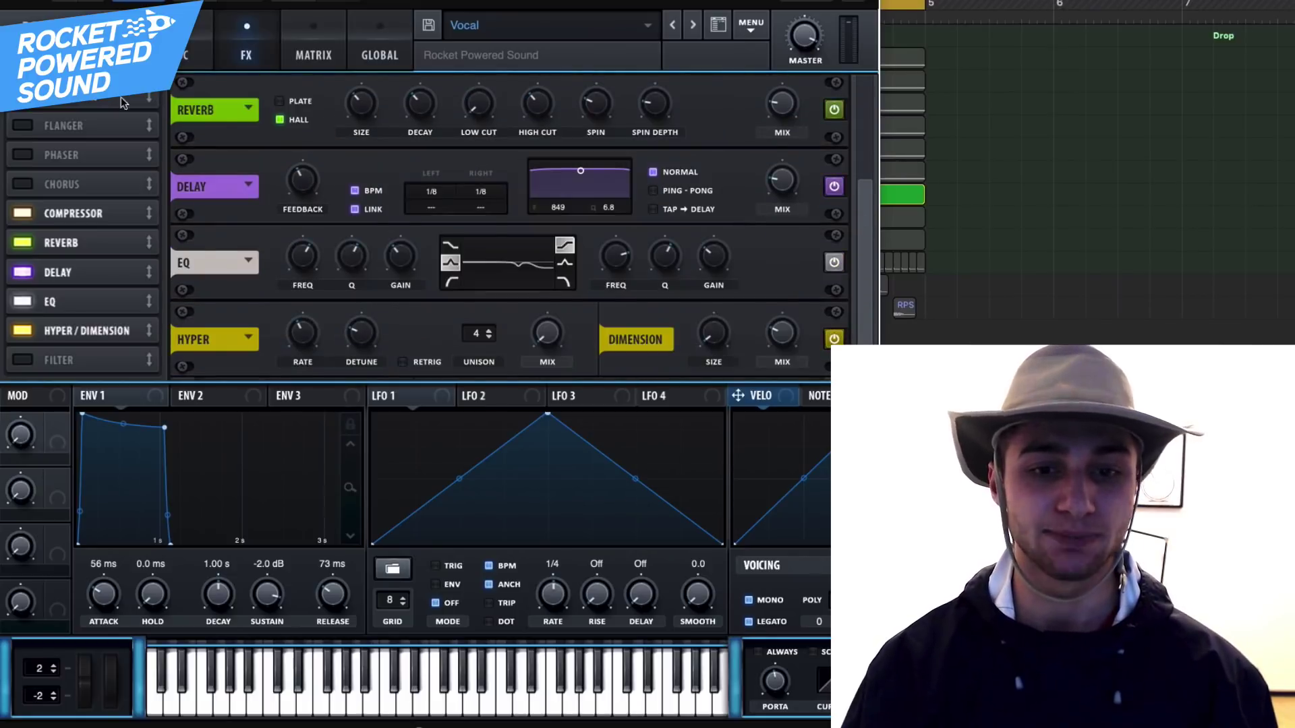
Close the Serum window and take the VOCAL LEAD track out of solo.
{"action": "key", "text": "super+w"}
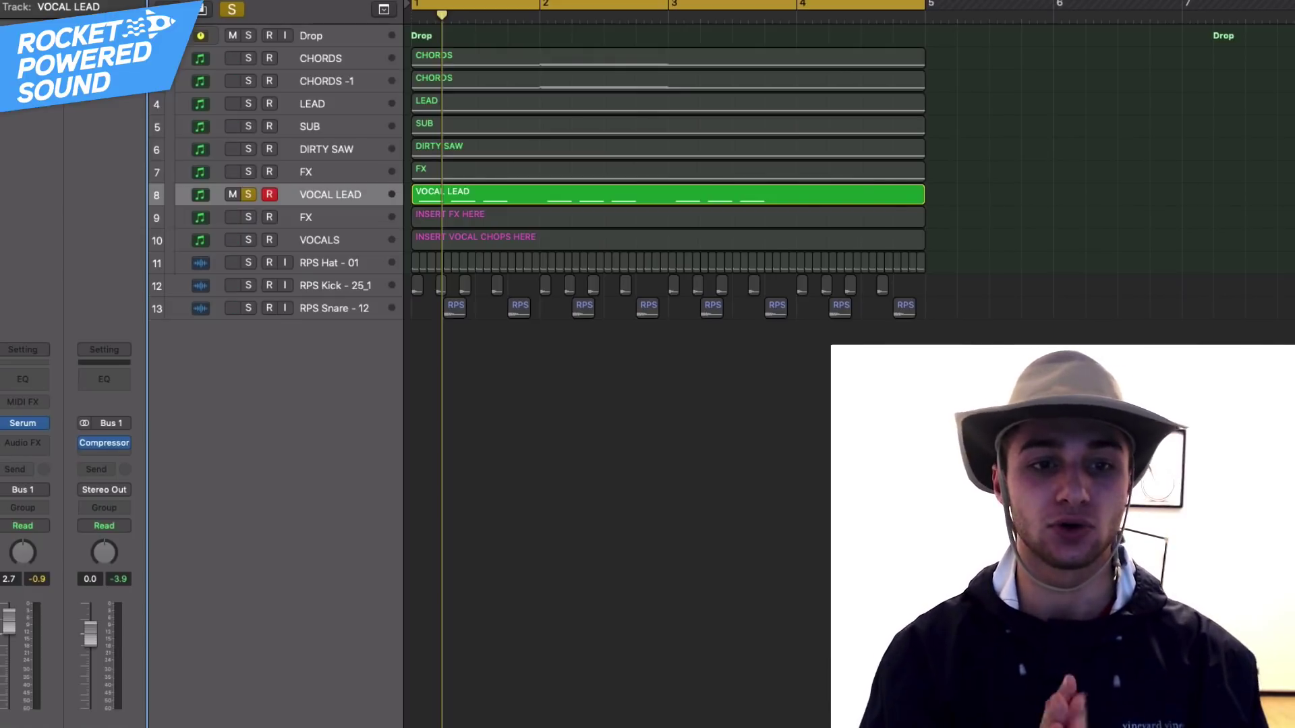
{"action": "left_click", "coordinate": [248, 194]}
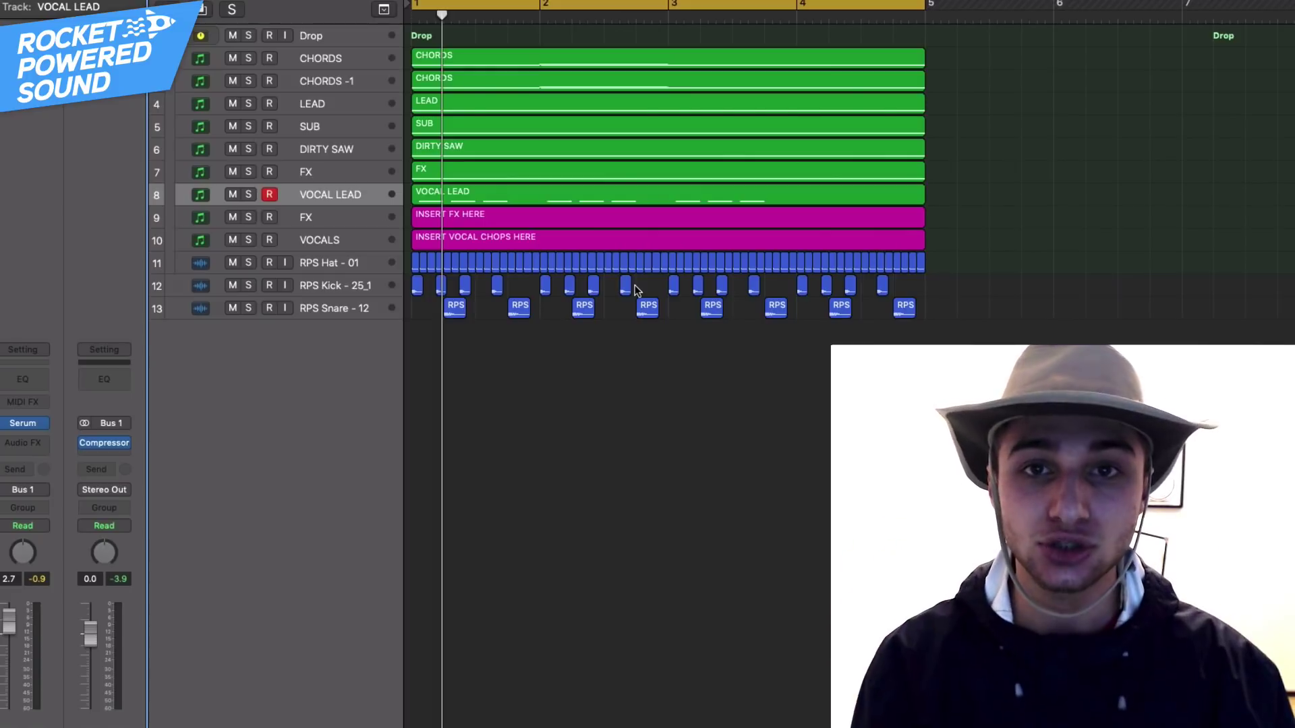